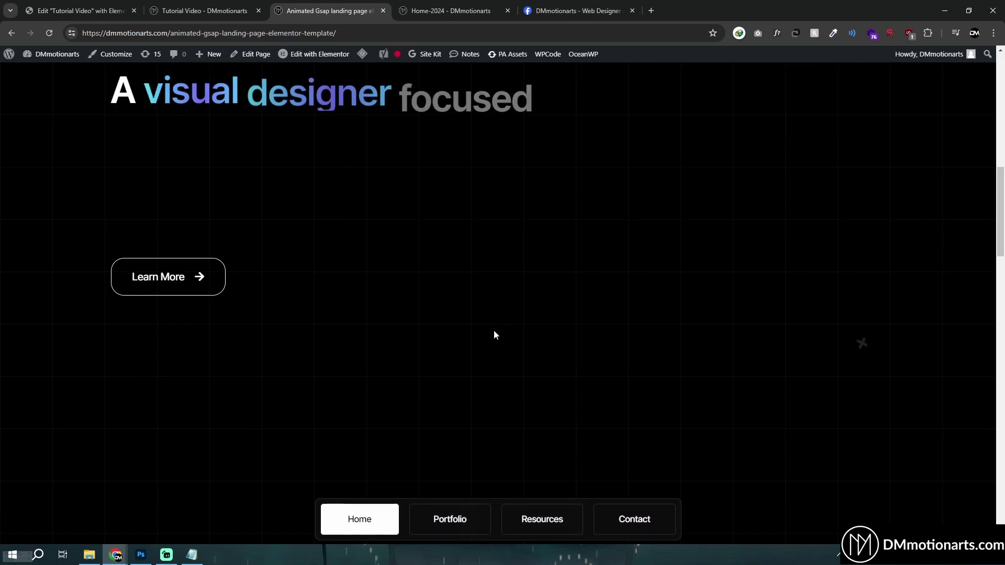
Step: Scroll up and down the GSAP landing page to watch the image rows slide in opposite directions
{"action": "scroll", "coordinate": [497, 346], "scroll_direction": "down", "scroll_amount": 15}
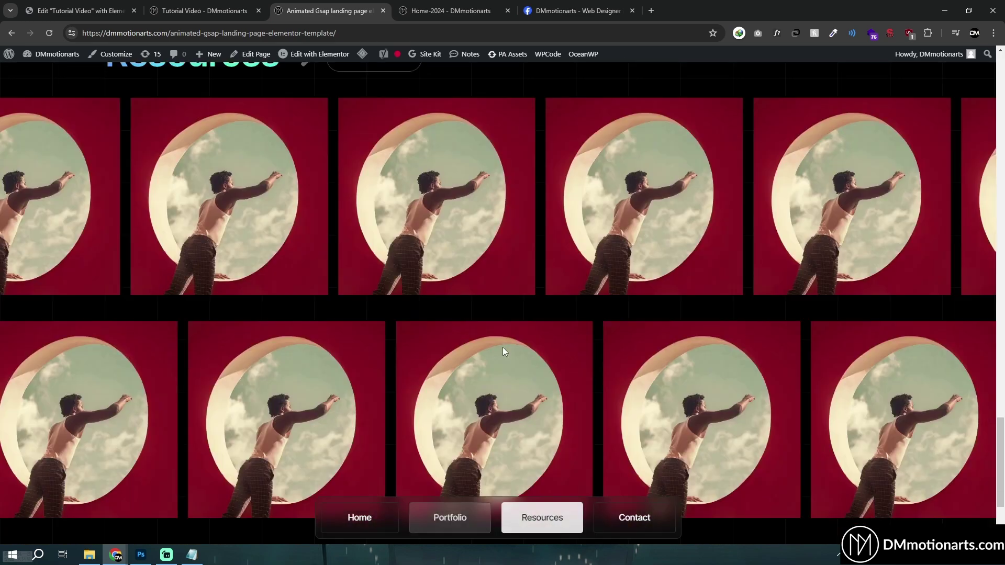
{"action": "scroll", "coordinate": [502, 346], "scroll_direction": "down", "scroll_amount": 3}
{"action": "scroll", "coordinate": [462, 284], "scroll_direction": "up", "scroll_amount": 2}
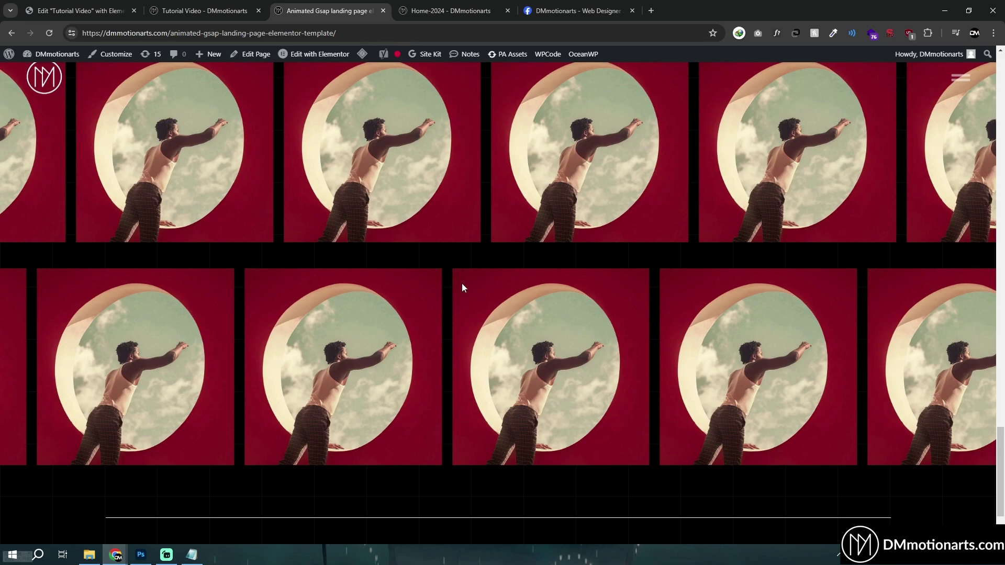
{"action": "scroll", "coordinate": [395, 287], "scroll_direction": "up", "scroll_amount": 2}
{"action": "scroll", "coordinate": [259, 313], "scroll_direction": "down", "scroll_amount": 3}
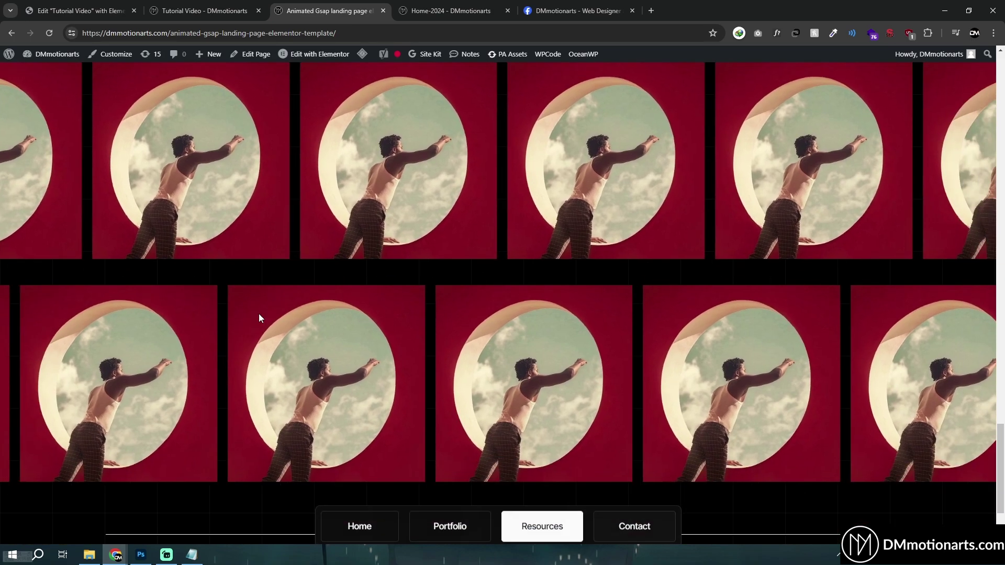
{"action": "scroll", "coordinate": [552, 341], "scroll_direction": "up", "scroll_amount": 3}
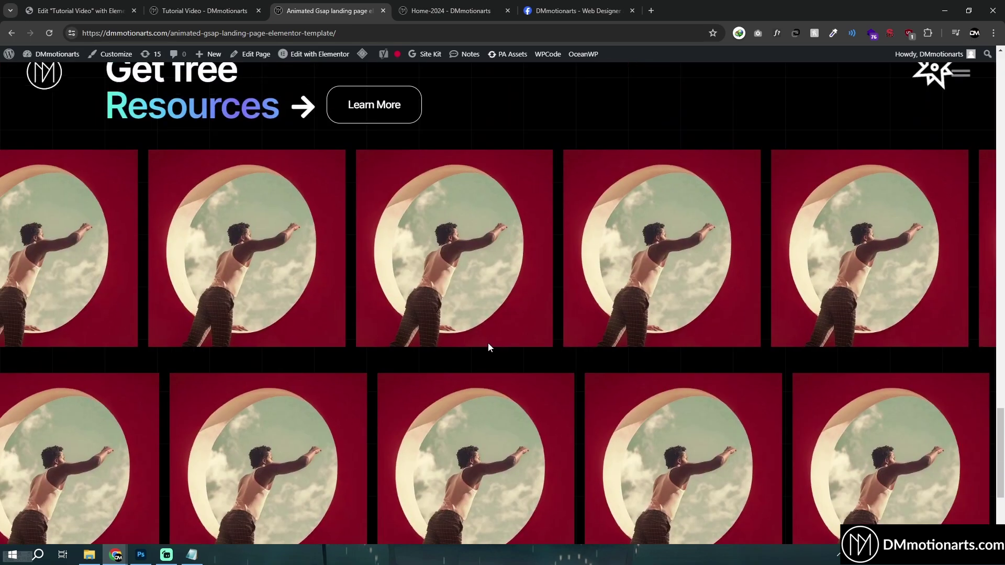
{"action": "scroll", "coordinate": [489, 343], "scroll_direction": "up", "scroll_amount": 3}
{"action": "scroll", "coordinate": [564, 323], "scroll_direction": "down", "scroll_amount": 3}
{"action": "scroll", "coordinate": [564, 322], "scroll_direction": "down", "scroll_amount": 3}
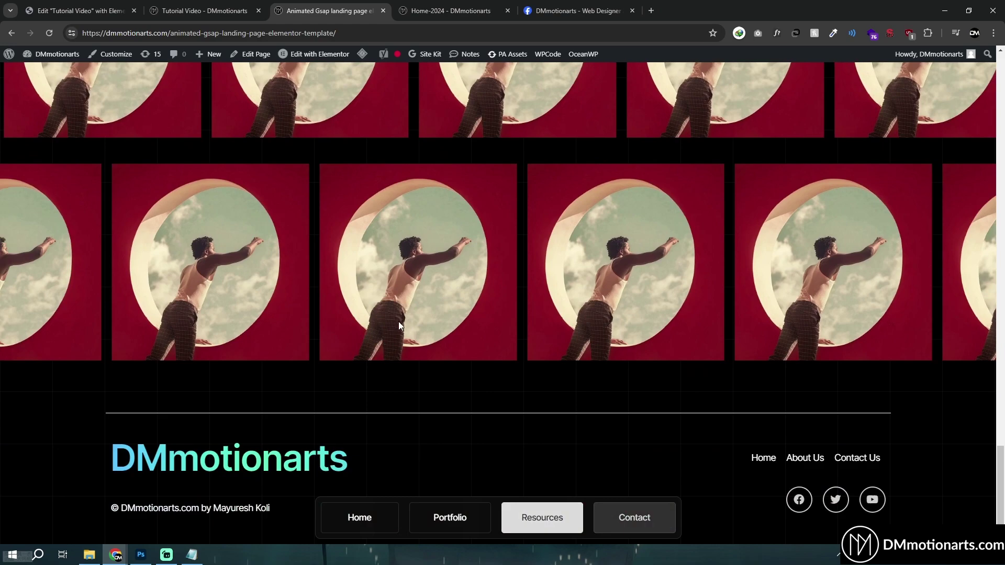
{"action": "scroll", "coordinate": [421, 314], "scroll_direction": "up", "scroll_amount": 5}
{"action": "scroll", "coordinate": [440, 320], "scroll_direction": "down", "scroll_amount": 3}
{"action": "scroll", "coordinate": [450, 325], "scroll_direction": "down", "scroll_amount": 3}
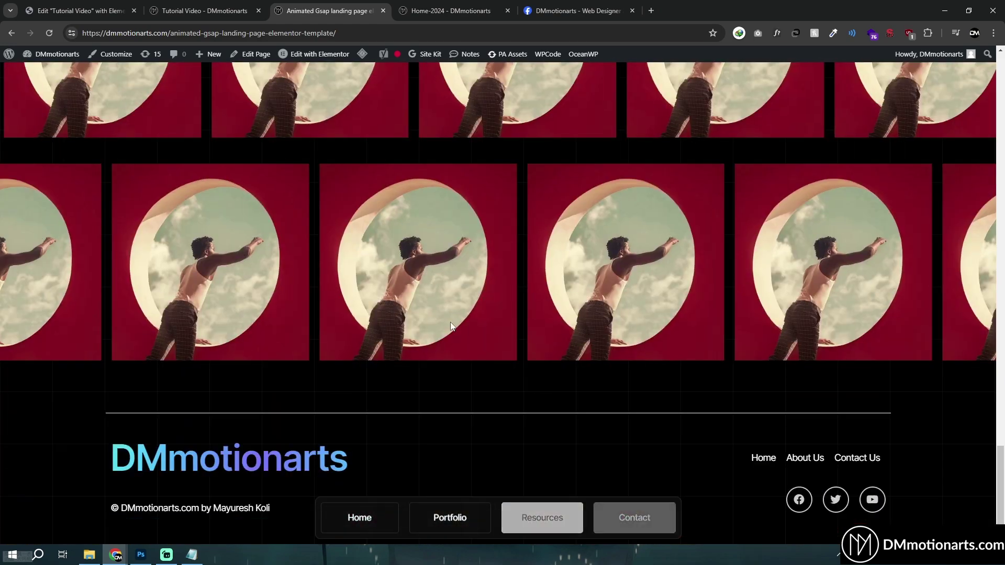
{"action": "scroll", "coordinate": [450, 326], "scroll_direction": "up", "scroll_amount": 4}
Step: Switch over to the Home-2024 homepage and scroll to its portfolio section
{"action": "scroll", "coordinate": [450, 326], "scroll_direction": "down", "scroll_amount": 4}
{"action": "scroll", "coordinate": [451, 326], "scroll_direction": "up", "scroll_amount": 4}
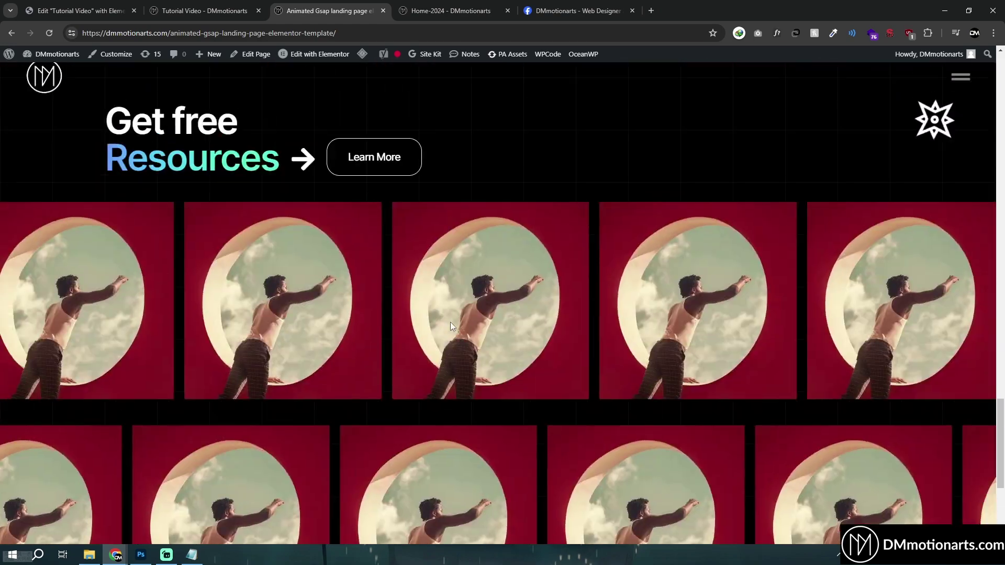
{"action": "left_click", "coordinate": [450, 10]}
Step: Reload Home-2024, look over its ecommerce product-card rows, and close the GSAP landing page tab
{"action": "key", "text": "Return"}
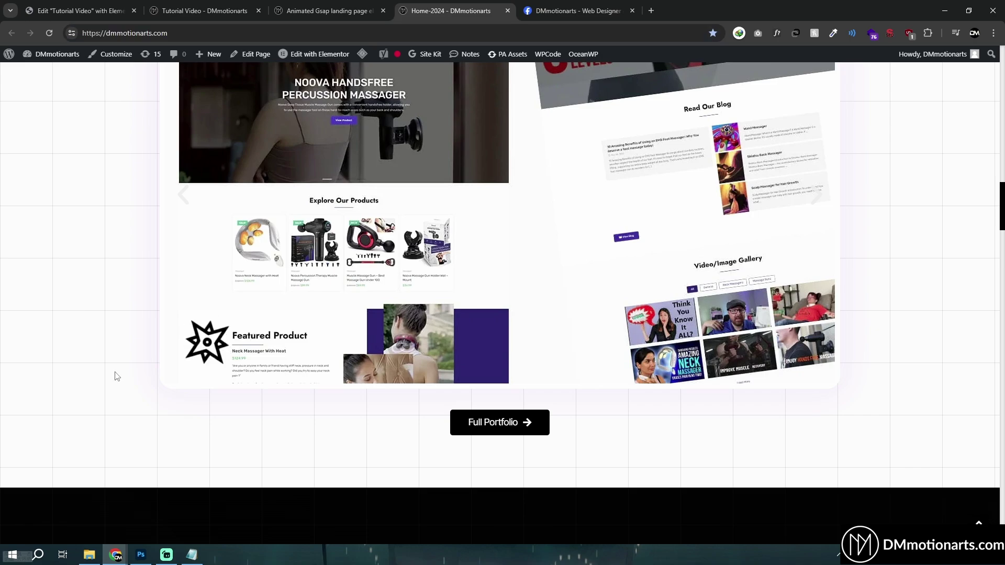
{"action": "scroll", "coordinate": [413, 403], "scroll_direction": "down", "scroll_amount": 20}
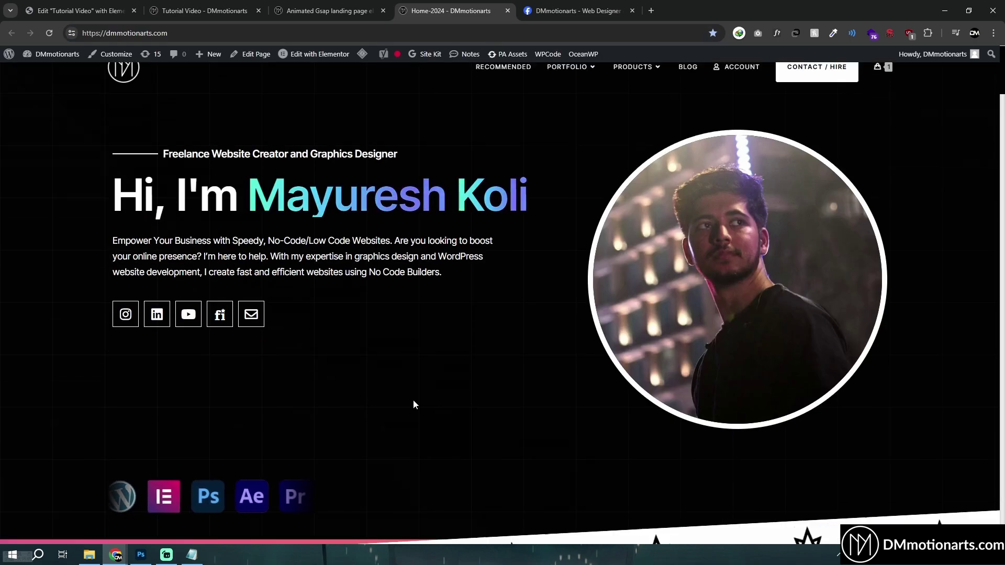
{"action": "scroll", "coordinate": [496, 359], "scroll_direction": "down", "scroll_amount": 5}
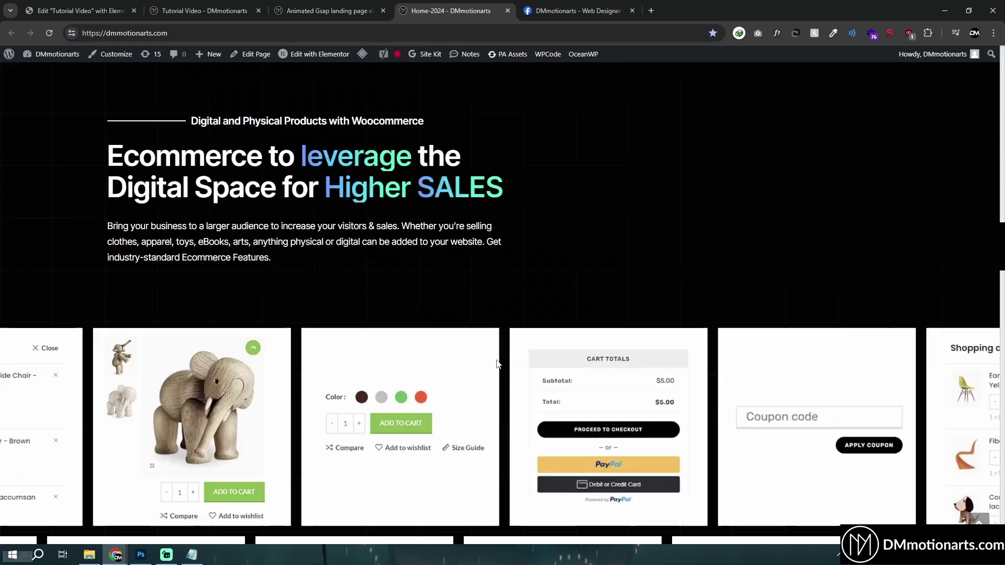
{"action": "scroll", "coordinate": [419, 348], "scroll_direction": "down", "scroll_amount": 7}
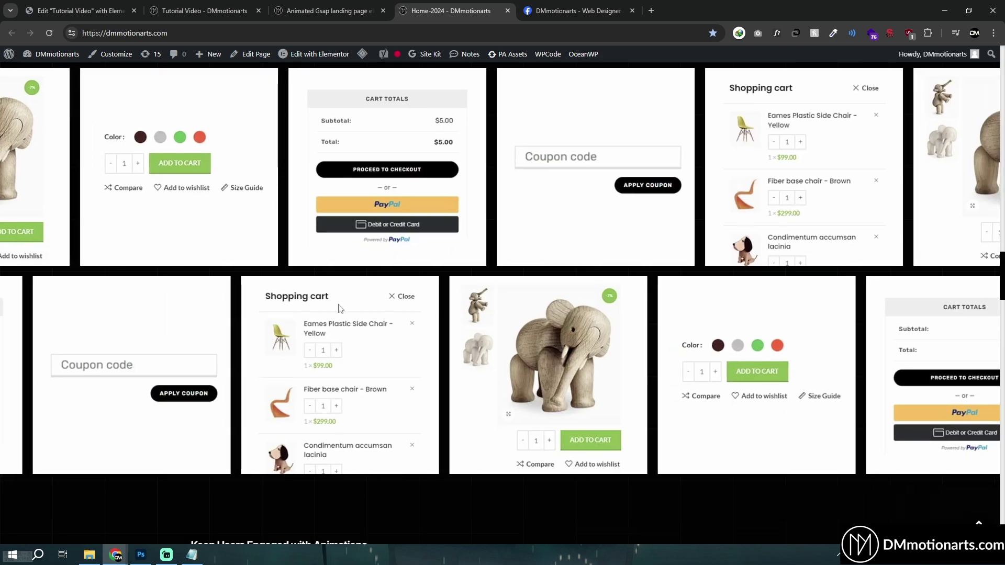
{"action": "scroll", "coordinate": [426, 328], "scroll_direction": "up", "scroll_amount": 6}
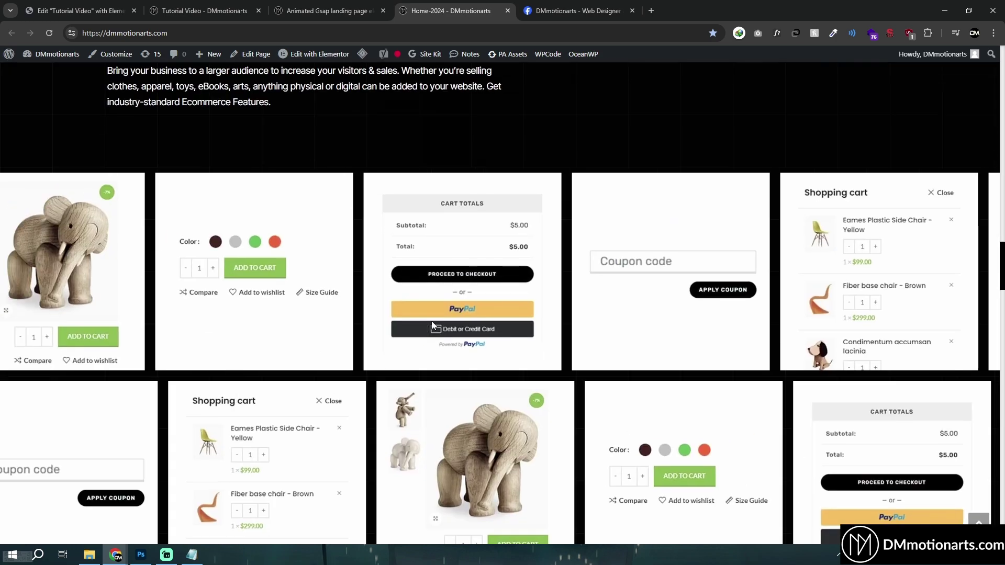
{"action": "left_click", "coordinate": [383, 10]}
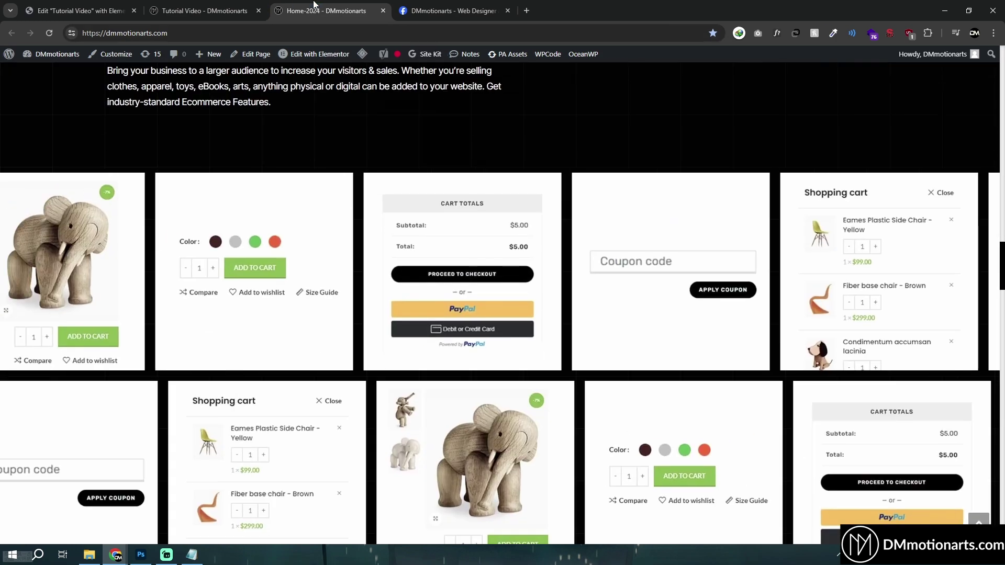
Step: Close the Home-2024 tab and browse the DMmotionarts Facebook group feed and its pinned post
{"action": "left_click", "coordinate": [383, 10]}
{"action": "scroll", "coordinate": [236, 396], "scroll_direction": "up", "scroll_amount": 10}
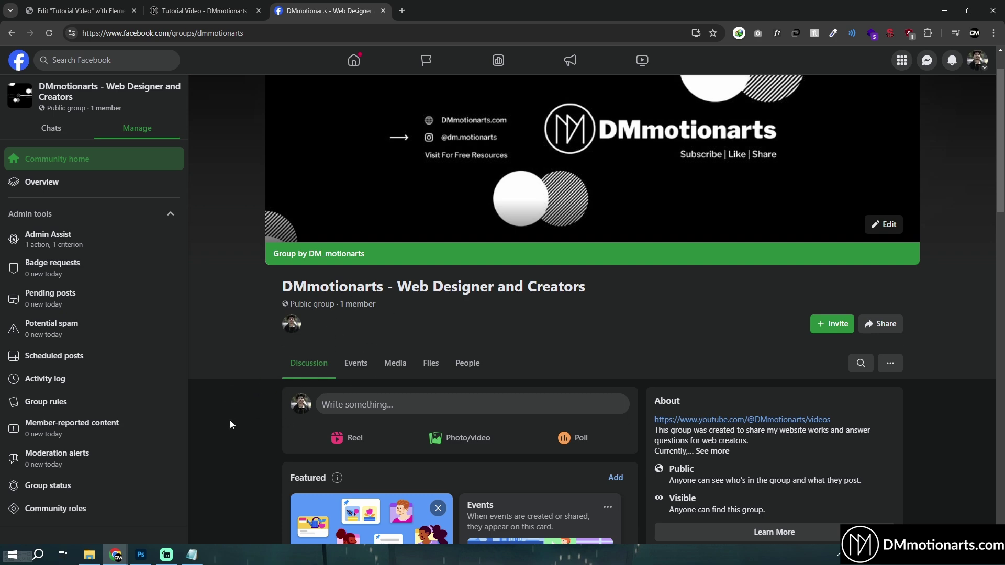
{"action": "scroll", "coordinate": [231, 420], "scroll_direction": "down", "scroll_amount": 10}
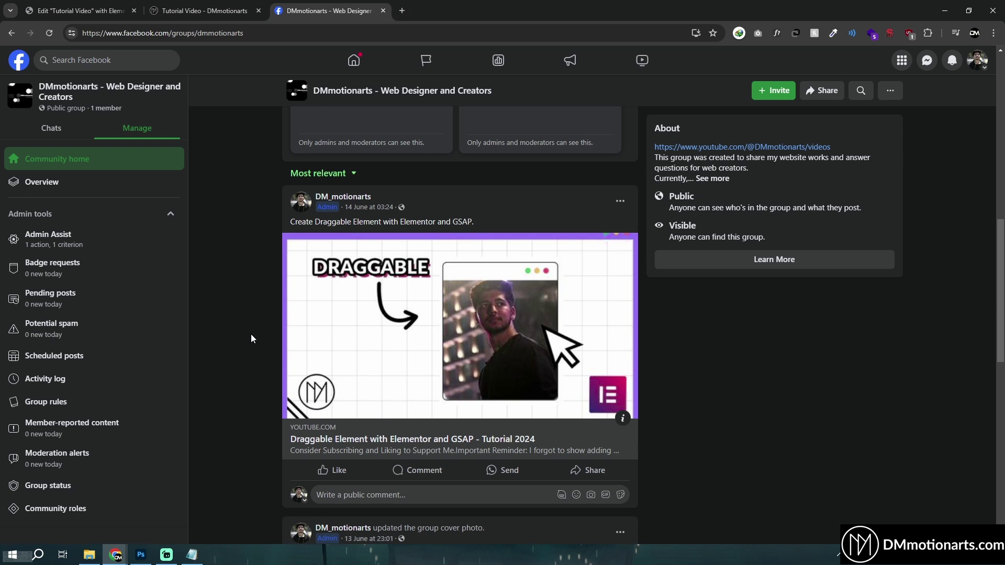
{"action": "scroll", "coordinate": [259, 386], "scroll_direction": "up", "scroll_amount": 6}
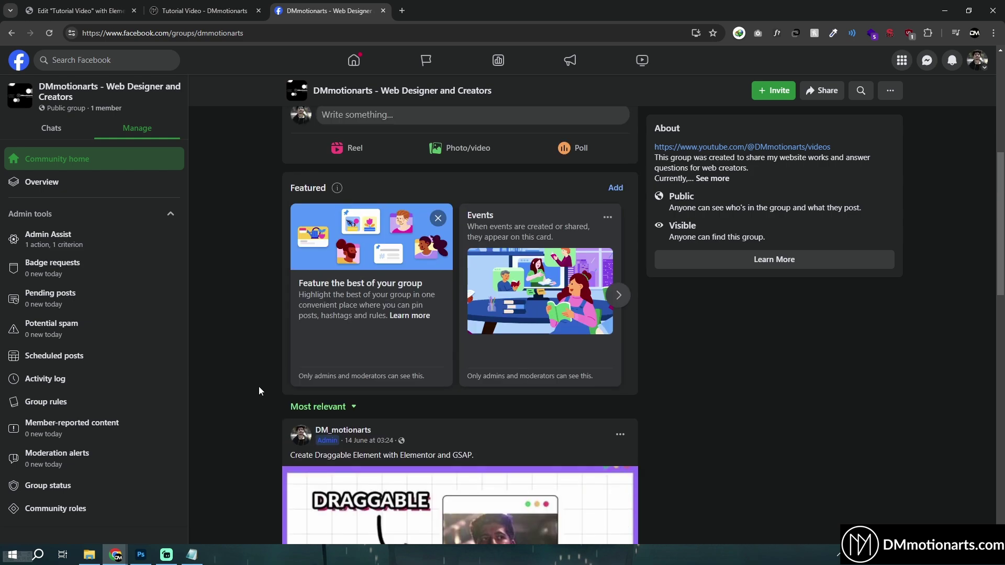
{"action": "scroll", "coordinate": [258, 388], "scroll_direction": "down", "scroll_amount": 10}
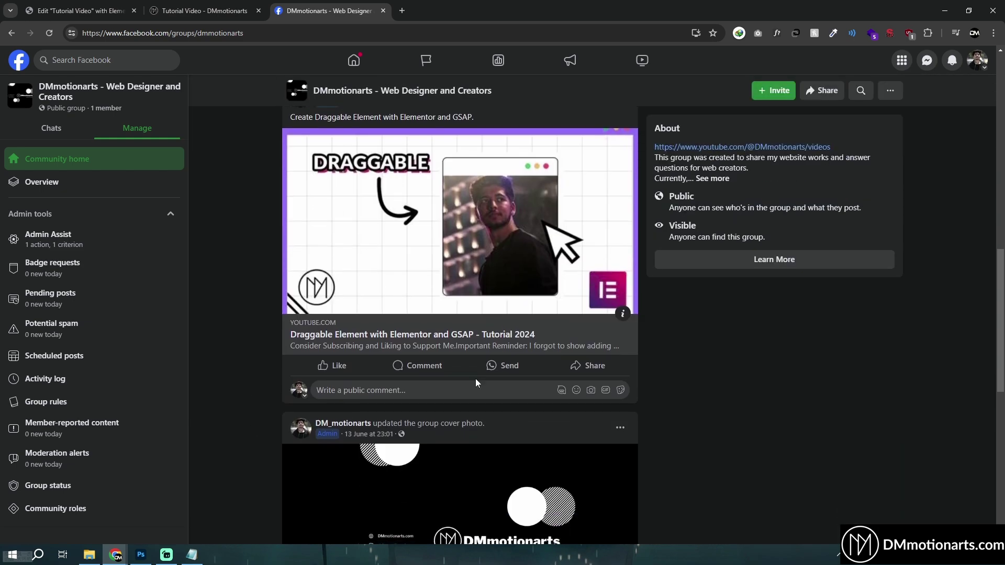
{"action": "scroll", "coordinate": [476, 383], "scroll_direction": "down", "scroll_amount": 5}
{"action": "scroll", "coordinate": [253, 408], "scroll_direction": "up", "scroll_amount": 10}
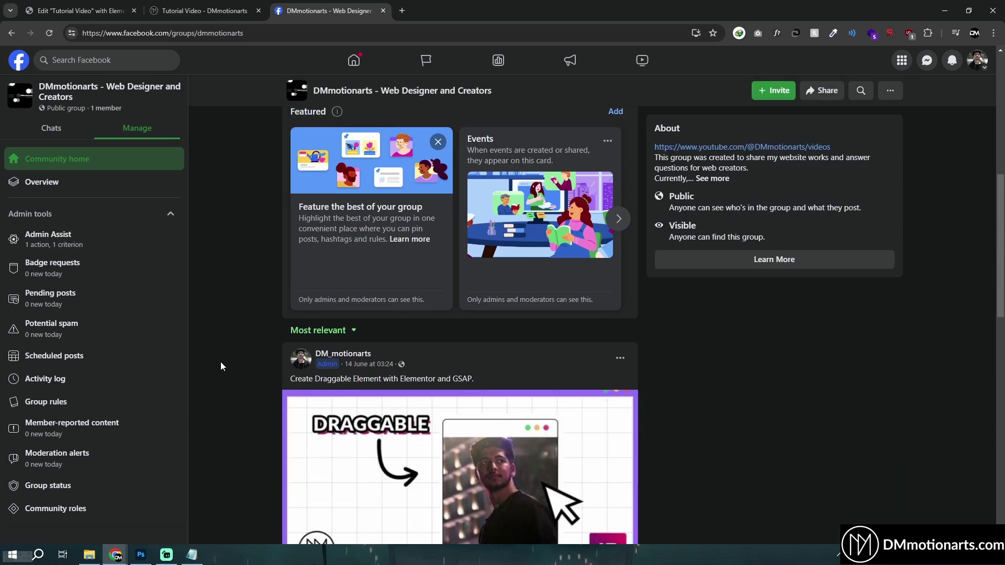
Step: In the Elementor editor, add a single-column flexbox container about 622 px tall at full width
{"action": "scroll", "coordinate": [221, 362], "scroll_direction": "down", "scroll_amount": 2}
{"action": "left_click", "coordinate": [81, 11]}
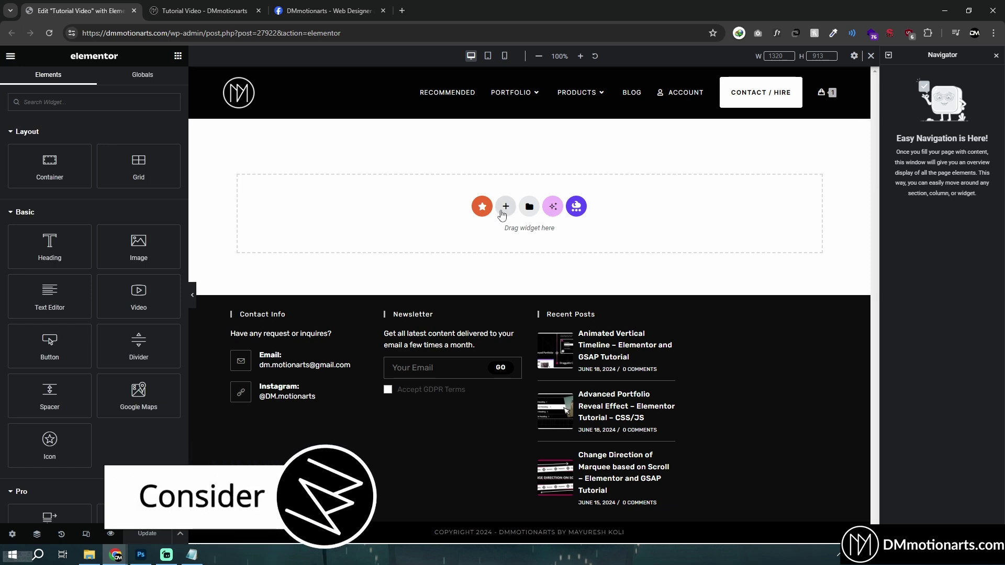
{"action": "left_click", "coordinate": [505, 207]}
{"action": "left_click", "coordinate": [490, 244]}
{"action": "left_click", "coordinate": [385, 235]}
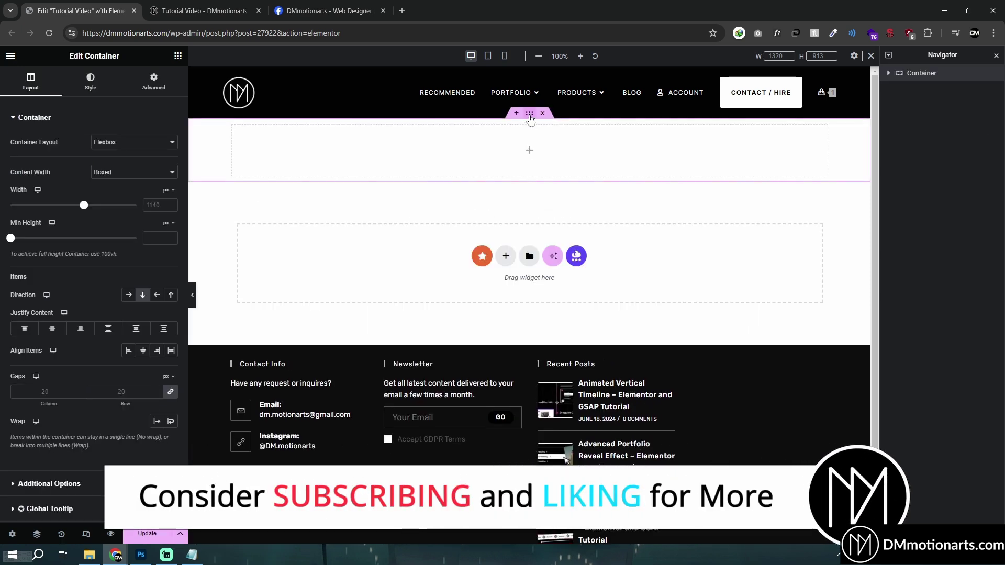
{"action": "left_click_drag", "start_coordinate": [11, 240], "coordinate": [65, 238]}
{"action": "left_click", "coordinate": [105, 172]}
{"action": "left_click", "coordinate": [111, 191]}
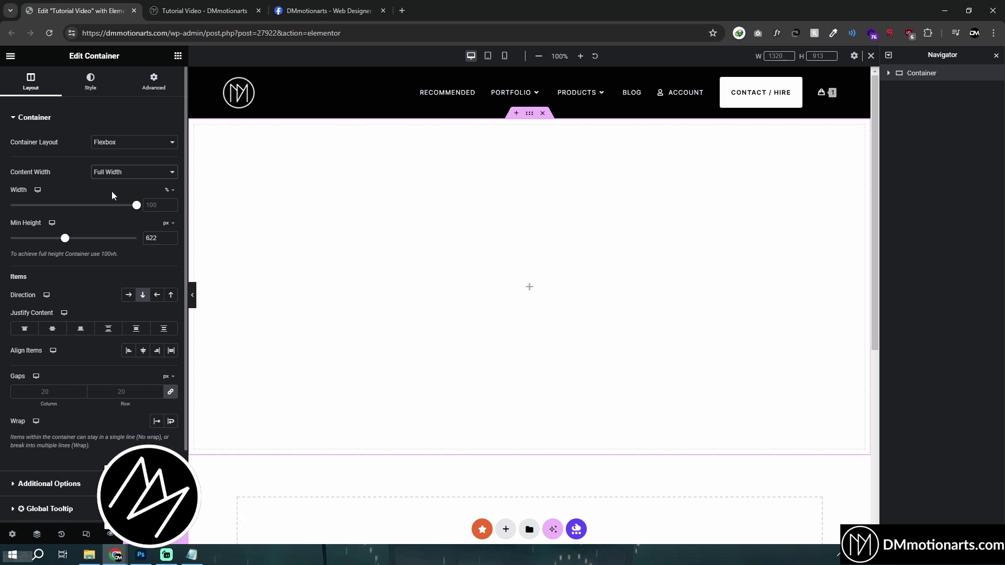
Step: Restore the accidentally deleted full-width container and make it taller
{"action": "left_click", "coordinate": [178, 56]}
{"action": "left_click", "coordinate": [542, 113]}
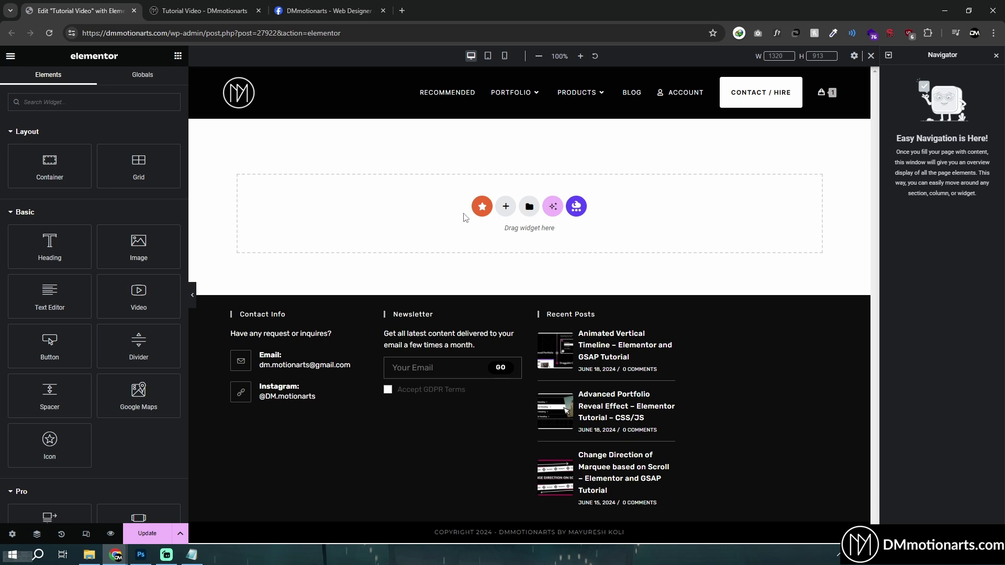
{"action": "key", "text": "ctrl+z"}
{"action": "scroll", "coordinate": [499, 253], "scroll_direction": "down", "scroll_amount": 3}
{"action": "scroll", "coordinate": [507, 183], "scroll_direction": "up", "scroll_amount": 3}
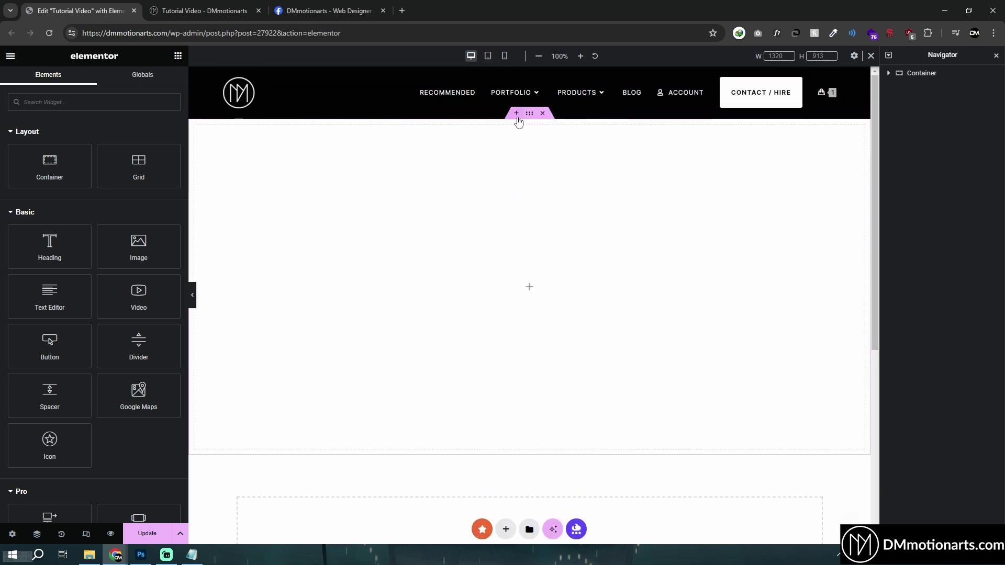
{"action": "left_click", "coordinate": [458, 172]}
{"action": "left_click_drag", "start_coordinate": [61, 238], "coordinate": [82, 239]}
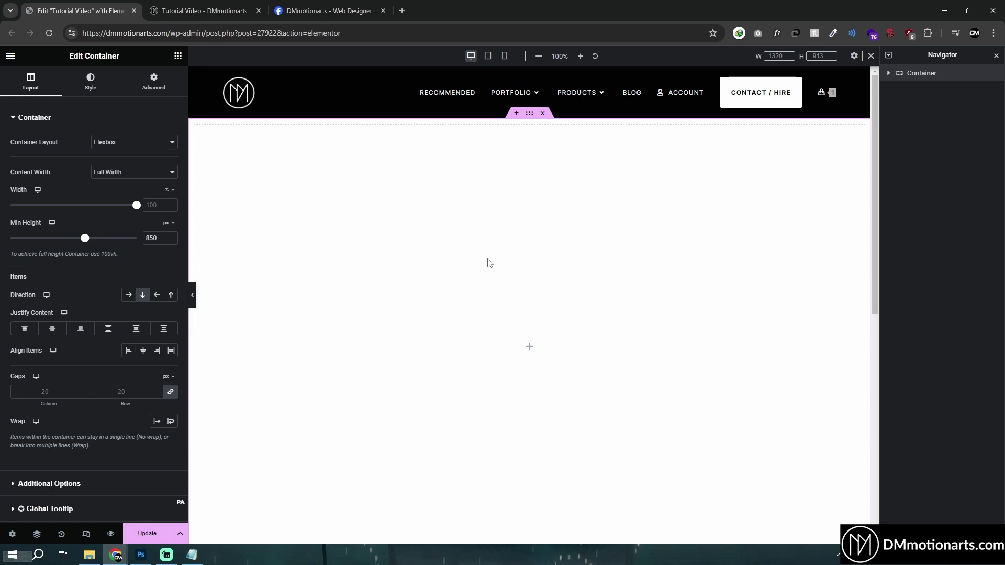
Step: Add another single-column flexbox container below, set to Full Width with Row direction
{"action": "scroll", "coordinate": [478, 258], "scroll_direction": "down", "scroll_amount": 3}
{"action": "scroll", "coordinate": [536, 272], "scroll_direction": "up", "scroll_amount": 3}
{"action": "scroll", "coordinate": [616, 229], "scroll_direction": "down", "scroll_amount": 4}
{"action": "scroll", "coordinate": [381, 285], "scroll_direction": "up", "scroll_amount": 4}
{"action": "scroll", "coordinate": [531, 303], "scroll_direction": "down", "scroll_amount": 5}
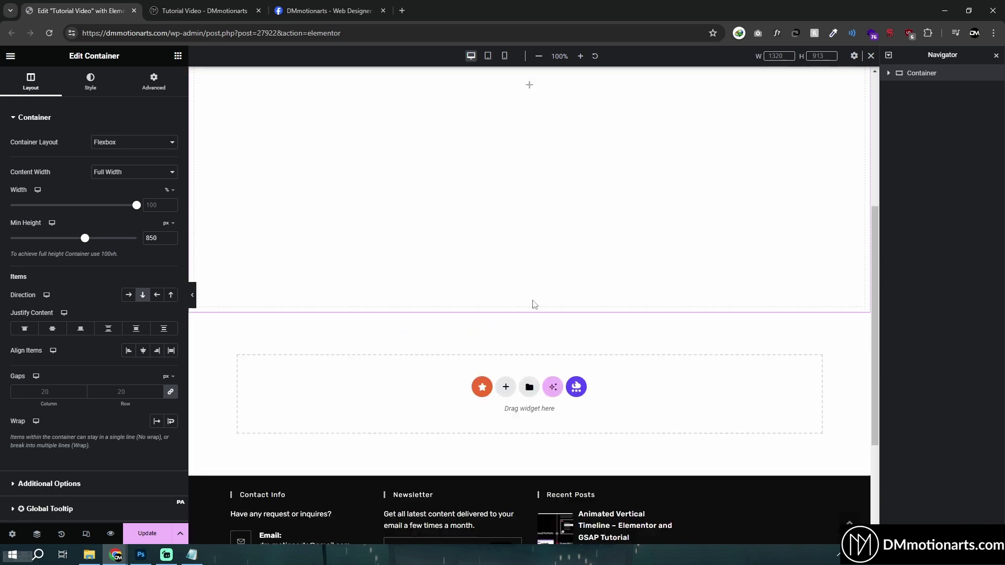
{"action": "left_click", "coordinate": [505, 209]}
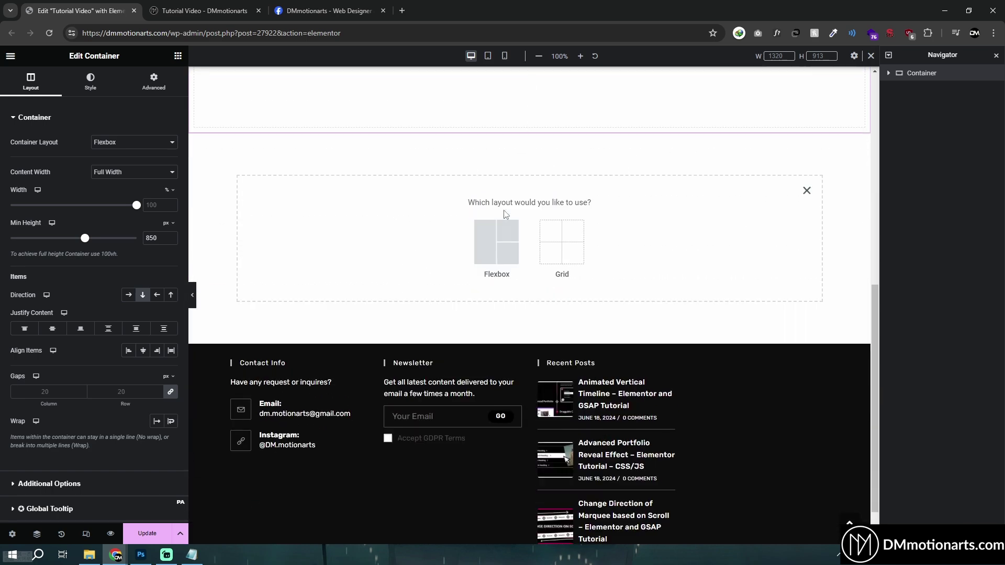
{"action": "left_click", "coordinate": [501, 269]}
{"action": "left_click", "coordinate": [388, 235]}
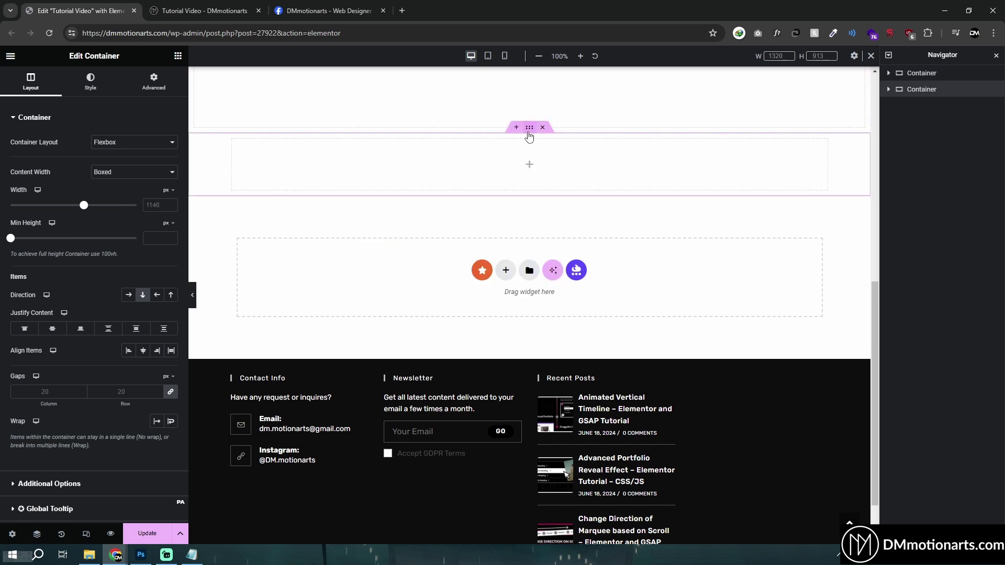
{"action": "left_click", "coordinate": [135, 171]}
{"action": "left_click", "coordinate": [112, 191]}
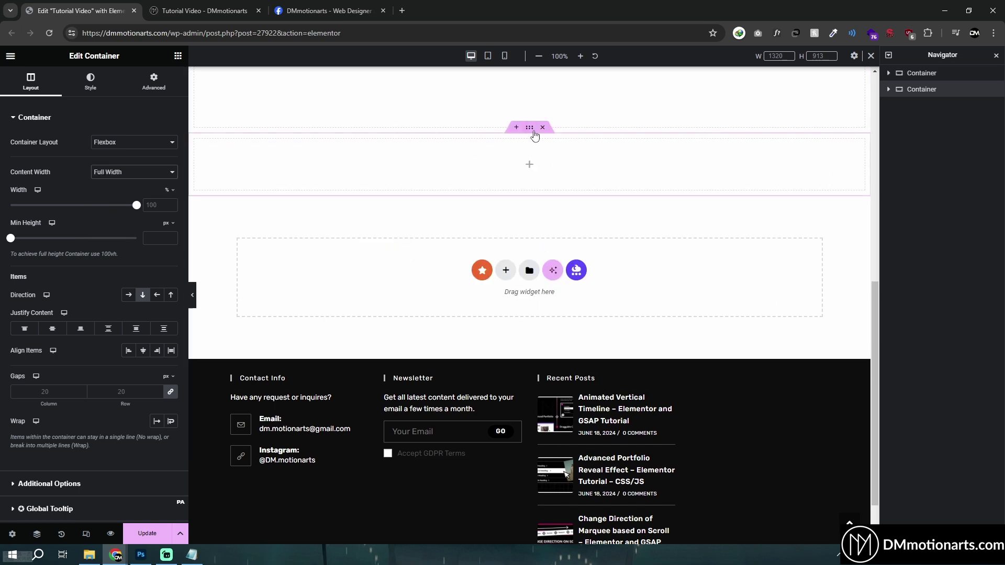
{"action": "left_click", "coordinate": [128, 296]}
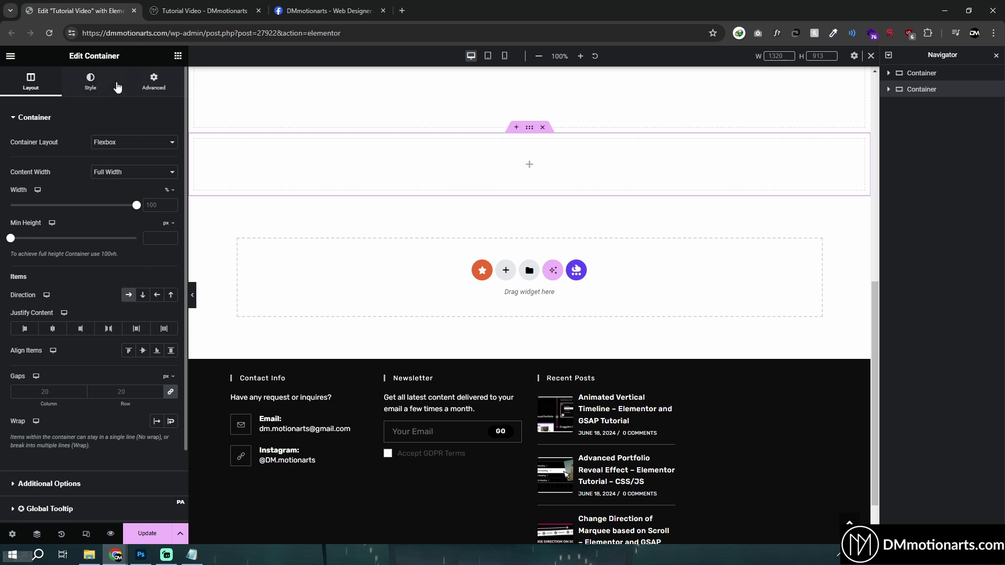
Step: Place an Image widget in the row container showing the man's portrait from the Media Library
{"action": "left_click", "coordinate": [178, 56]}
{"action": "left_click_drag", "start_coordinate": [128, 238], "coordinate": [529, 278]}
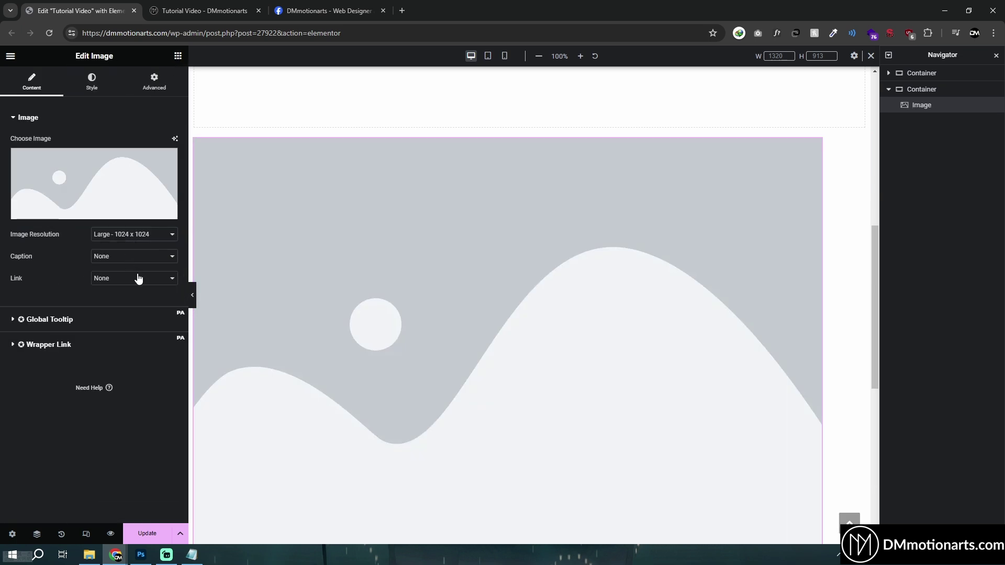
{"action": "left_click", "coordinate": [96, 164]}
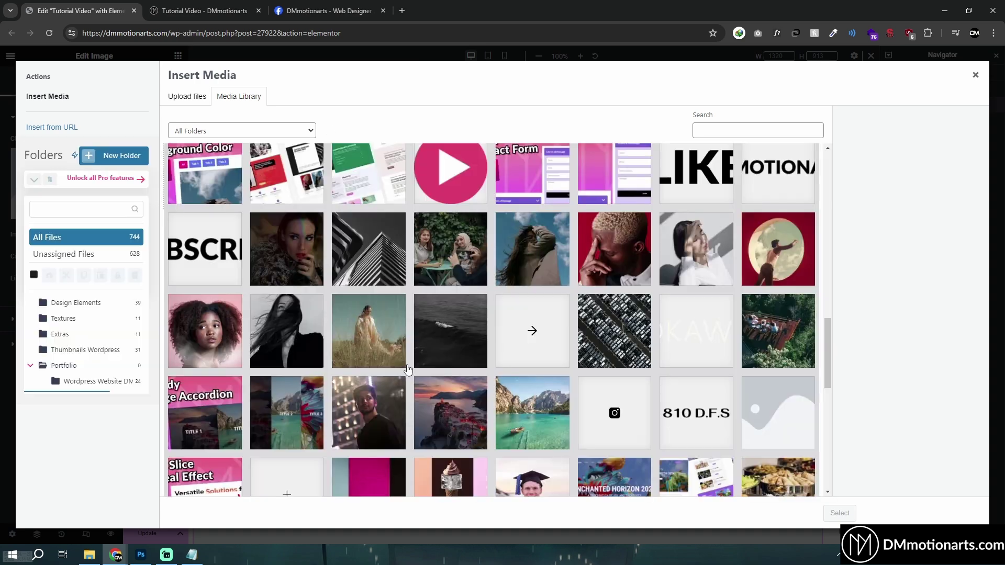
{"action": "scroll", "coordinate": [381, 317], "scroll_direction": "down", "scroll_amount": 2}
{"action": "left_click", "coordinate": [356, 333]}
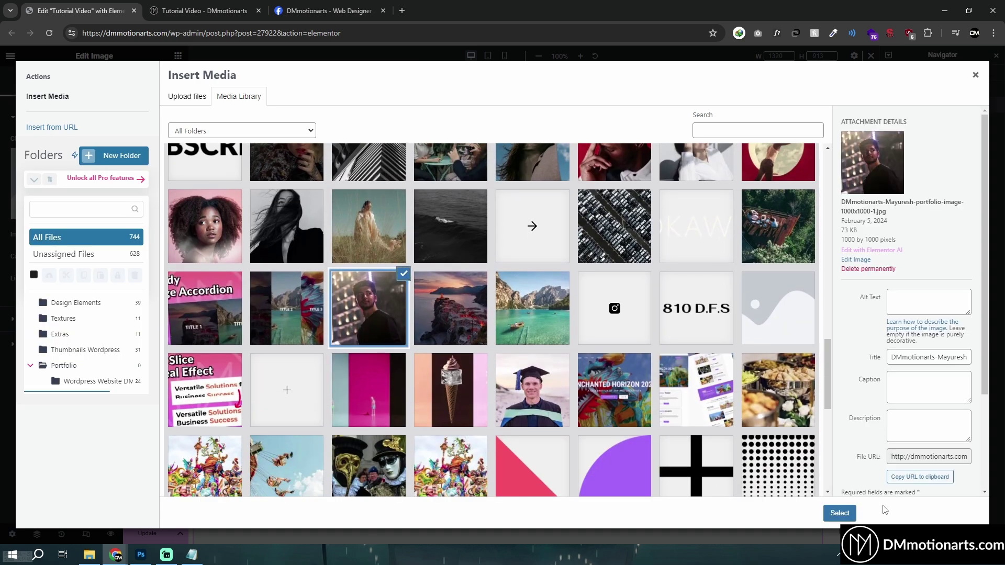
{"action": "left_click", "coordinate": [840, 513]}
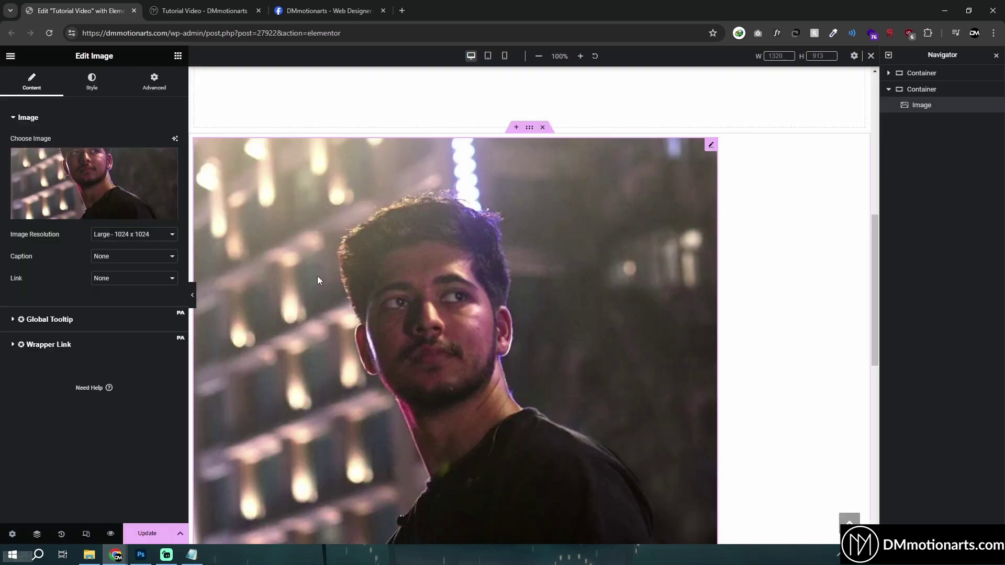
{"action": "left_click", "coordinate": [154, 83]}
{"action": "left_click", "coordinate": [32, 83]}
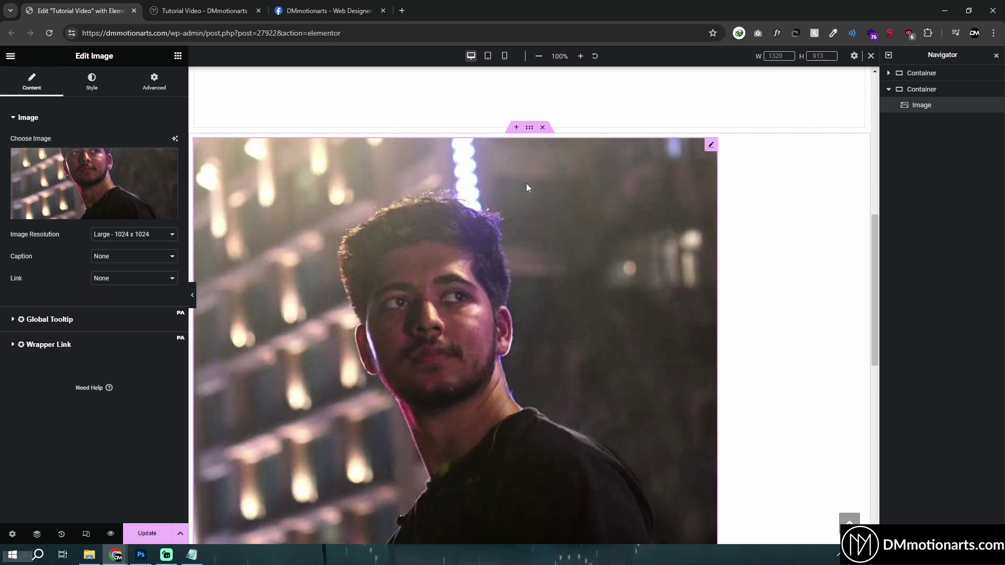
Step: Duplicate the portrait image four times so five copies sit side by side
{"action": "right_click", "coordinate": [526, 183]}
{"action": "left_click", "coordinate": [550, 213]}
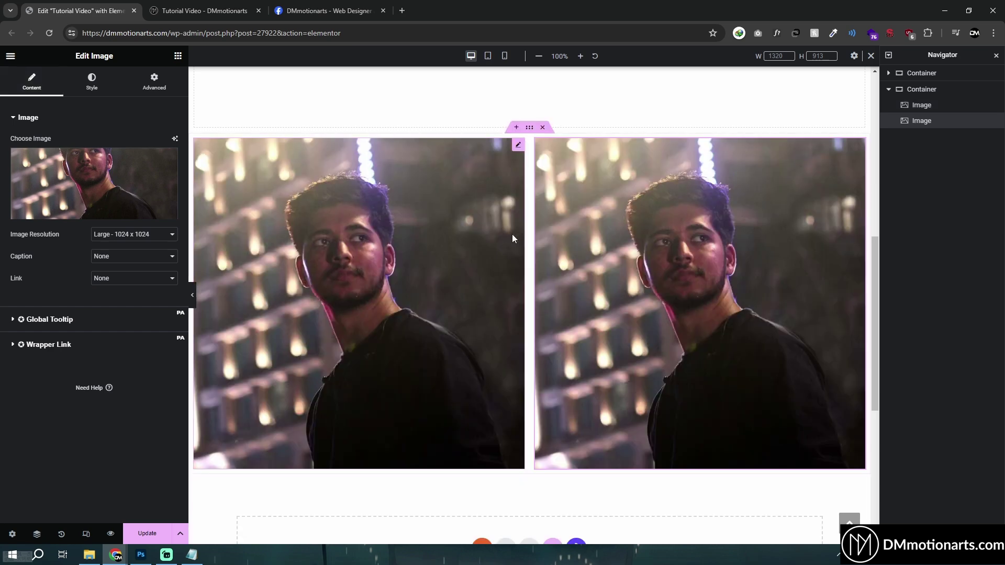
{"action": "right_click", "coordinate": [480, 239]}
{"action": "left_click", "coordinate": [484, 253]}
{"action": "right_click", "coordinate": [404, 222]}
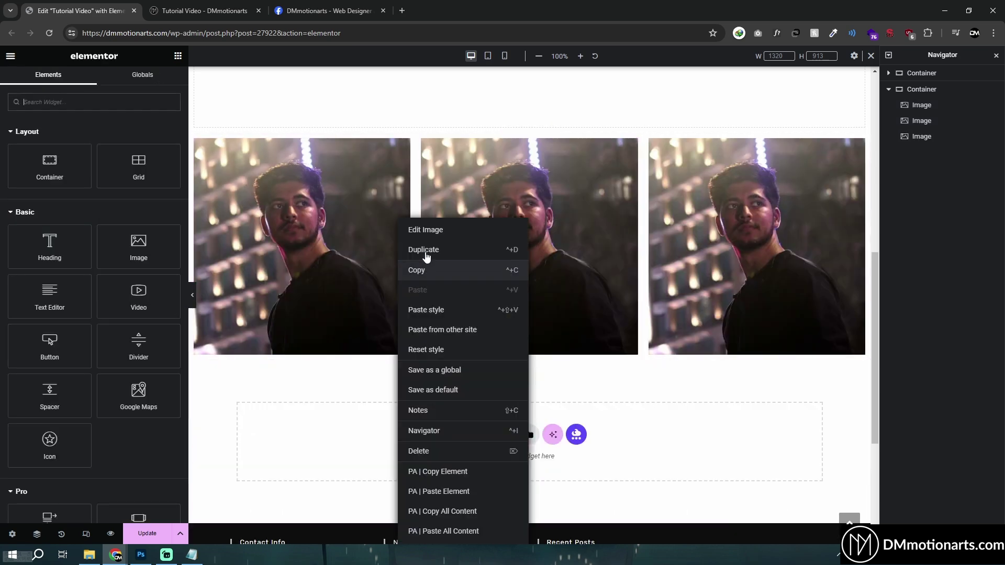
{"action": "left_click", "coordinate": [425, 255]}
{"action": "right_click", "coordinate": [322, 220]}
{"action": "left_click", "coordinate": [347, 250]}
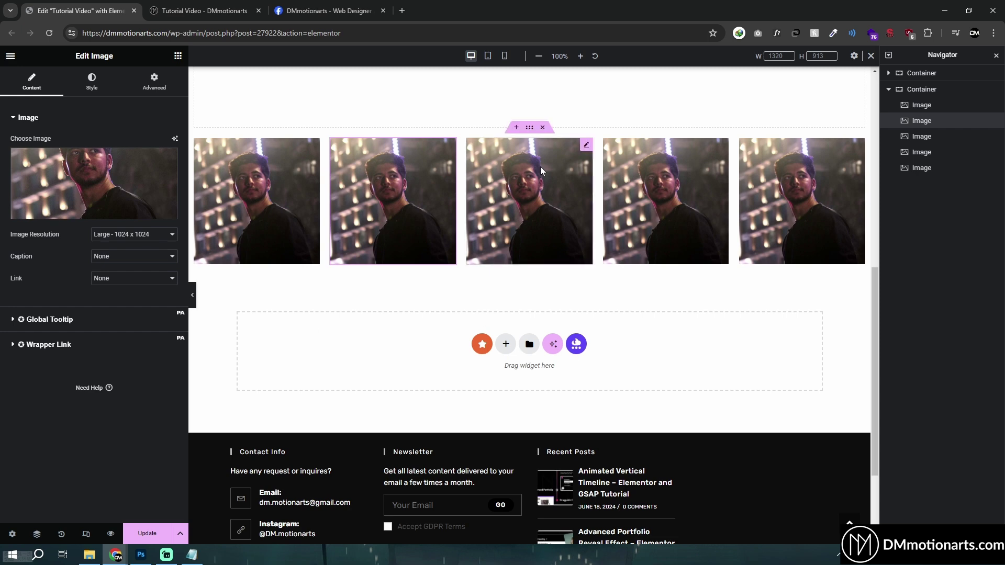
Step: Set the image row container's gap to 10 px and bring the Notepad with the GSAP/CSS code forward
{"action": "left_click", "coordinate": [530, 128]}
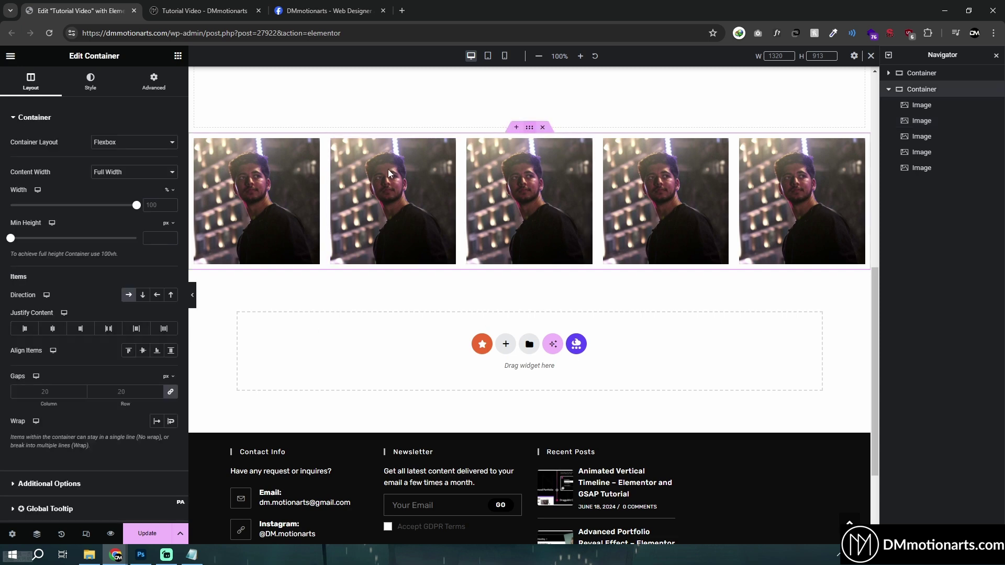
{"action": "left_click", "coordinate": [126, 393]}
{"action": "type", "text": "0"}
{"action": "type", "text": "1"}
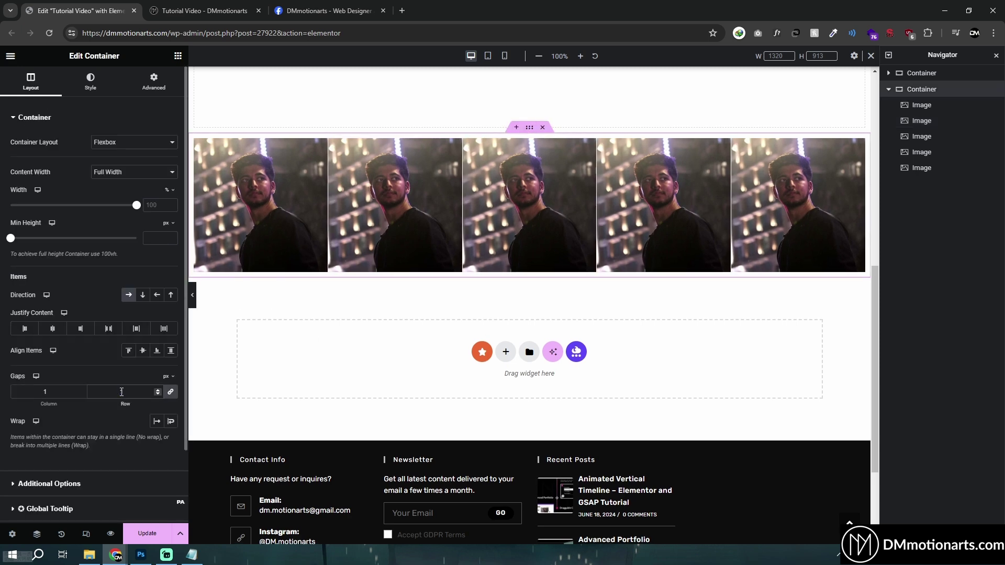
{"action": "type", "text": "0"}
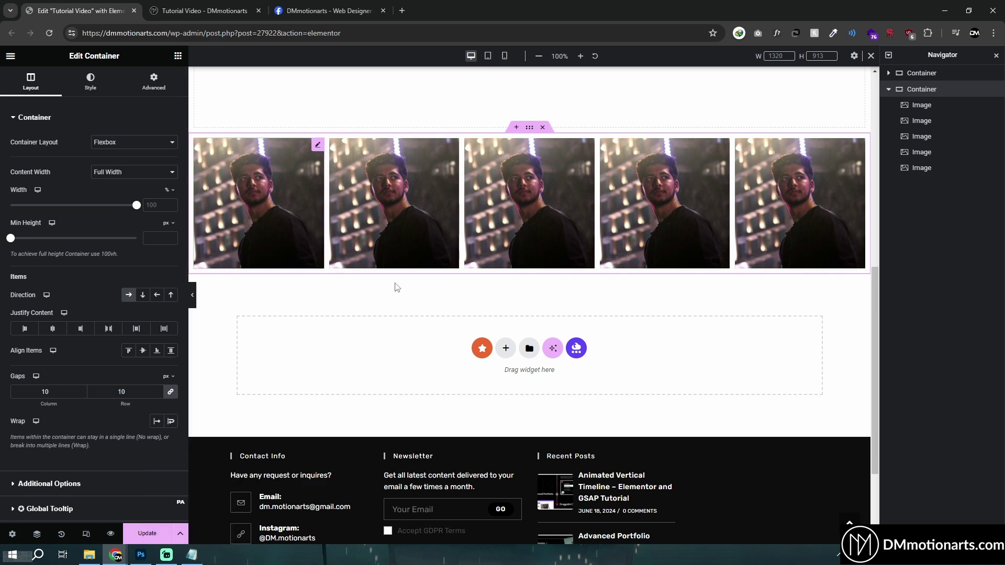
{"action": "left_click", "coordinate": [192, 555]}
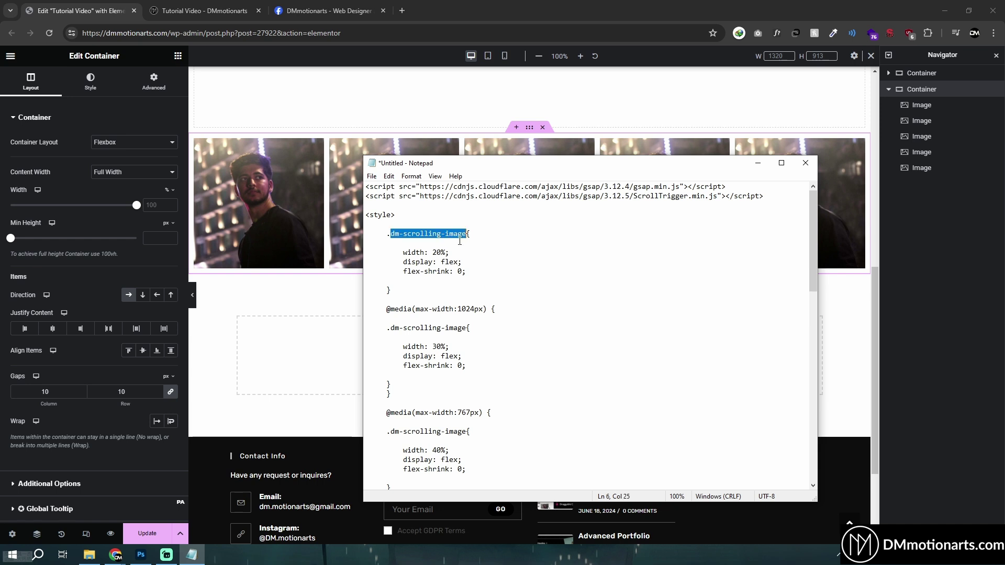
Step: Paste dm-scrolling-image into the first portrait's CSS Classes field under Advanced
{"action": "left_click", "coordinate": [93, 255]}
{"action": "left_click", "coordinate": [253, 203]}
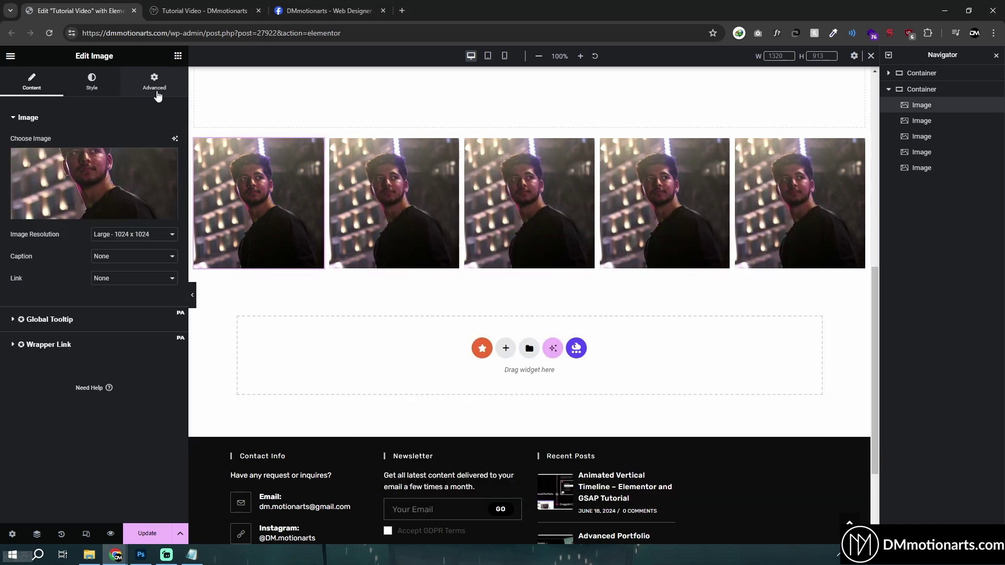
{"action": "left_click", "coordinate": [153, 81]}
{"action": "left_click", "coordinate": [129, 418]}
{"action": "type", "text": "dm-scrolling-image"}
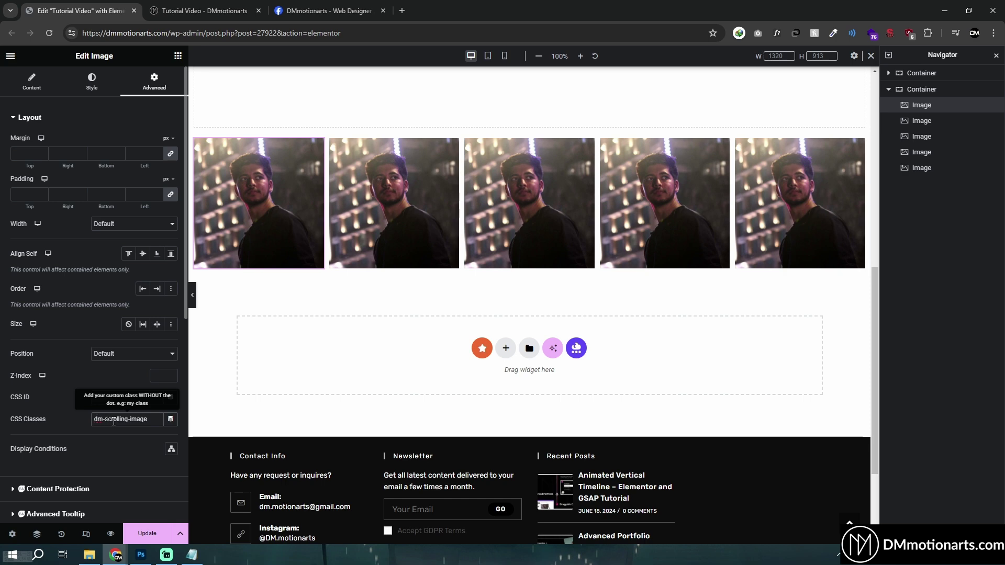
Step: Delete the four extra portrait copies, leaving only the classed image in the row
{"action": "left_click", "coordinate": [422, 191]}
{"action": "key", "text": "Delete"}
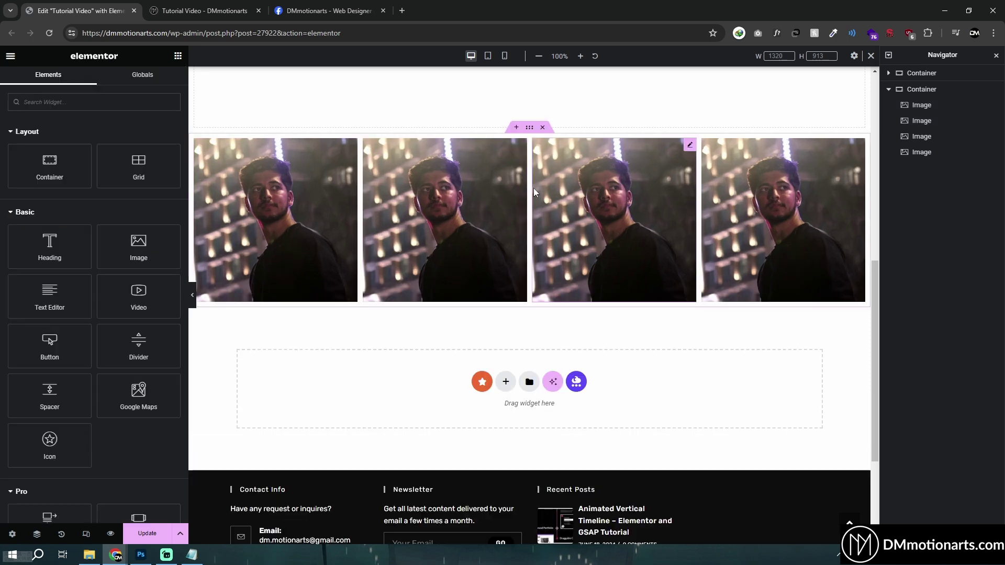
{"action": "left_click", "coordinate": [533, 189]}
{"action": "key", "text": "Delete"}
{"action": "left_click", "coordinate": [716, 217]}
{"action": "key", "text": "Delete"}
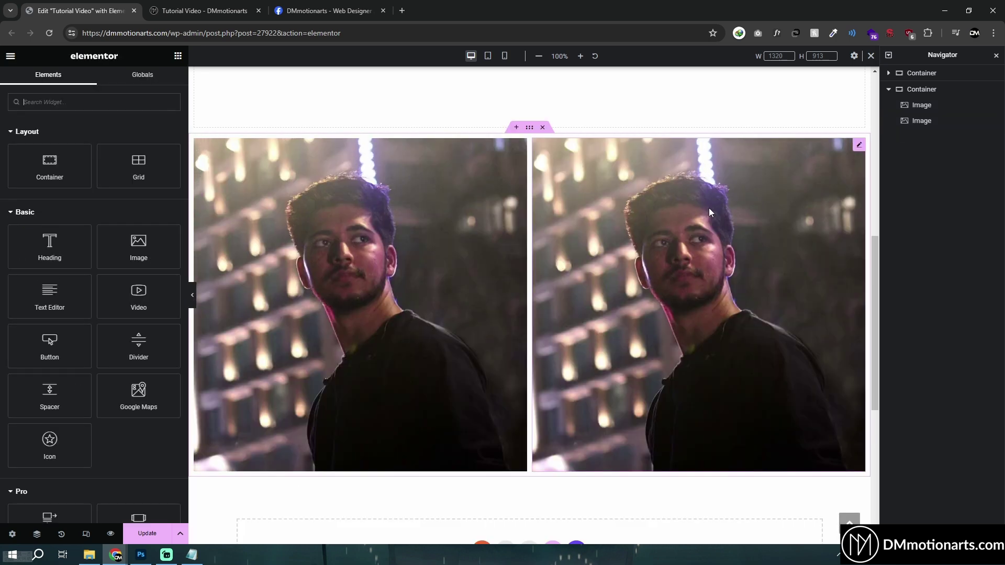
{"action": "left_click", "coordinate": [709, 207]}
{"action": "key", "text": "Delete"}
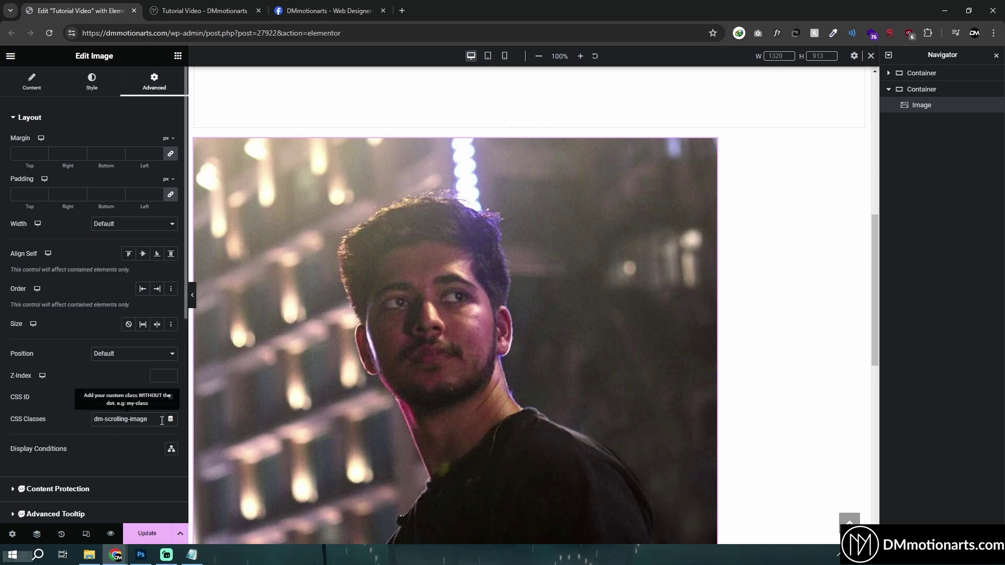
Step: Duplicate the classed portrait four times back to five images and check its dm-scrolling-image class
{"action": "right_click", "coordinate": [423, 219]}
{"action": "left_click", "coordinate": [441, 252]}
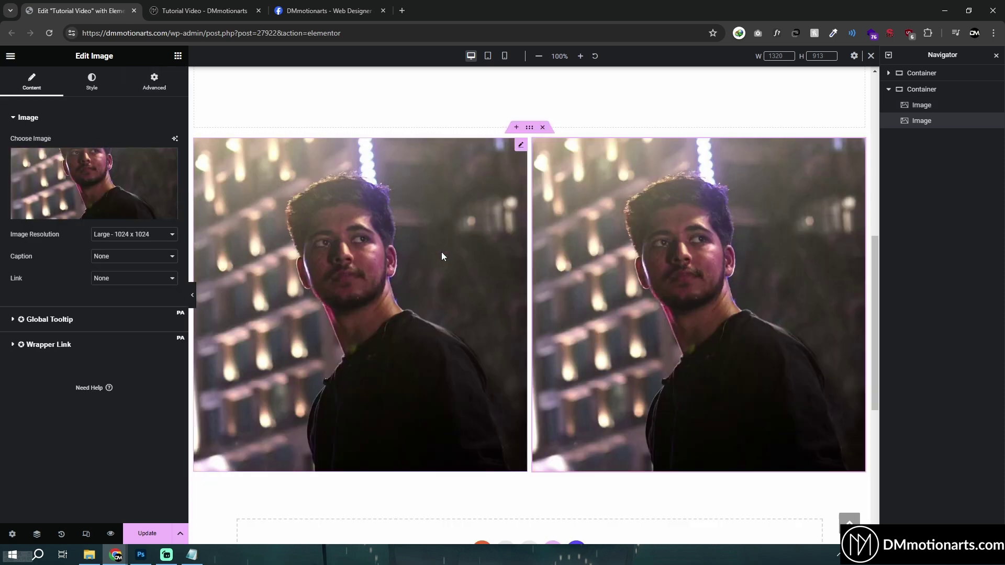
{"action": "right_click", "coordinate": [435, 244]}
{"action": "left_click", "coordinate": [439, 250]}
{"action": "right_click", "coordinate": [518, 225]}
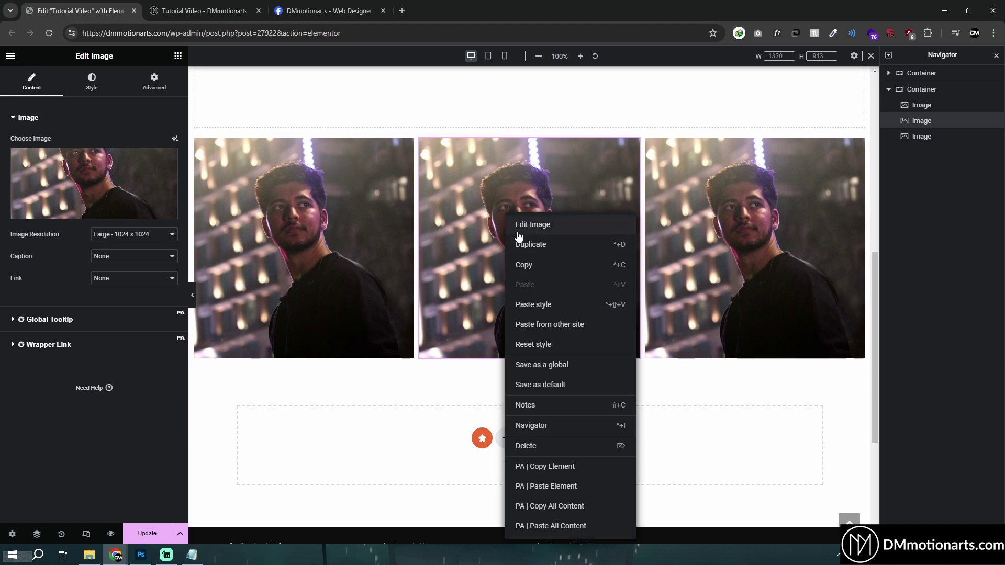
{"action": "left_click", "coordinate": [520, 241]}
{"action": "right_click", "coordinate": [447, 221]}
{"action": "left_click", "coordinate": [458, 237]}
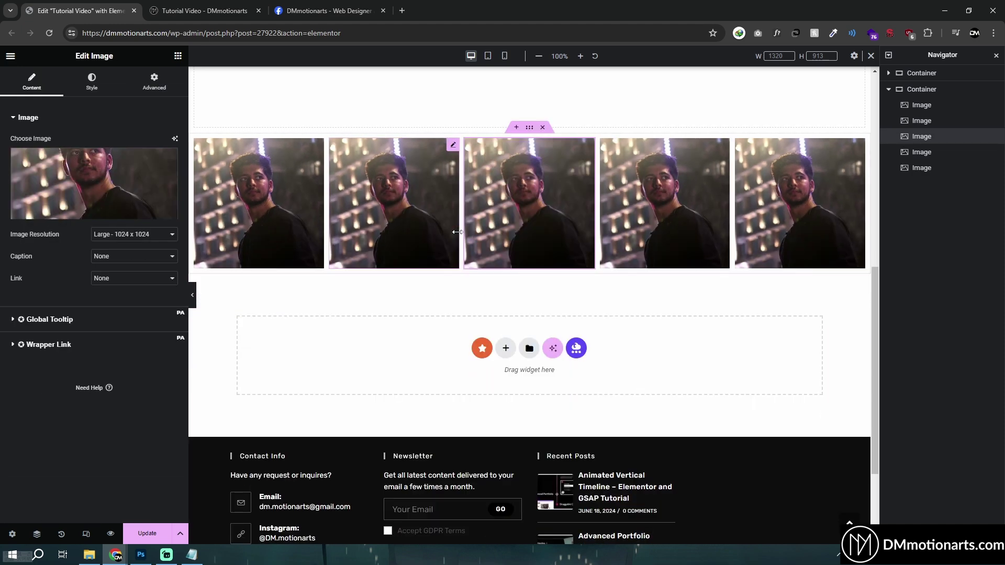
{"action": "mouse_move", "coordinate": [192, 555]}
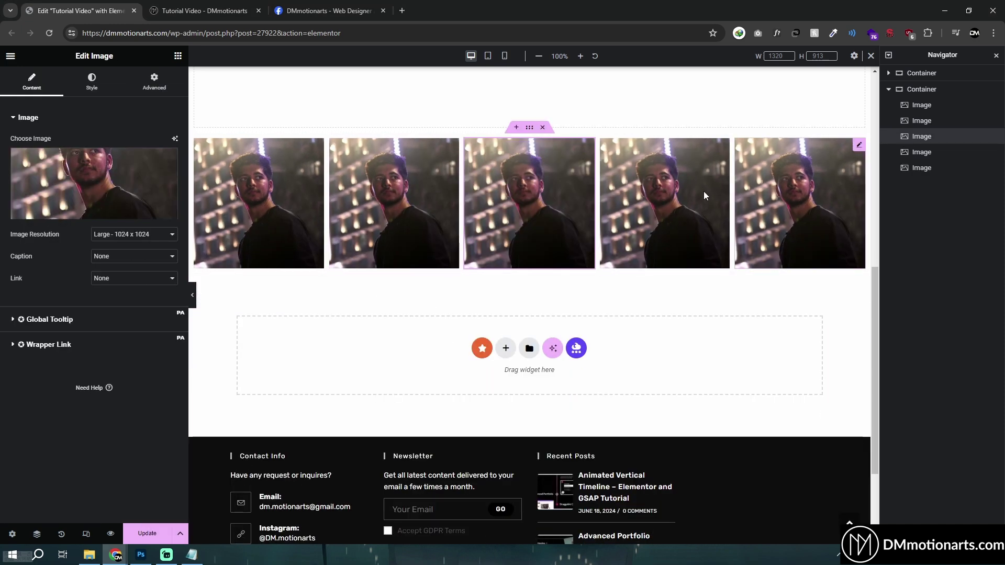
{"action": "left_click", "coordinate": [249, 146]}
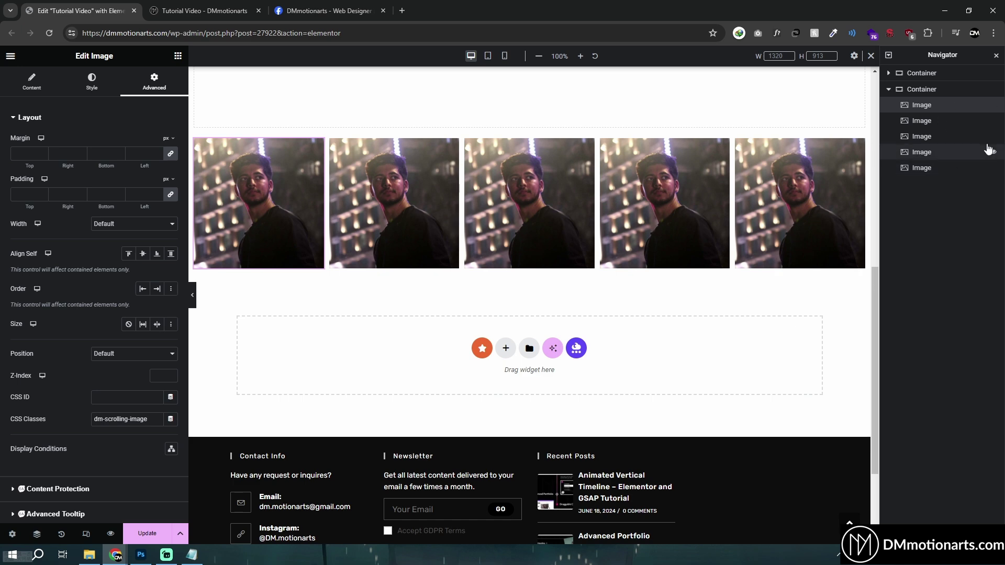
Step: Rename the image row container to 1 in the Navigator and duplicate it into row 2
{"action": "left_click", "coordinate": [920, 92]}
{"action": "double_click", "coordinate": [920, 92]}
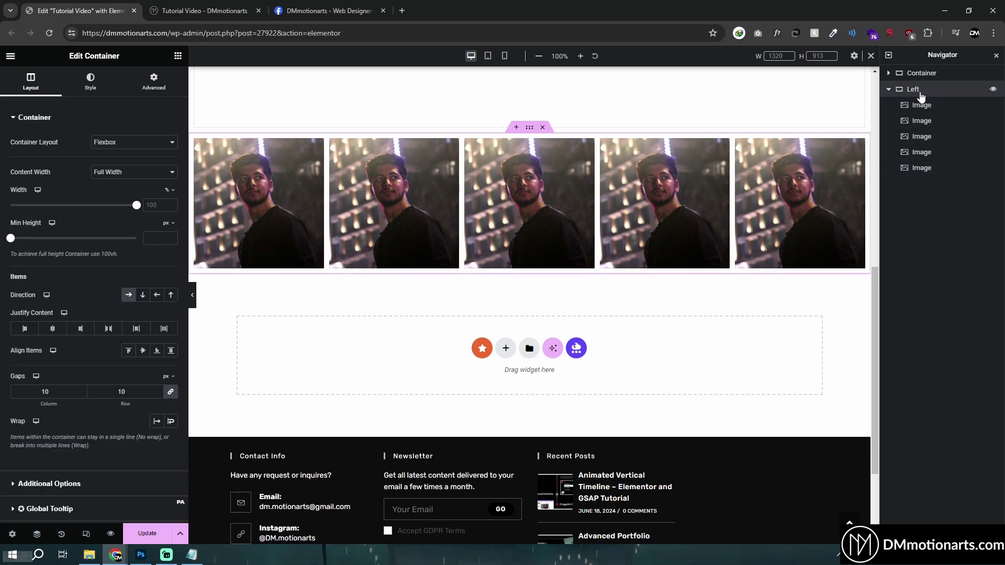
{"action": "left_click", "coordinate": [206, 10]}
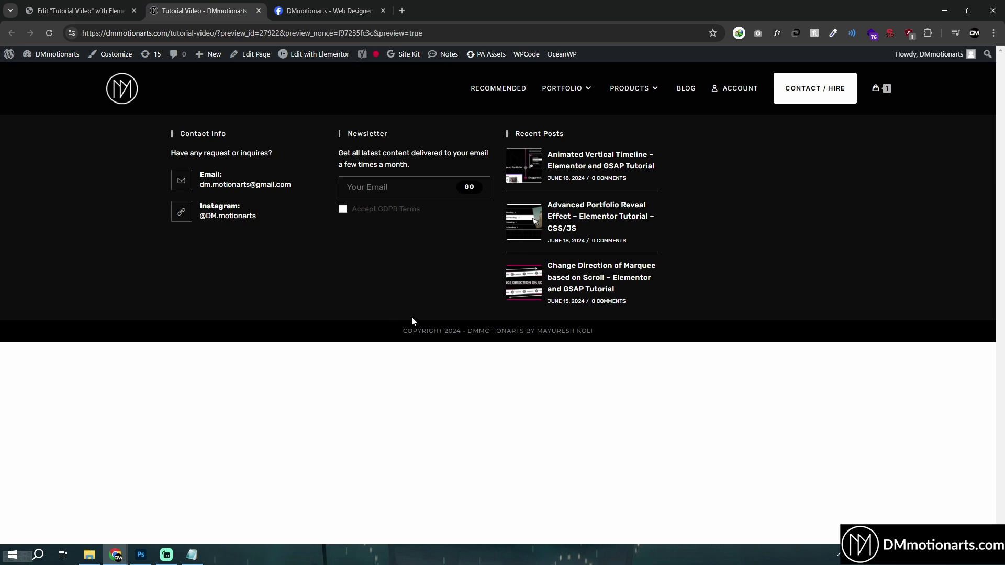
{"action": "key", "text": "ctrl+shift+Tab"}
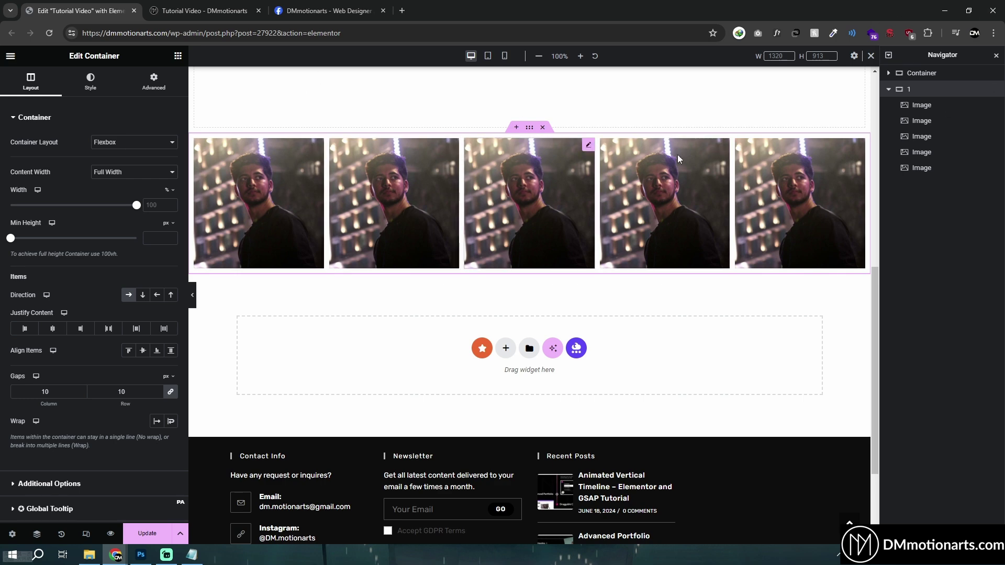
{"action": "right_click", "coordinate": [909, 93]}
{"action": "left_click", "coordinate": [899, 121]}
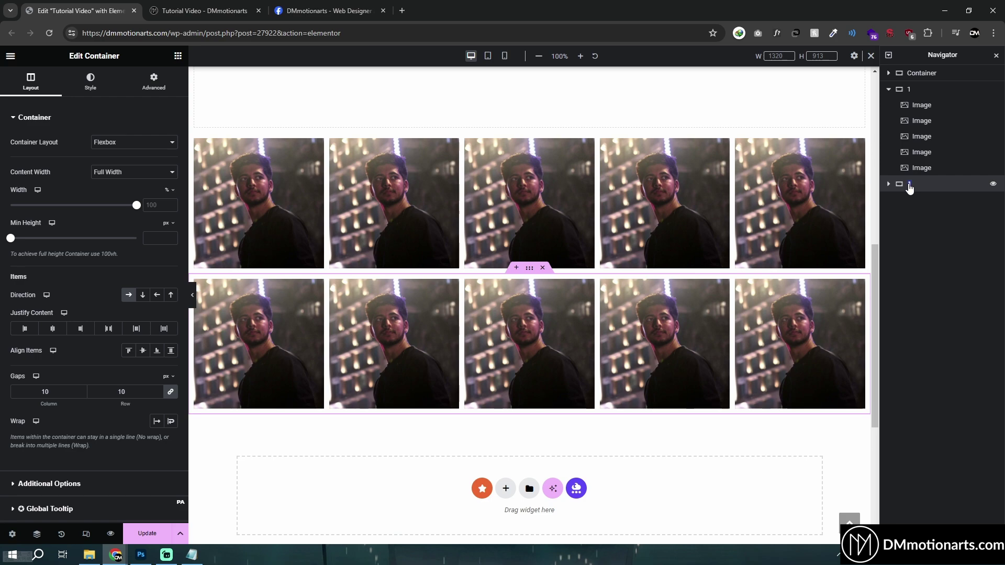
Step: Add a single-column flexbox container below the two image rows with a tall minimum height
{"action": "left_click", "coordinate": [192, 295]}
{"action": "scroll", "coordinate": [378, 303], "scroll_direction": "down", "scroll_amount": 3}
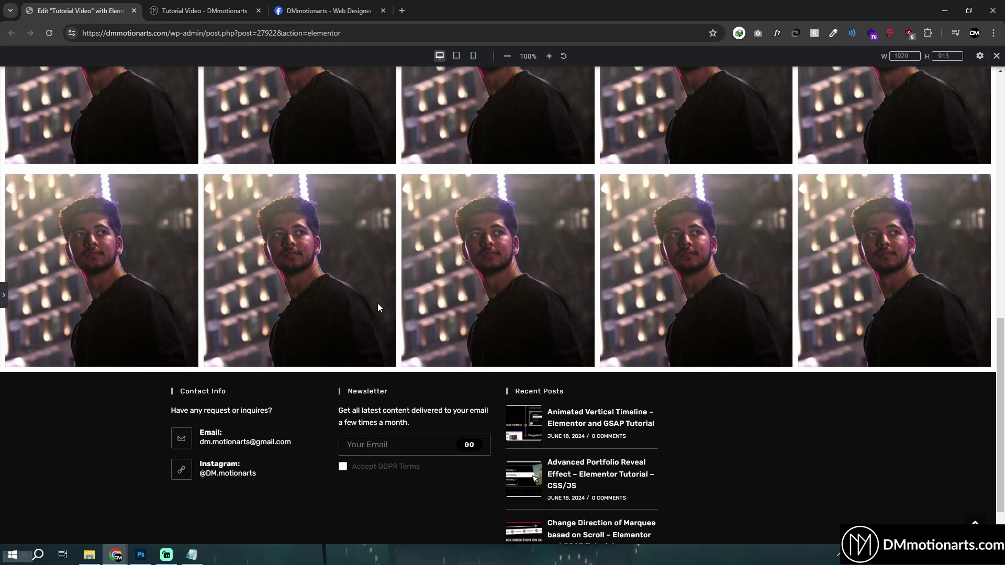
{"action": "scroll", "coordinate": [378, 303], "scroll_direction": "up", "scroll_amount": 4}
{"action": "left_click", "coordinate": [3, 294]}
{"action": "scroll", "coordinate": [426, 318], "scroll_direction": "down", "scroll_amount": 5}
{"action": "left_click", "coordinate": [506, 279]}
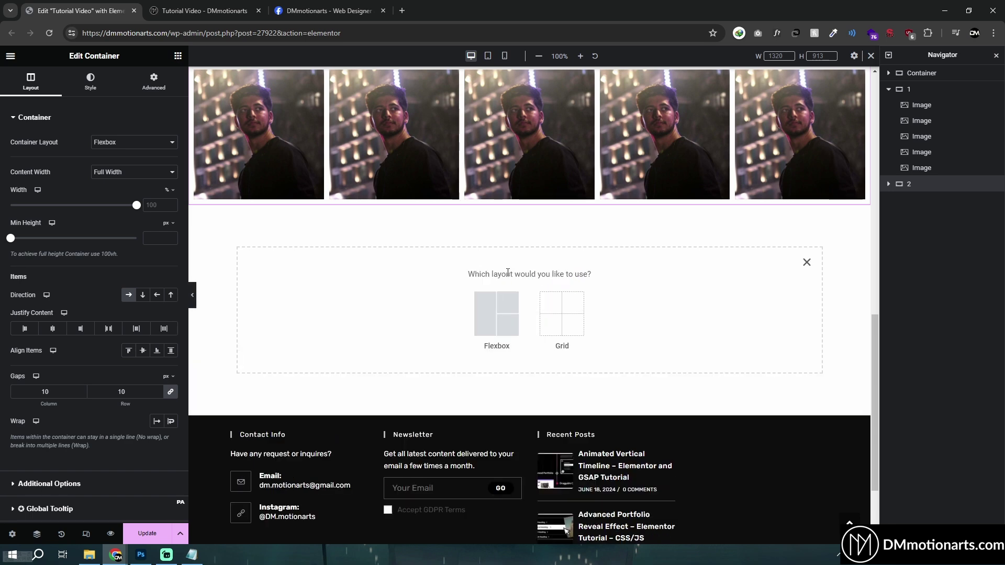
{"action": "left_click", "coordinate": [496, 313]}
{"action": "left_click", "coordinate": [385, 305]}
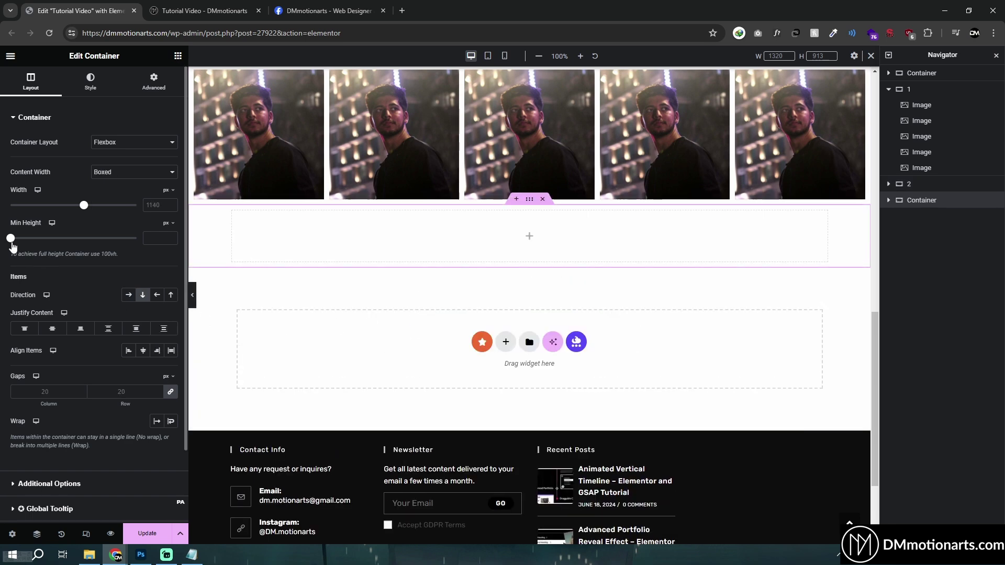
{"action": "left_click_drag", "start_coordinate": [11, 238], "coordinate": [92, 260]}
Step: Collapse containers 1 and 2 in the Navigator to hide their image lists
{"action": "scroll", "coordinate": [547, 337], "scroll_direction": "up", "scroll_amount": 5}
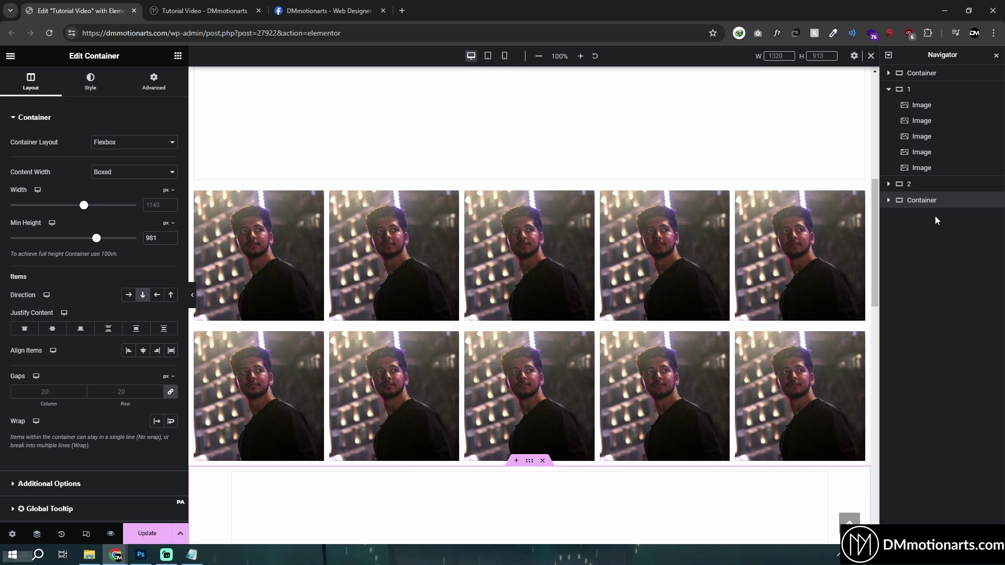
{"action": "left_click", "coordinate": [888, 89]}
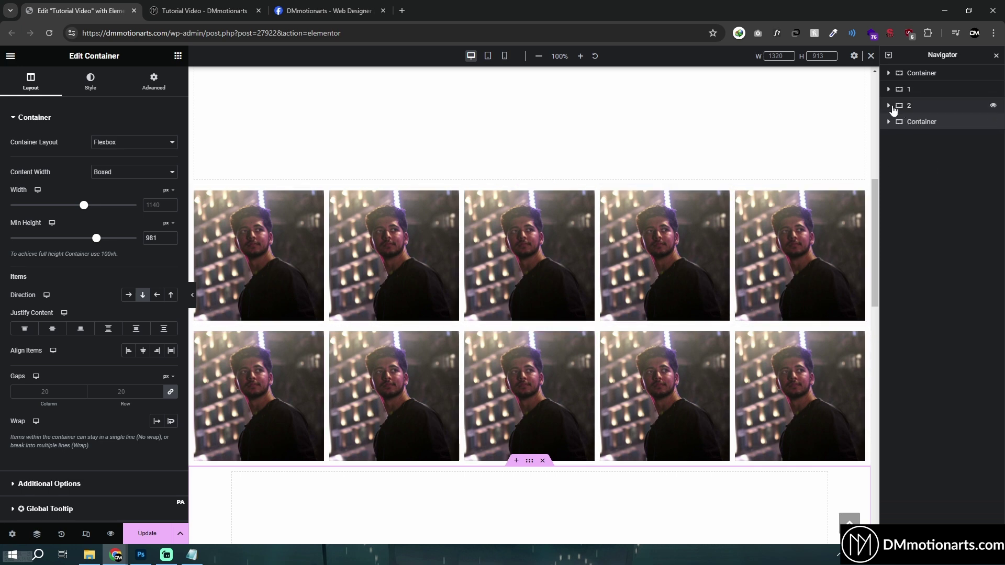
{"action": "left_click", "coordinate": [891, 107]}
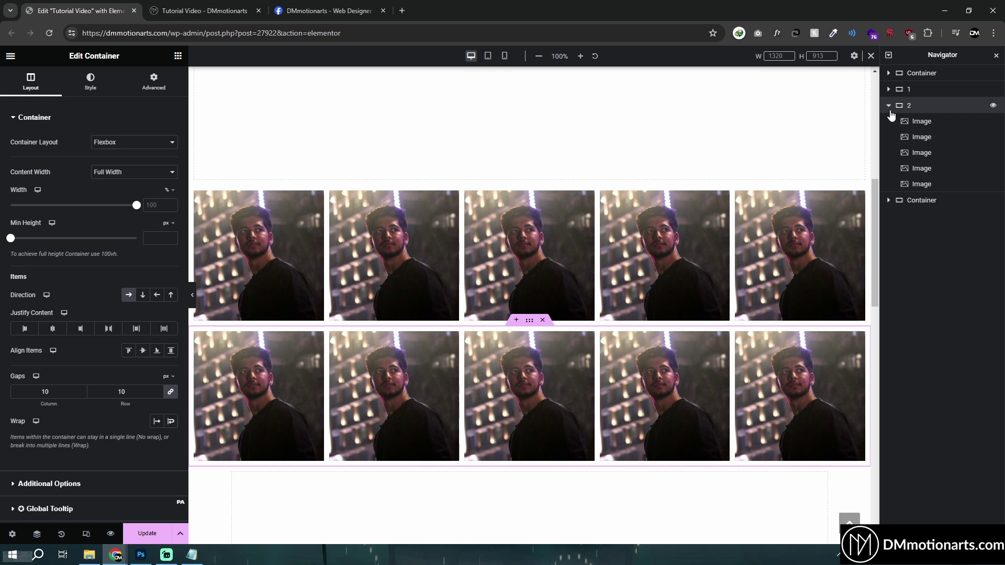
{"action": "left_click", "coordinate": [888, 105]}
{"action": "scroll", "coordinate": [518, 368], "scroll_direction": "down", "scroll_amount": 4}
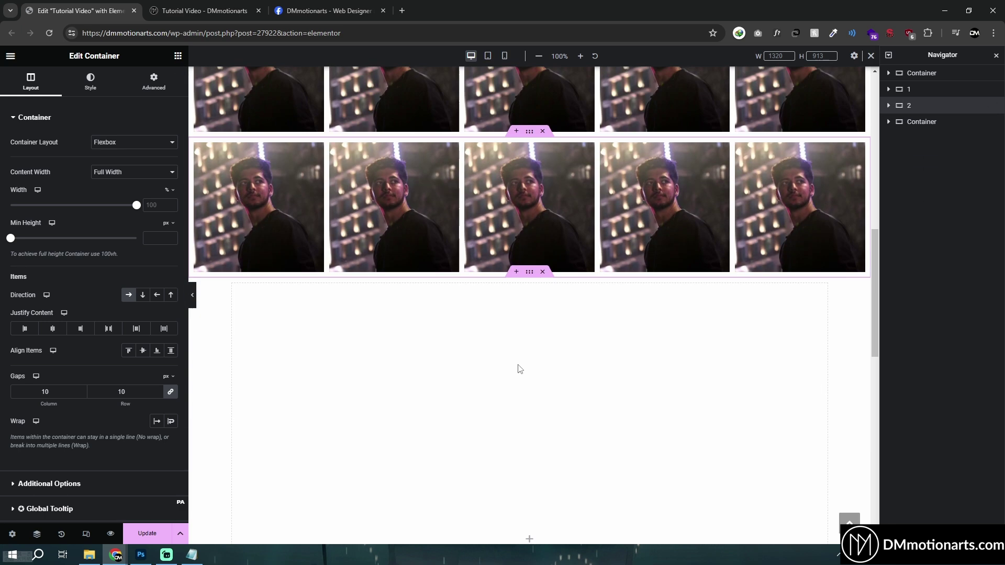
Step: Search 'htm' and drag an HTML widget into the container below the image rows
{"action": "left_click", "coordinate": [178, 56]}
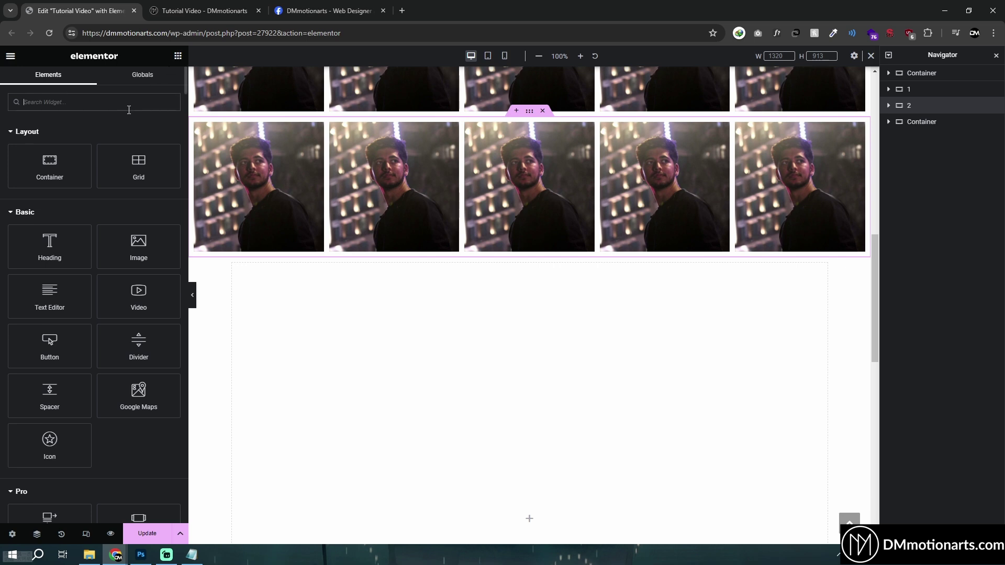
{"action": "type", "text": "html"}
{"action": "left_click_drag", "start_coordinate": [50, 140], "coordinate": [553, 426]}
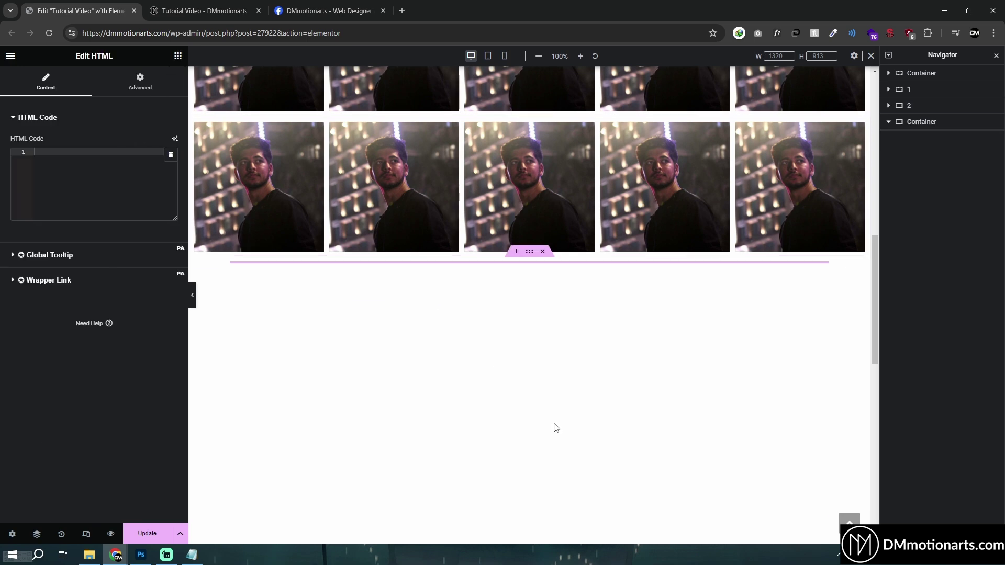
{"action": "scroll", "coordinate": [554, 419], "scroll_direction": "up", "scroll_amount": 5}
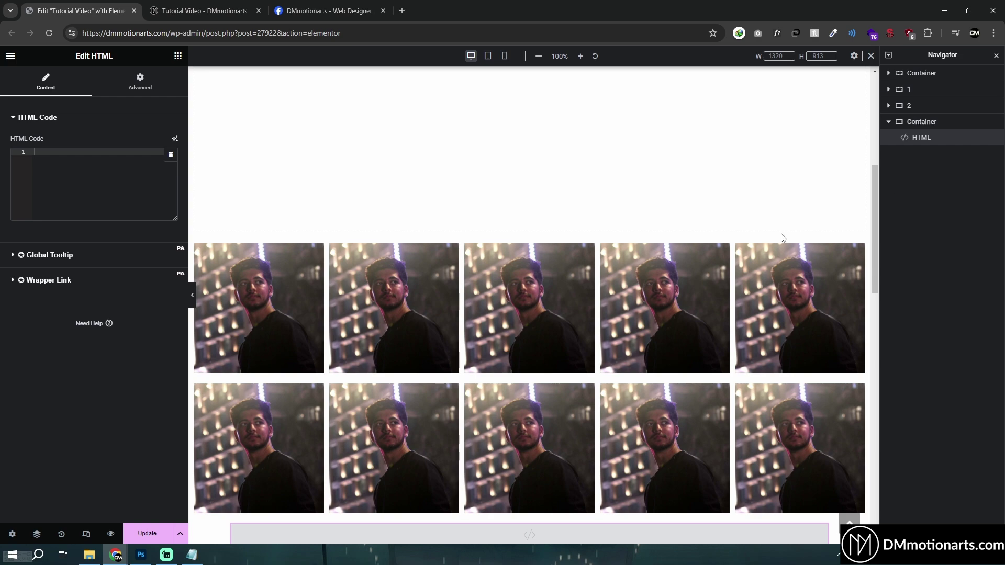
Step: Expand and collapse container 2 in the Navigator, then select the new HTML widget
{"action": "scroll", "coordinate": [578, 269], "scroll_direction": "down", "scroll_amount": 5}
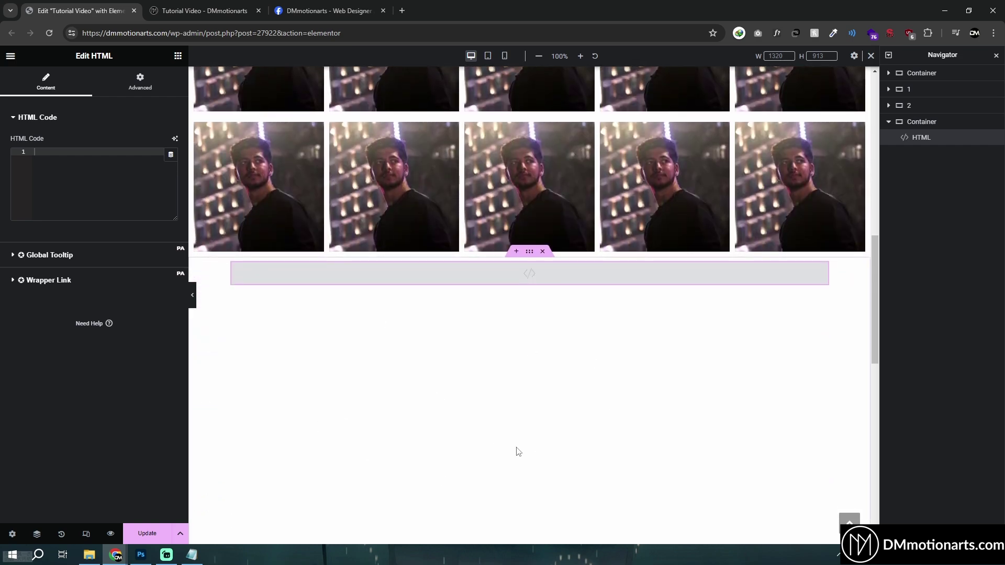
{"action": "scroll", "coordinate": [454, 471], "scroll_direction": "up", "scroll_amount": 4}
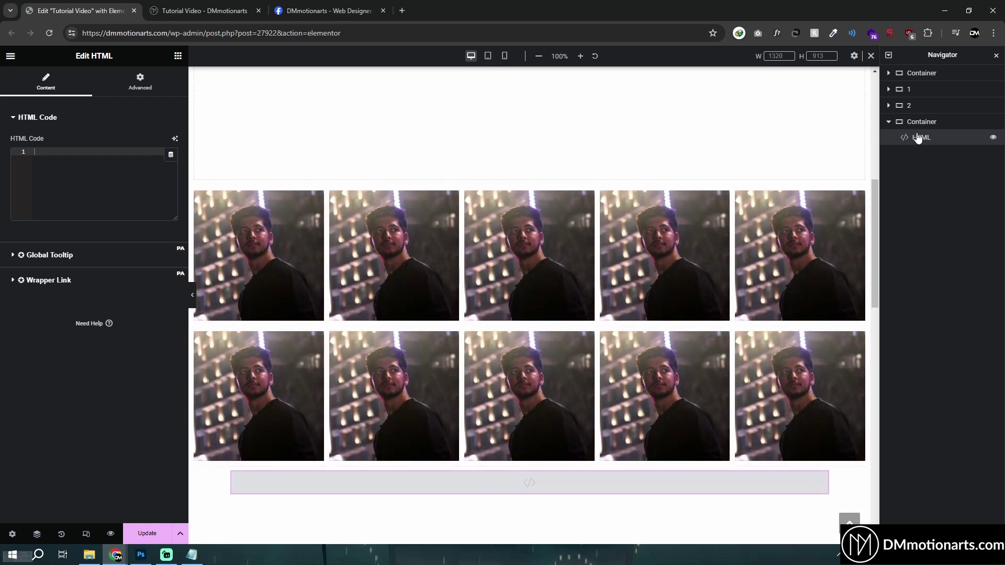
{"action": "left_click_drag", "start_coordinate": [918, 138], "coordinate": [895, 107]}
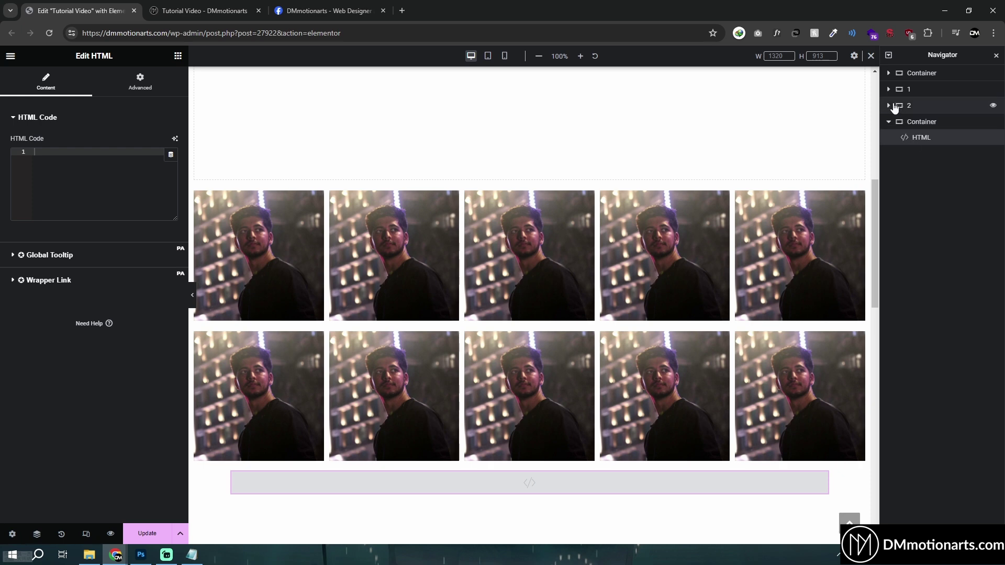
{"action": "left_click", "coordinate": [893, 106]}
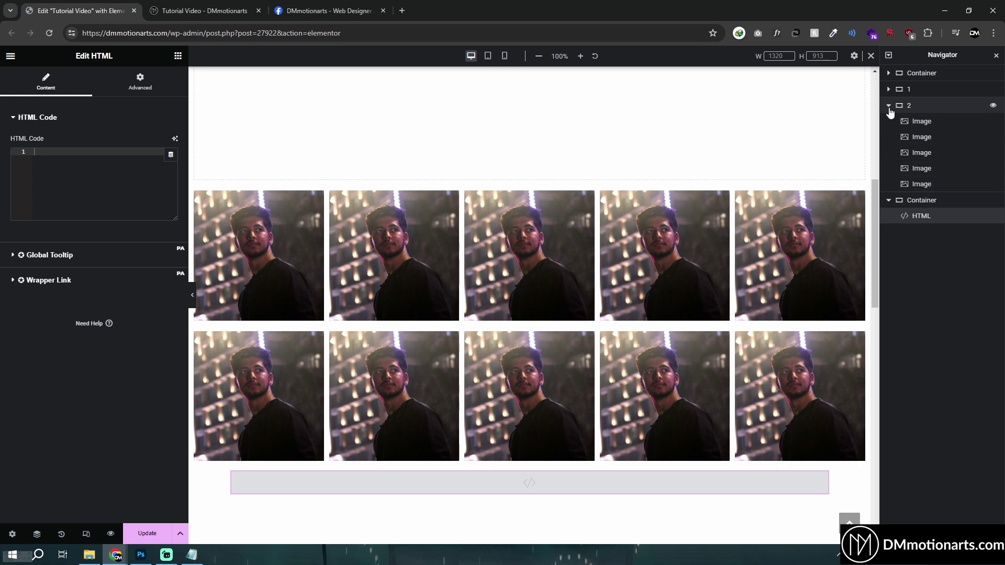
{"action": "left_click", "coordinate": [890, 106]}
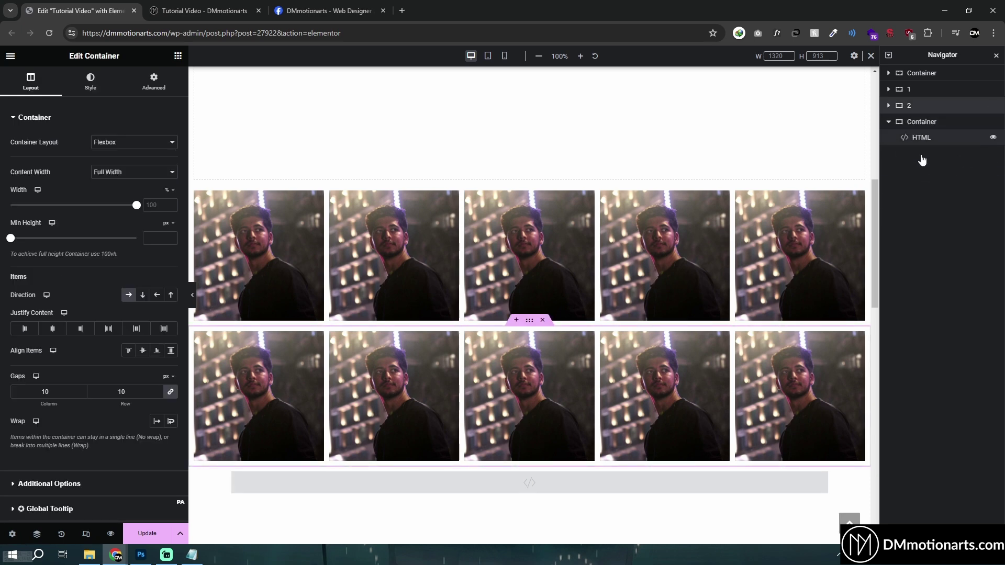
{"action": "scroll", "coordinate": [603, 373], "scroll_direction": "down", "scroll_amount": 4}
{"action": "left_click", "coordinate": [554, 274]}
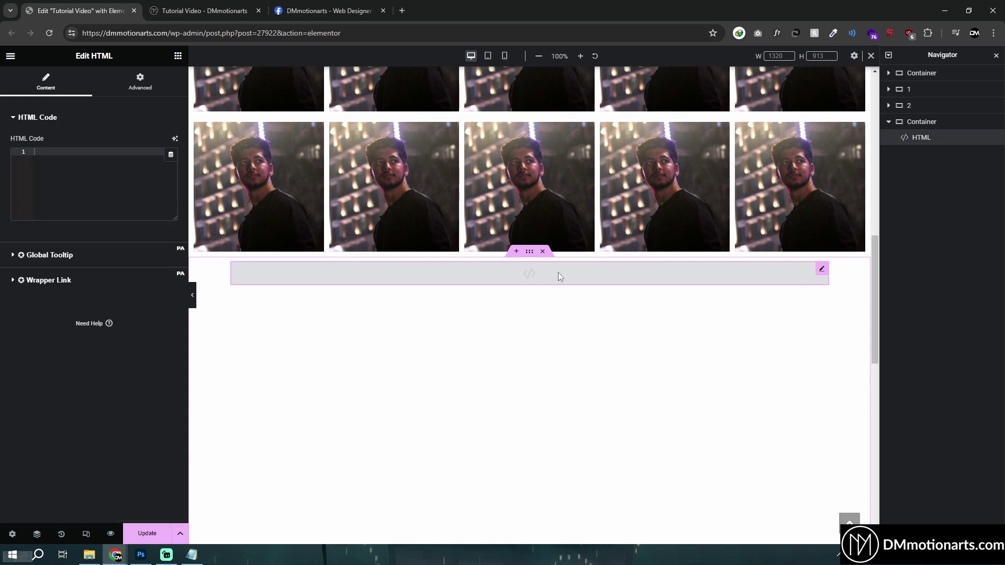
{"action": "scroll", "coordinate": [539, 314], "scroll_direction": "up", "scroll_amount": 4}
Step: Paste the dm-scroll-left class from Notepad into the top image-row container's CSS Classes
{"action": "left_click", "coordinate": [529, 179]}
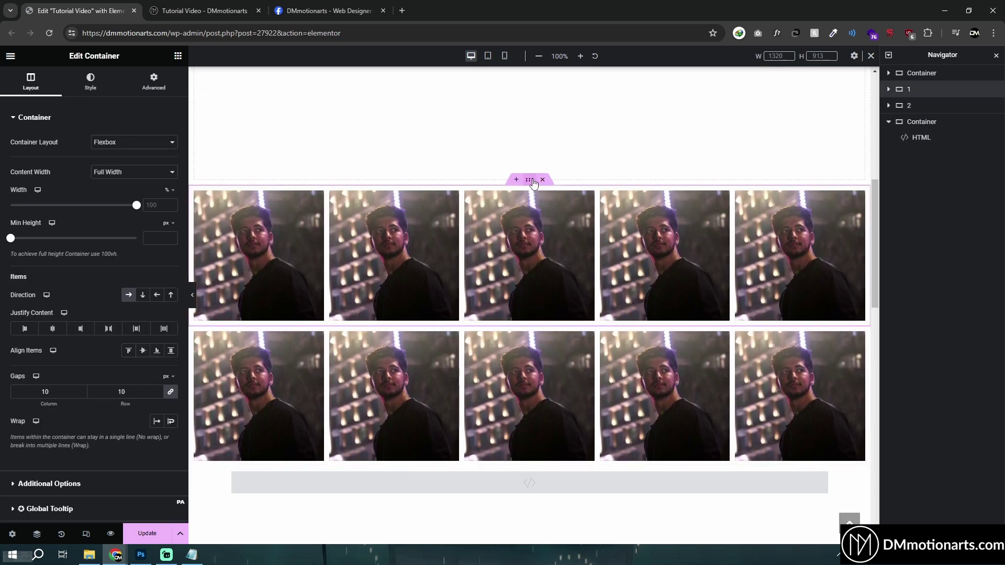
{"action": "left_click", "coordinate": [153, 81]}
{"action": "left_click", "coordinate": [192, 555]}
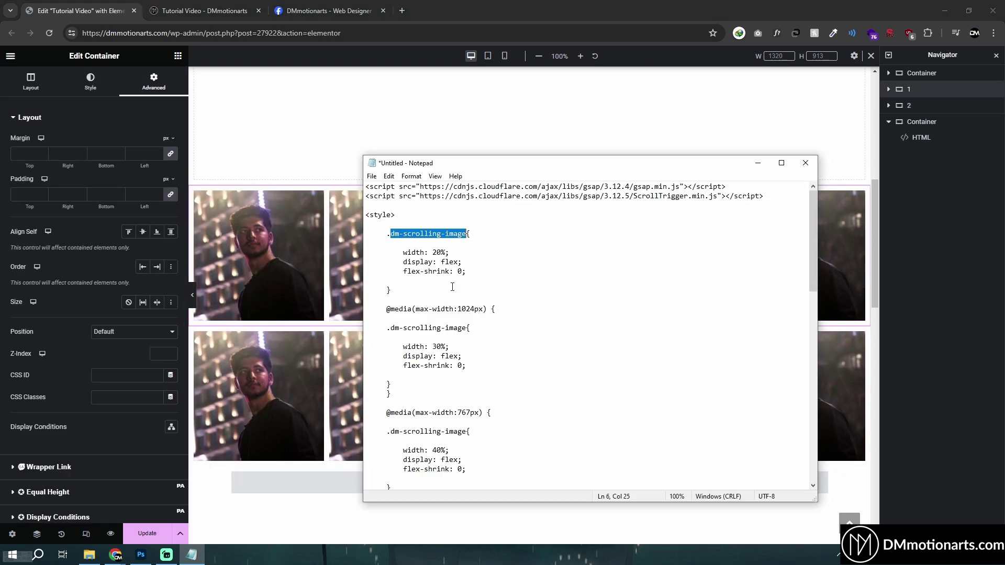
{"action": "scroll", "coordinate": [387, 254], "scroll_direction": "down", "scroll_amount": 8}
{"action": "key", "text": "ctrl+c"}
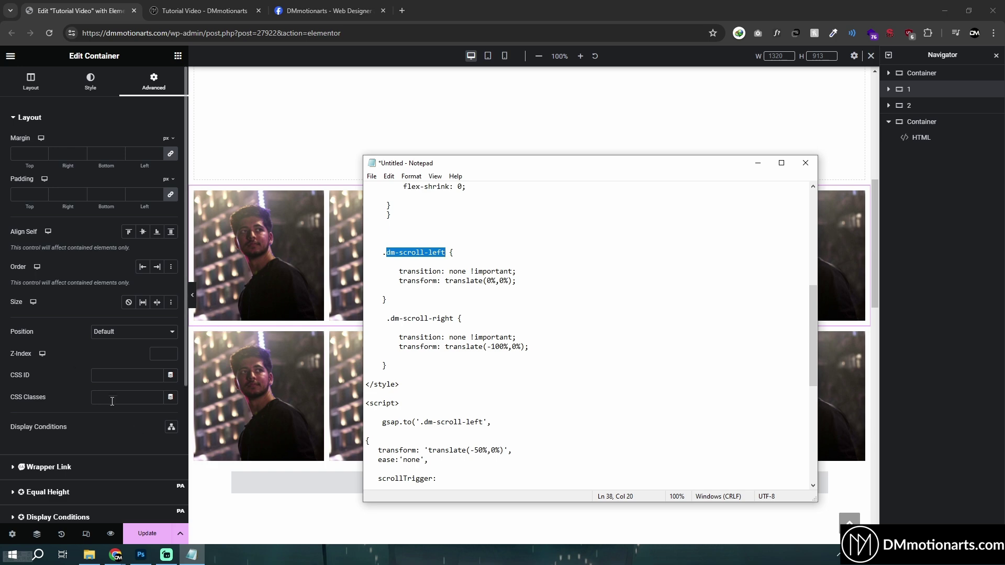
{"action": "left_click", "coordinate": [127, 397]}
{"action": "key", "text": "ctrl+v"}
Step: Paste the dm-scroll-right class into the second image-row container's CSS Classes
{"action": "left_click", "coordinate": [529, 319]}
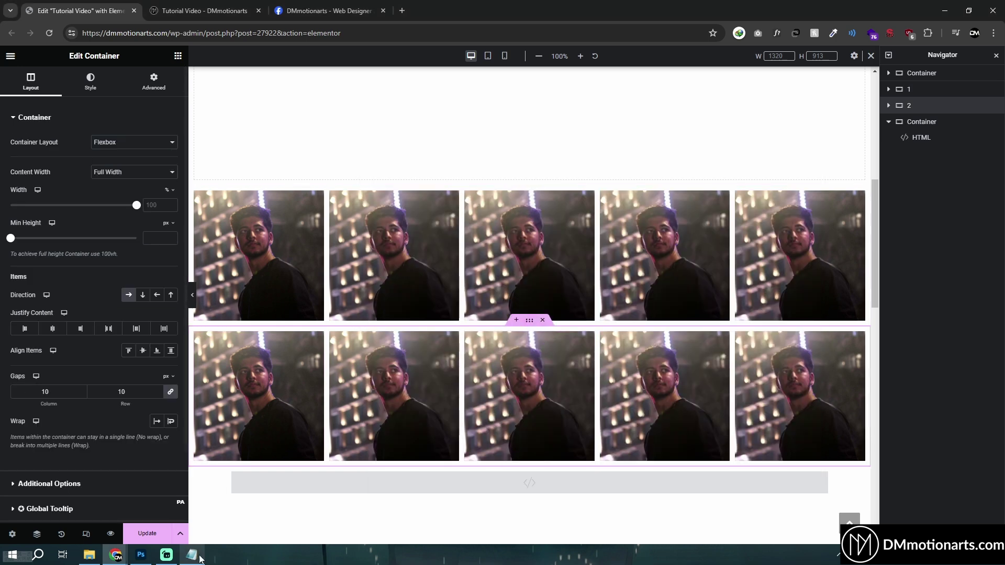
{"action": "left_click", "coordinate": [192, 555]}
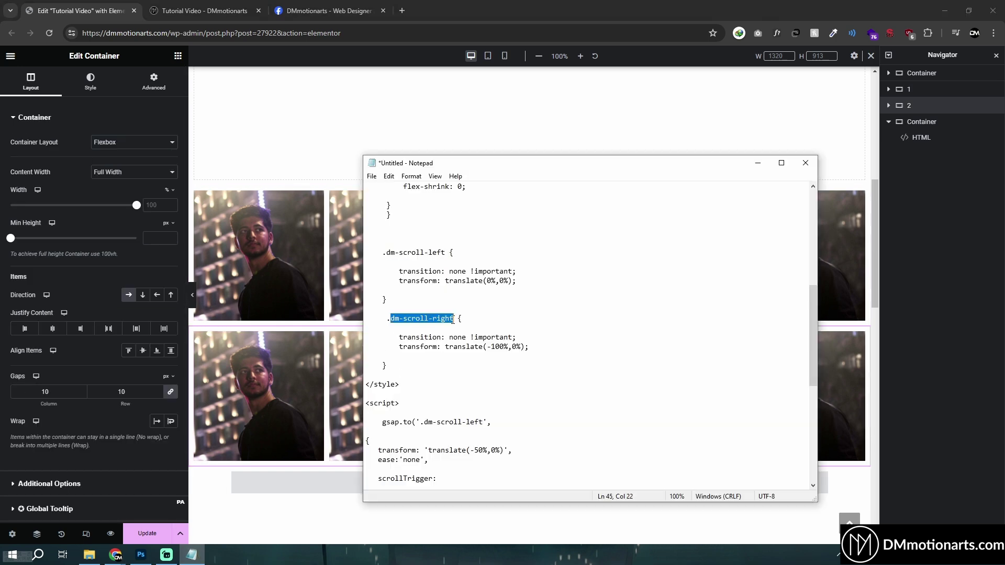
{"action": "key", "text": "ctrl+c"}
{"action": "left_click", "coordinate": [154, 82]}
{"action": "left_click", "coordinate": [127, 397]}
{"action": "key", "text": "ctrl+v"}
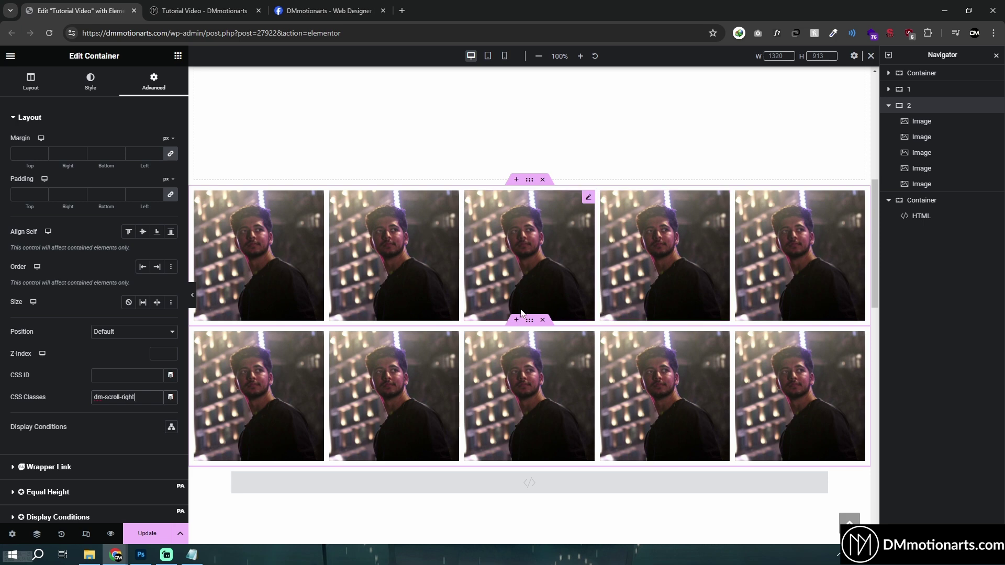
{"action": "left_click", "coordinate": [511, 489]}
Step: Copy all the prepared GSAP code from Notepad into the HTML widget's HTML Code box
{"action": "left_click", "coordinate": [192, 555]}
{"action": "left_click", "coordinate": [516, 314]}
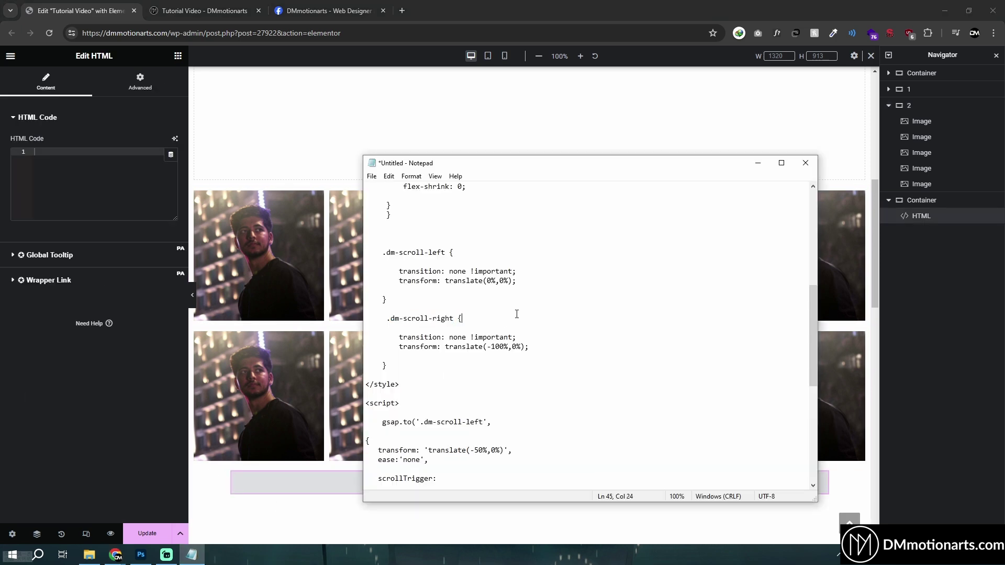
{"action": "key", "text": "ctrl+a"}
{"action": "key", "text": "ctrl+c"}
{"action": "left_click", "coordinate": [100, 157]}
{"action": "key", "text": "ctrl+v"}
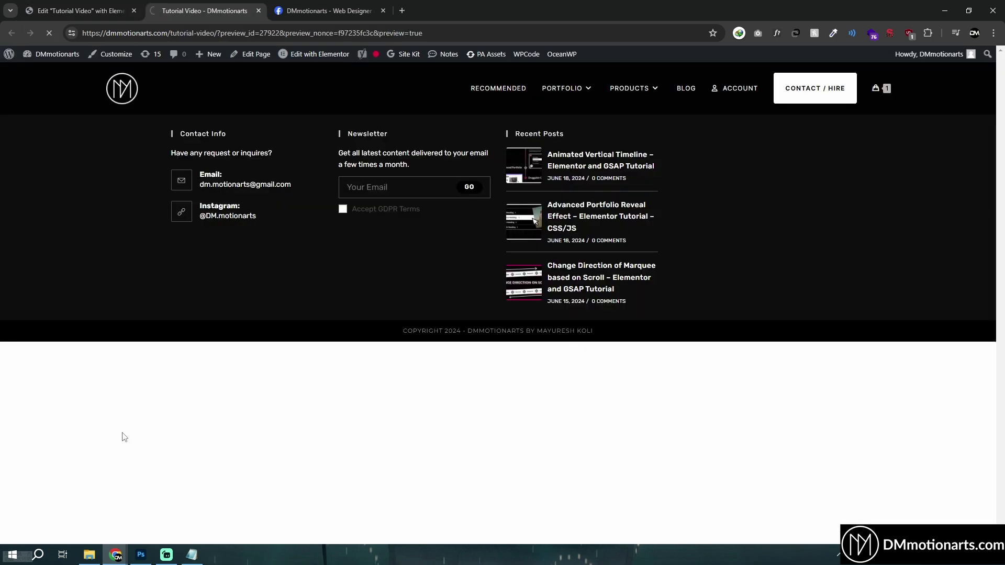
Step: Review the pasted code, then save the page with Update
{"action": "scroll", "coordinate": [378, 334], "scroll_direction": "down", "scroll_amount": 5}
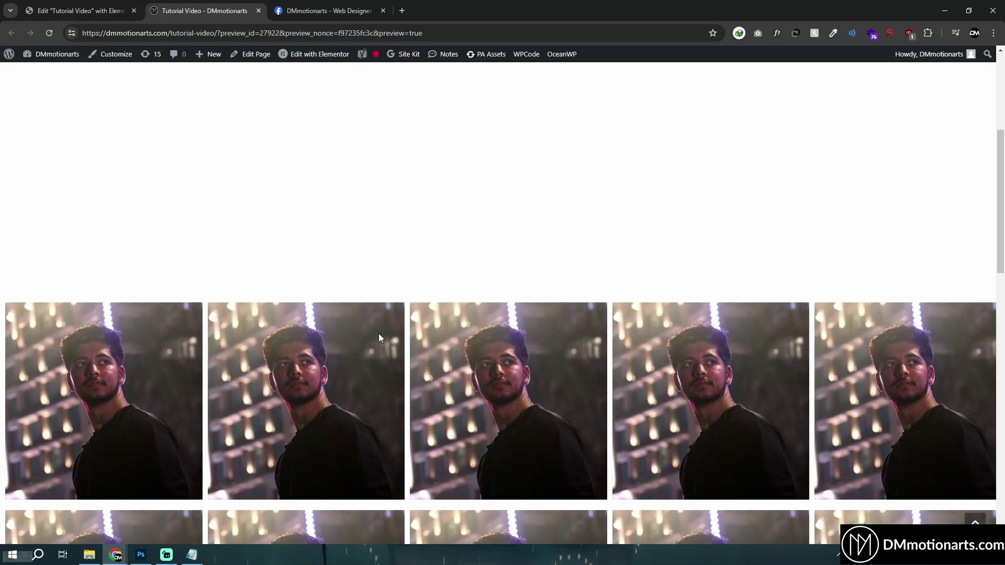
{"action": "scroll", "coordinate": [482, 354], "scroll_direction": "up", "scroll_amount": 4}
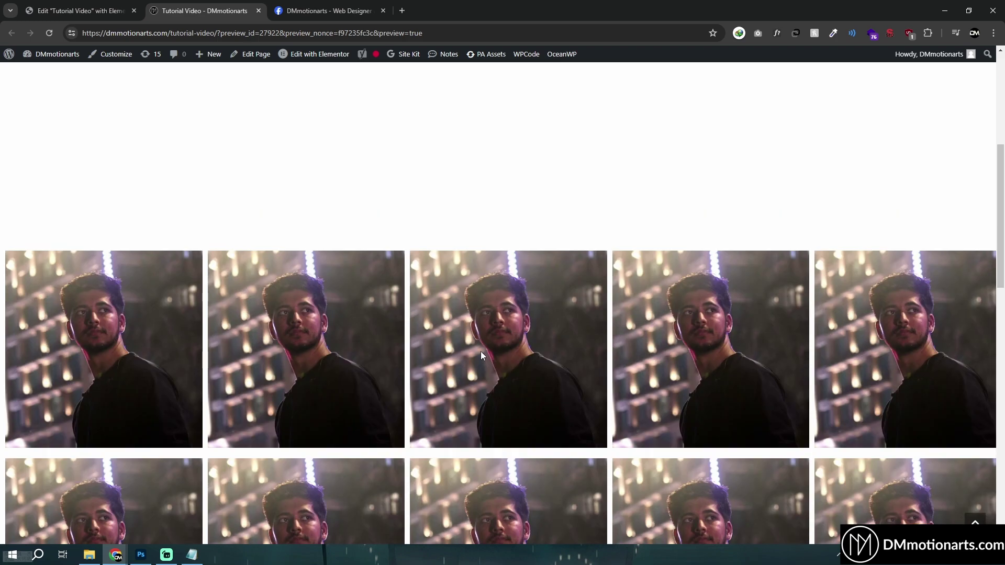
{"action": "scroll", "coordinate": [478, 351], "scroll_direction": "down", "scroll_amount": 2}
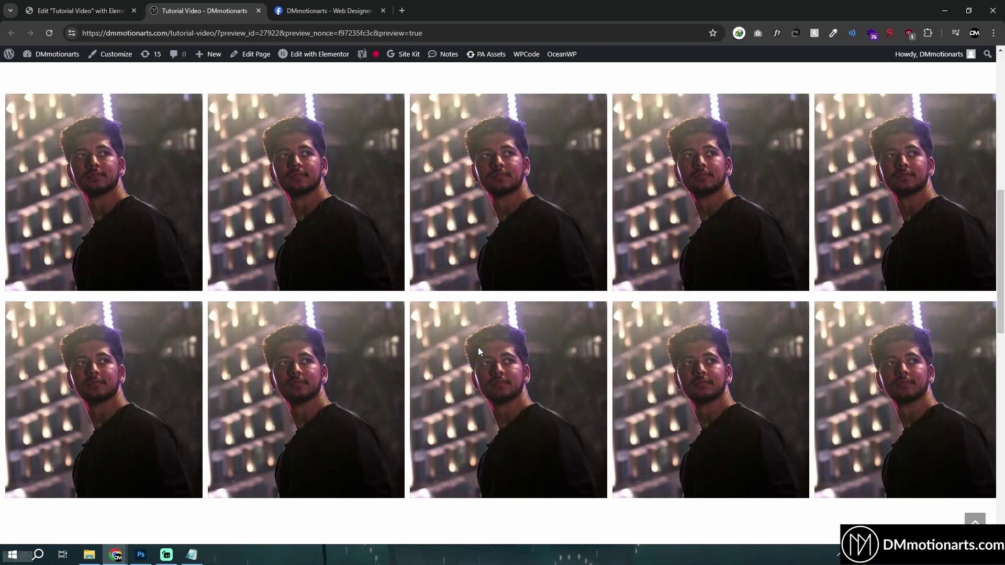
{"action": "left_click", "coordinate": [79, 11]}
{"action": "left_click", "coordinate": [142, 535]}
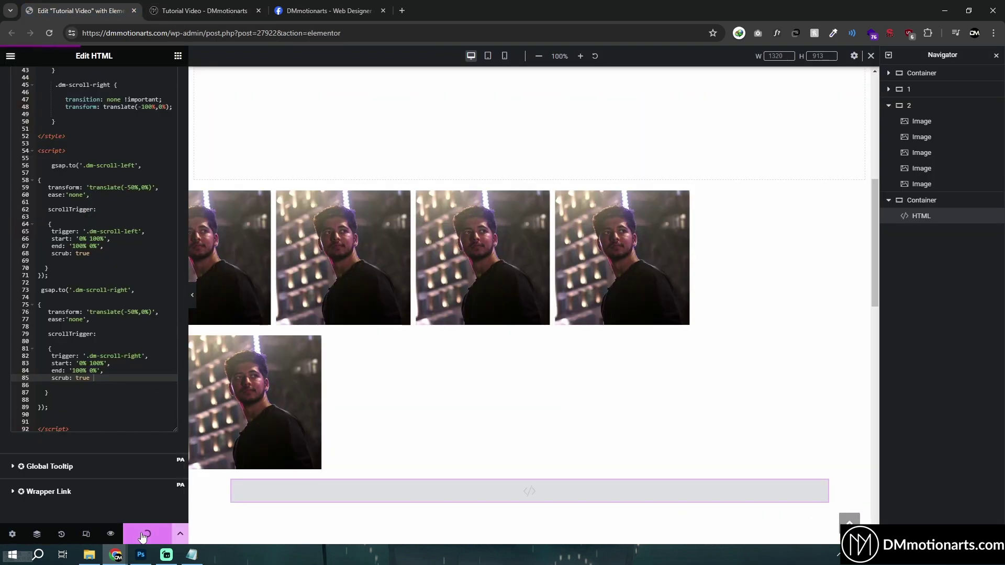
{"action": "scroll", "coordinate": [139, 486], "scroll_direction": "up", "scroll_amount": 3}
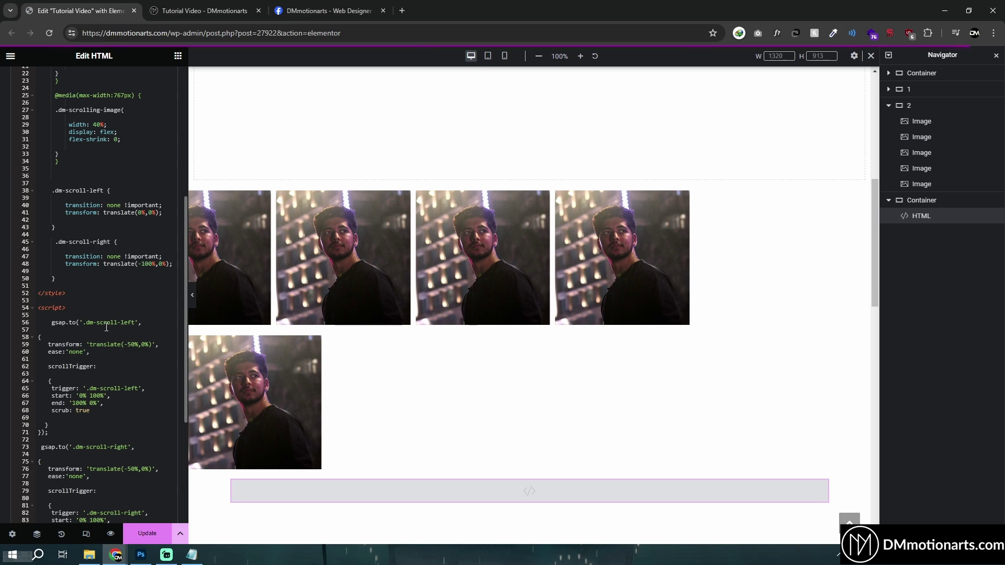
{"action": "left_click", "coordinate": [199, 5]}
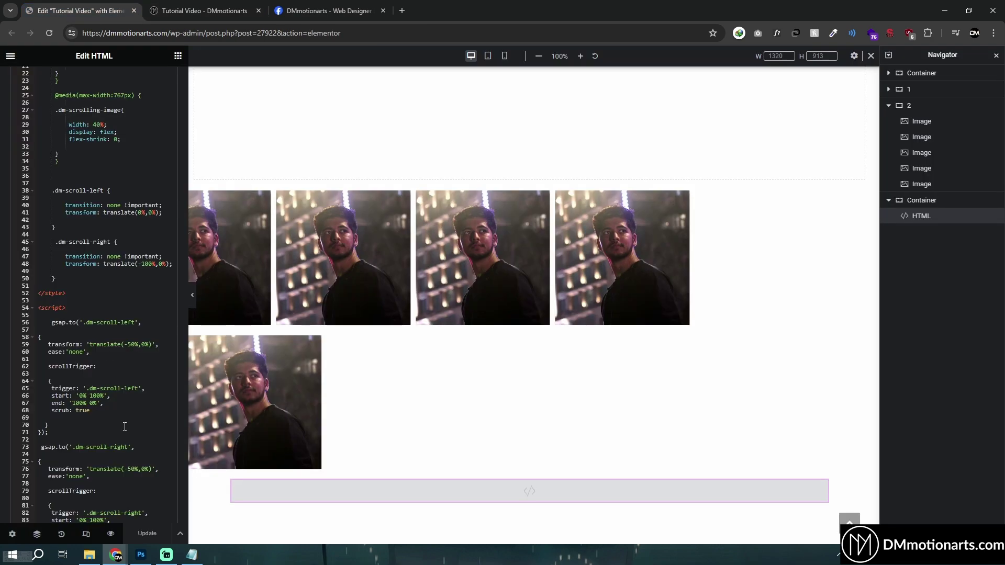
{"action": "left_click", "coordinate": [198, 10]}
{"action": "scroll", "coordinate": [366, 308], "scroll_direction": "down", "scroll_amount": 4}
{"action": "scroll", "coordinate": [375, 324], "scroll_direction": "up", "scroll_amount": 10}
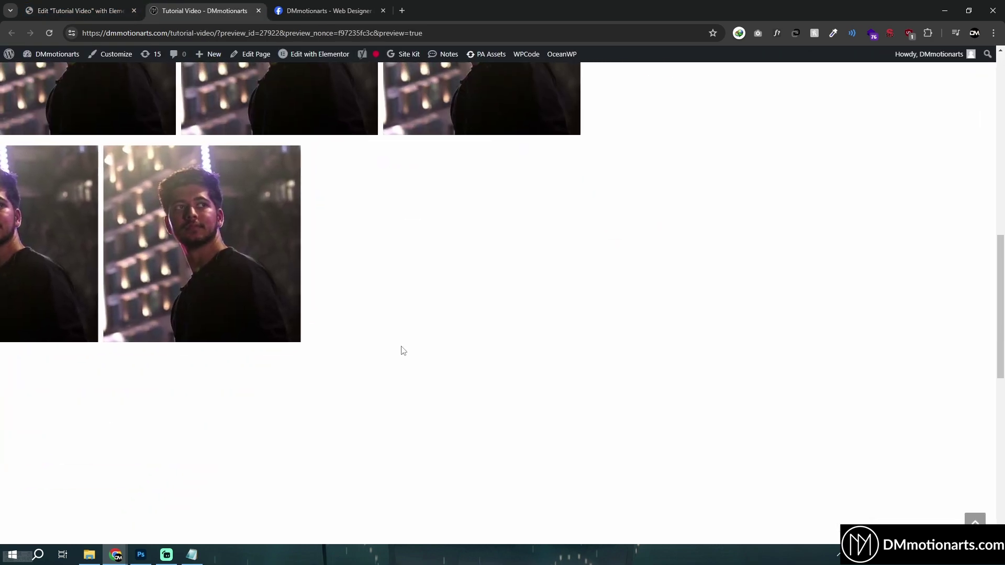
{"action": "scroll", "coordinate": [484, 409], "scroll_direction": "down", "scroll_amount": 5}
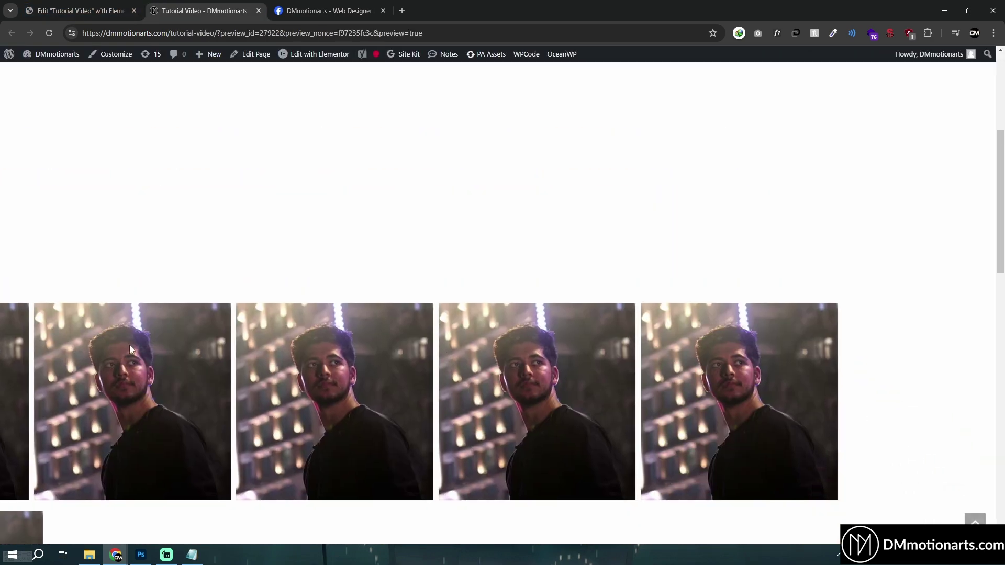
{"action": "scroll", "coordinate": [480, 320], "scroll_direction": "down", "scroll_amount": 4}
{"action": "scroll", "coordinate": [568, 377], "scroll_direction": "up", "scroll_amount": 4}
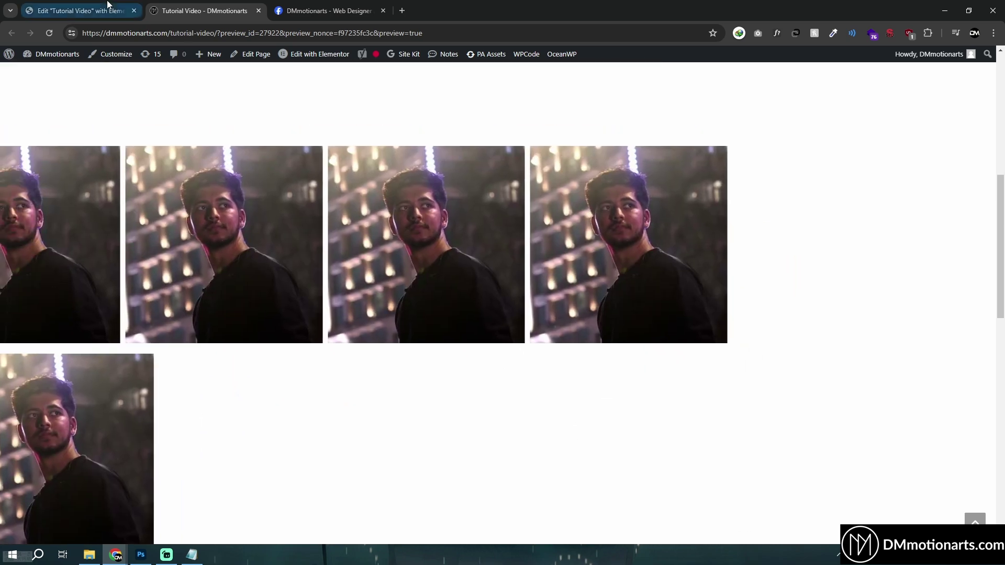
Step: Duplicate three portrait images in container 2 to lengthen the second row
{"action": "left_click", "coordinate": [108, 7]}
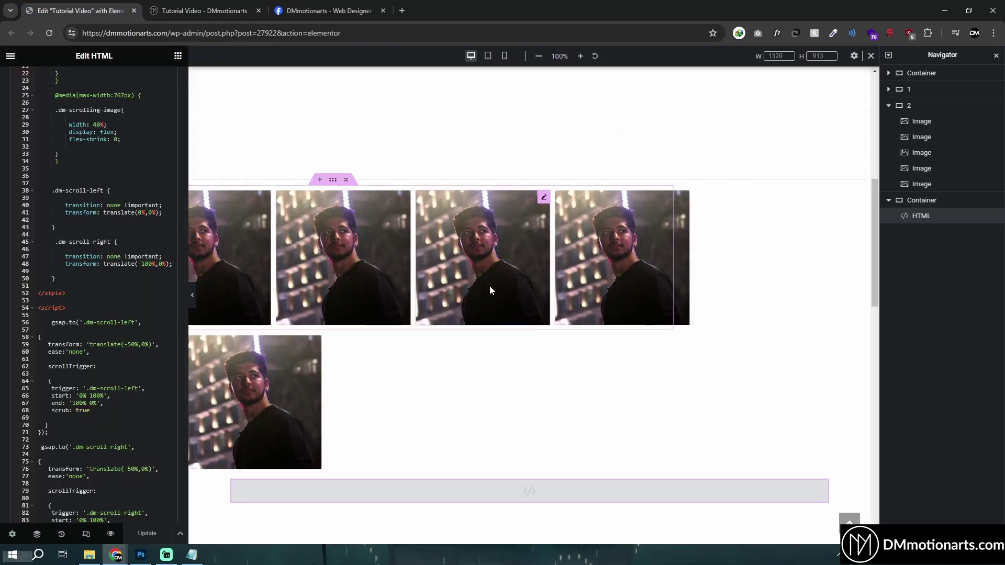
{"action": "scroll", "coordinate": [489, 286], "scroll_direction": "up", "scroll_amount": 3}
{"action": "left_click", "coordinate": [918, 124]}
{"action": "right_click", "coordinate": [924, 126]}
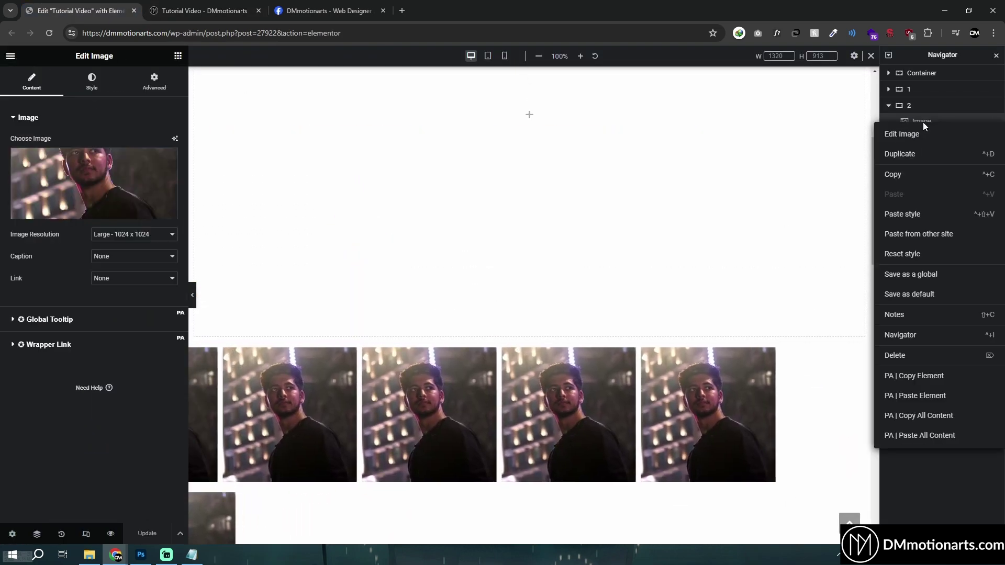
{"action": "left_click", "coordinate": [922, 154]}
{"action": "right_click", "coordinate": [916, 138]}
{"action": "left_click", "coordinate": [922, 170]}
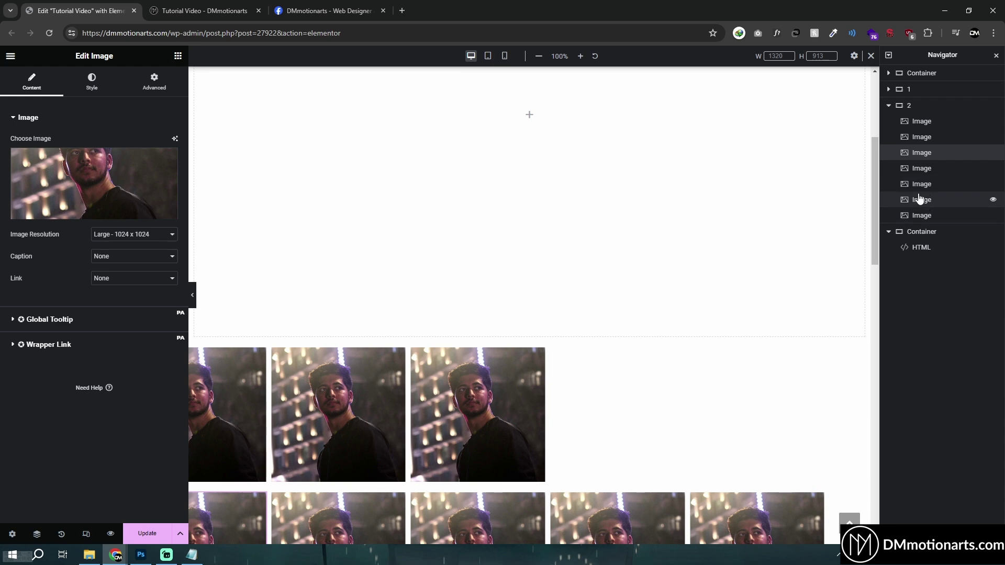
{"action": "right_click", "coordinate": [922, 152]}
{"action": "left_click", "coordinate": [933, 180]}
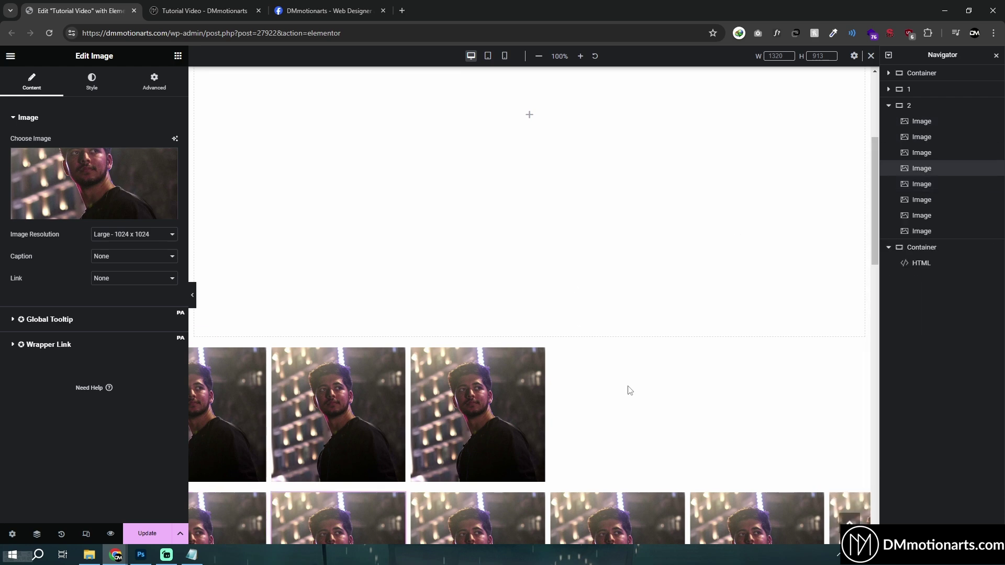
Step: Duplicate four portrait images in container 1 to lengthen the first row
{"action": "left_click", "coordinate": [889, 89]}
{"action": "right_click", "coordinate": [913, 166]}
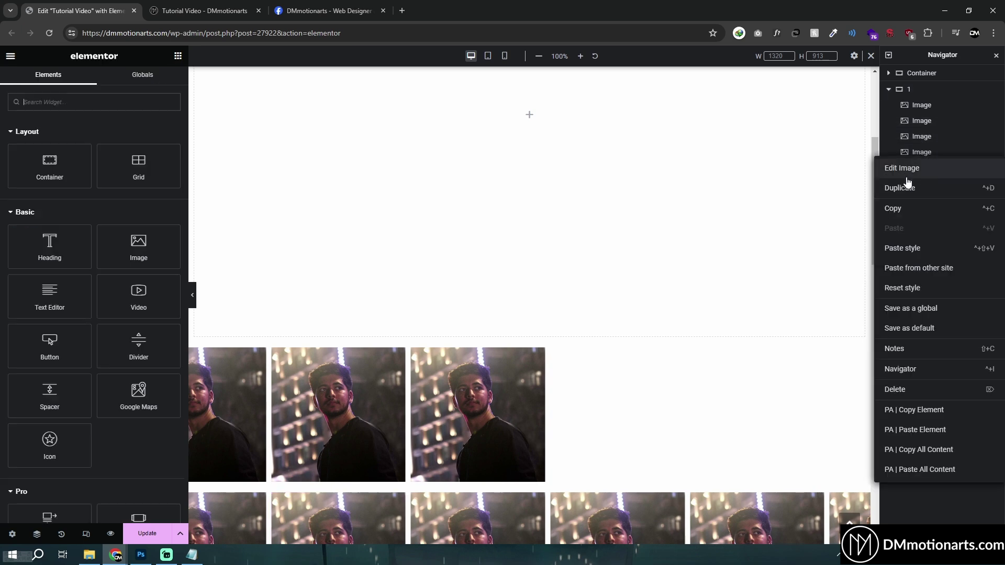
{"action": "left_click", "coordinate": [908, 181]}
{"action": "right_click", "coordinate": [920, 173]}
{"action": "left_click", "coordinate": [916, 196]}
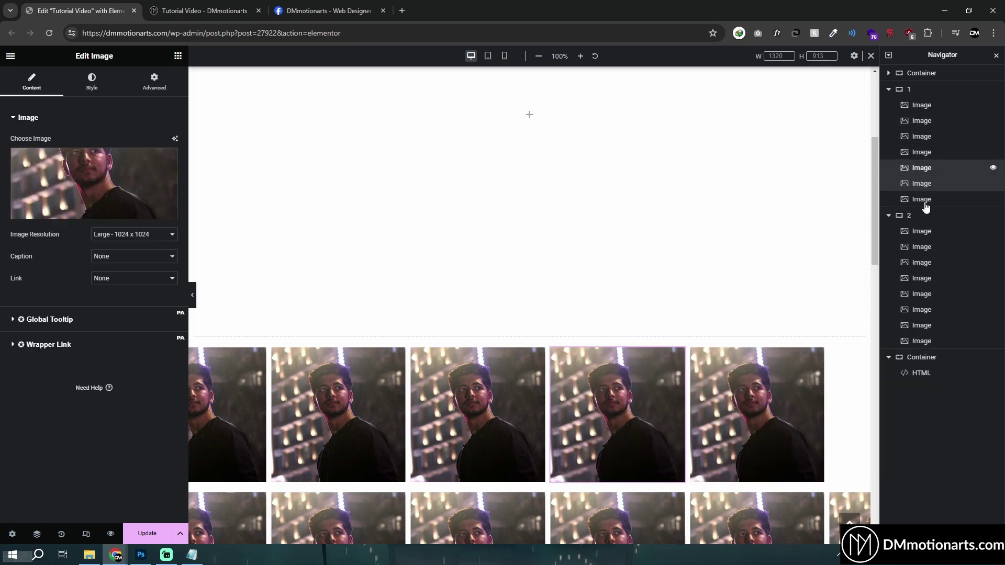
{"action": "right_click", "coordinate": [925, 203]}
{"action": "left_click", "coordinate": [921, 215]}
{"action": "right_click", "coordinate": [923, 202]}
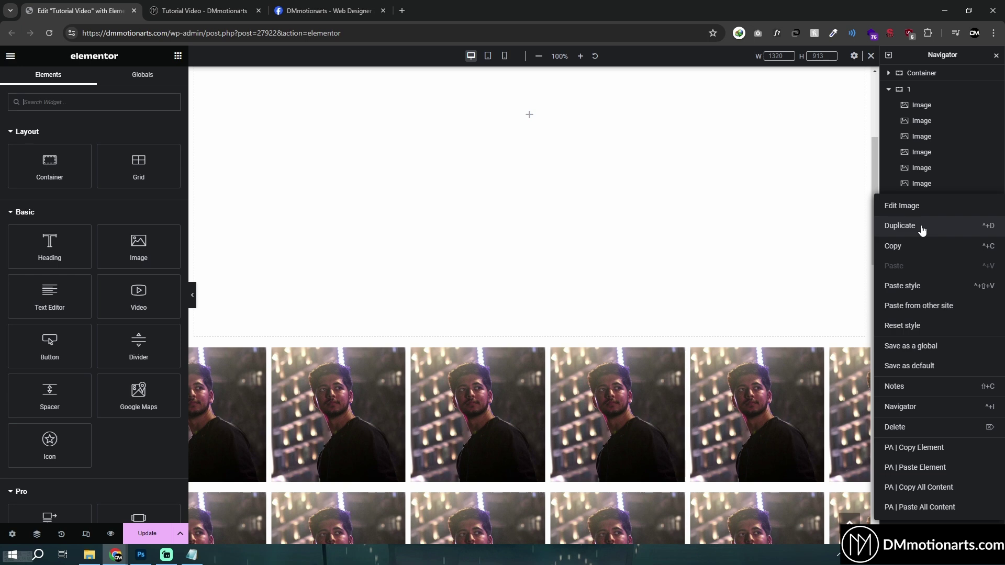
{"action": "left_click", "coordinate": [919, 226]}
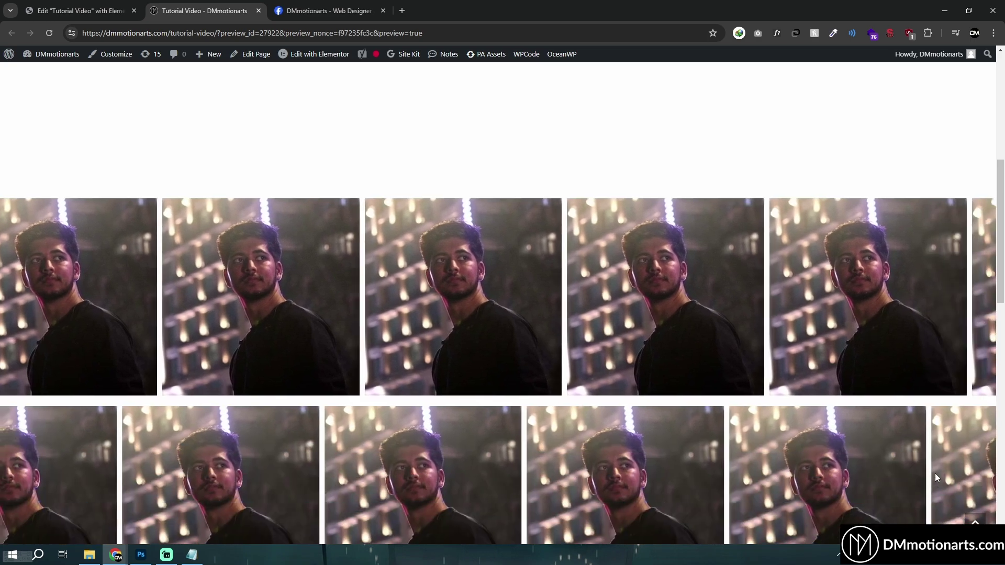
Step: Scroll the preview to watch both full-width portrait rows slide, then go back to the editor
{"action": "scroll", "coordinate": [935, 473], "scroll_direction": "down", "scroll_amount": 2}
{"action": "scroll", "coordinate": [952, 374], "scroll_direction": "down", "scroll_amount": 2}
{"action": "key", "text": "ctrl+1"}
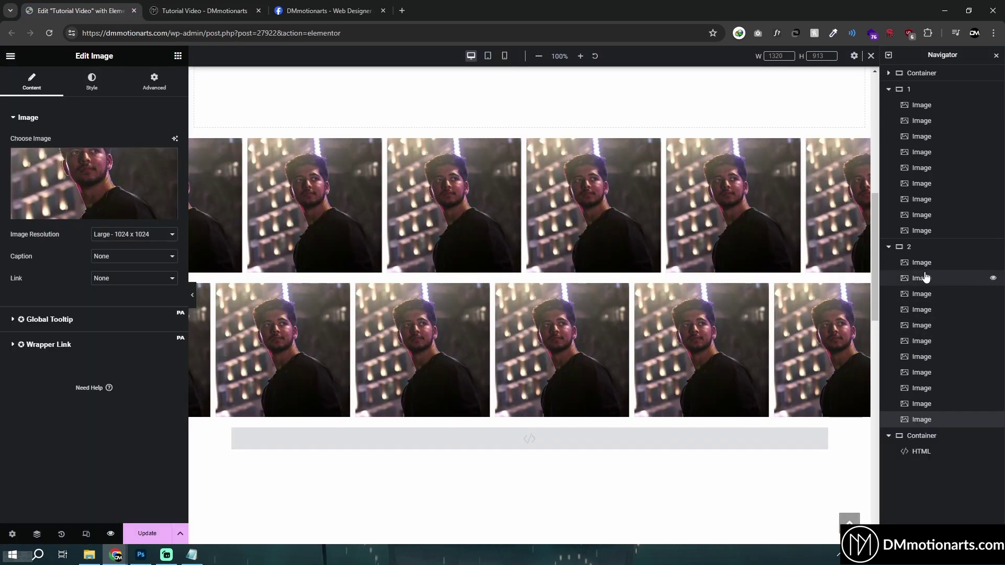
{"action": "key", "text": "ctrl+2"}
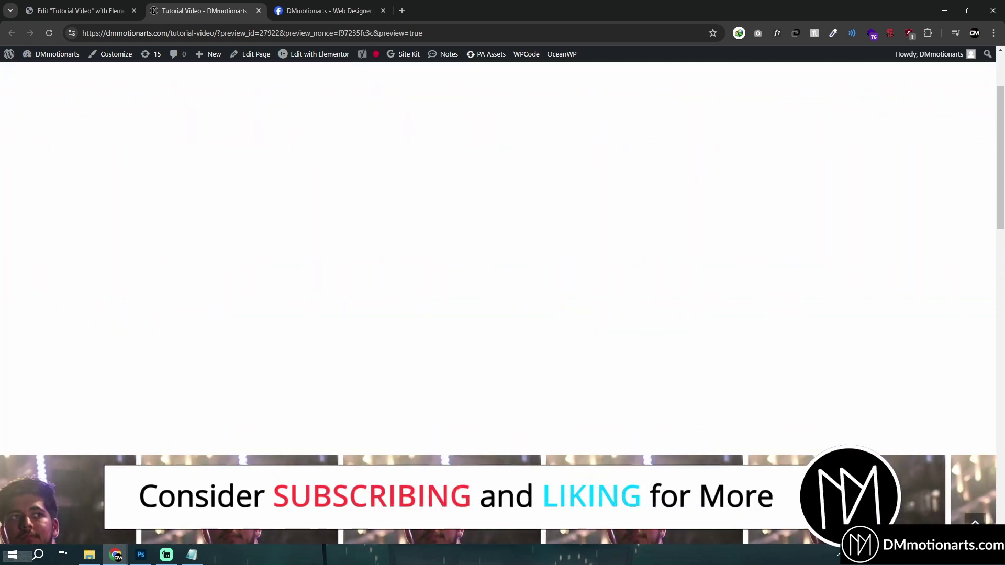
{"action": "scroll", "coordinate": [466, 453], "scroll_direction": "down", "scroll_amount": 8}
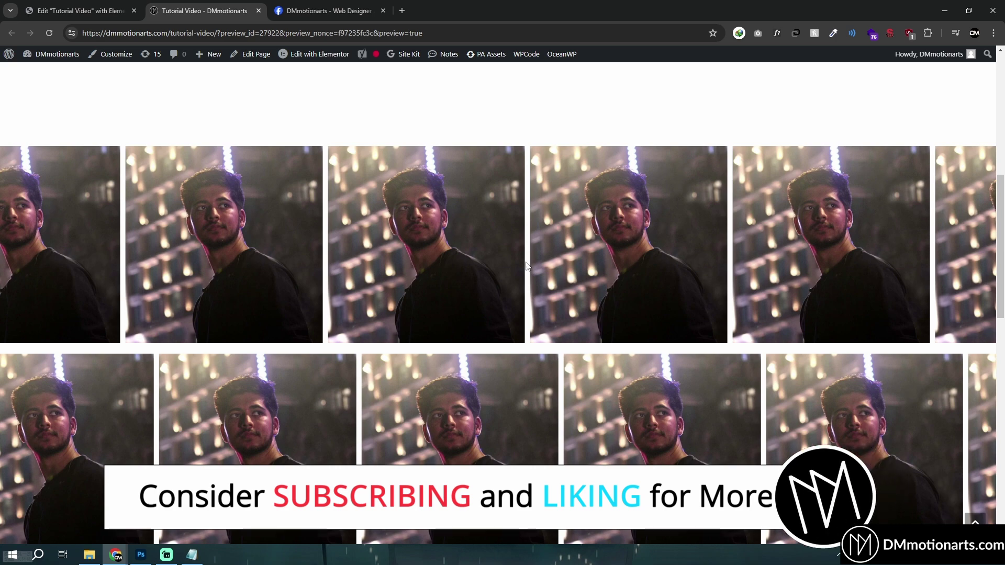
{"action": "left_click", "coordinate": [78, 9]}
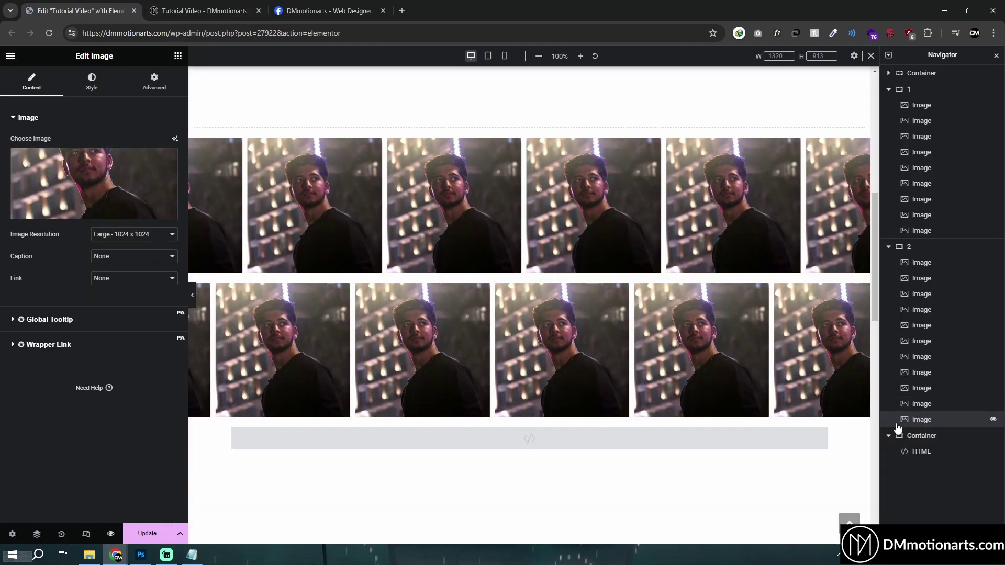
Step: Select the HTML widget and compare its code in Notepad with the page preview
{"action": "left_click", "coordinate": [920, 451]}
{"action": "left_click", "coordinate": [198, 559]}
{"action": "left_click", "coordinate": [539, 283]}
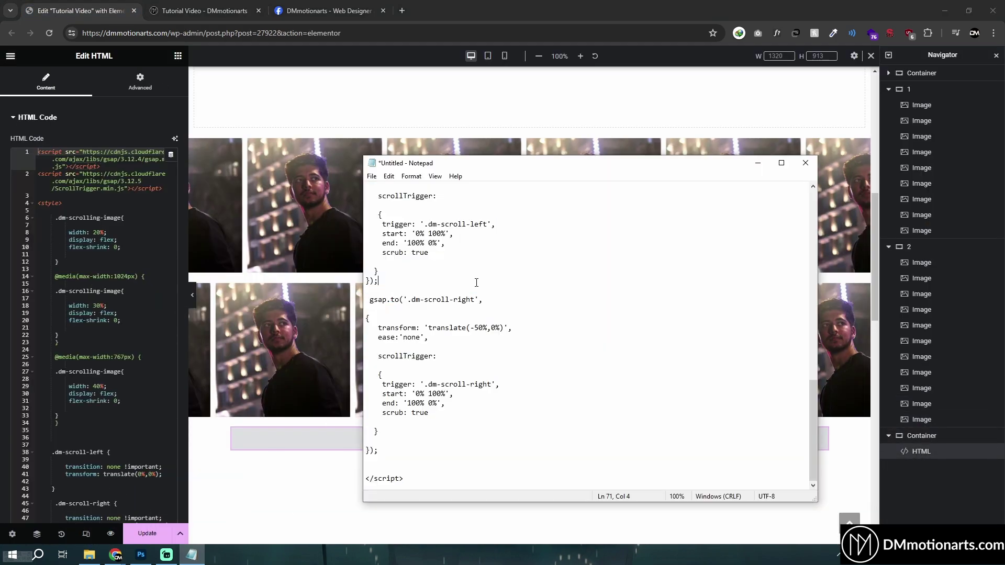
{"action": "scroll", "coordinate": [486, 347], "scroll_direction": "up", "scroll_amount": 15}
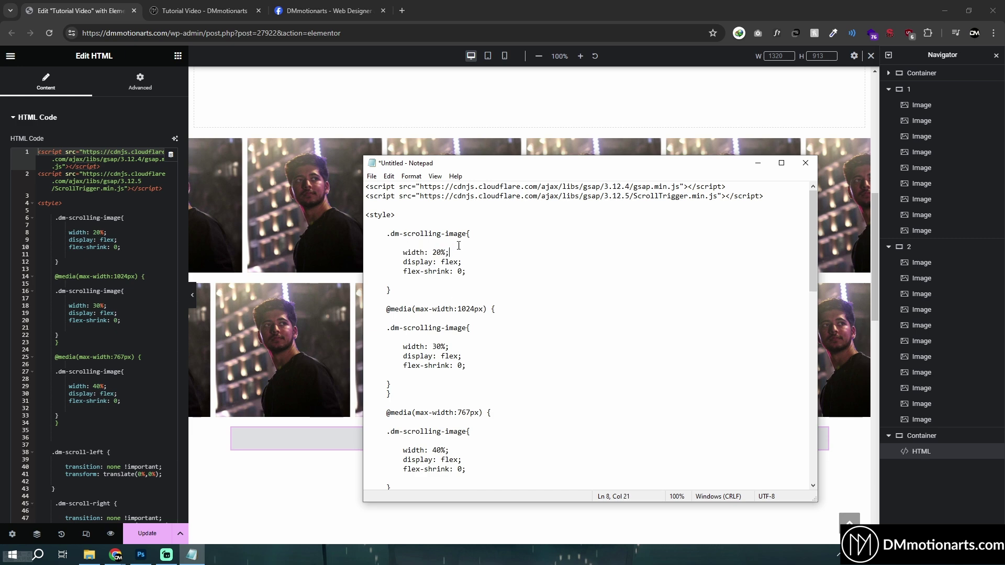
{"action": "left_click", "coordinate": [199, 10]}
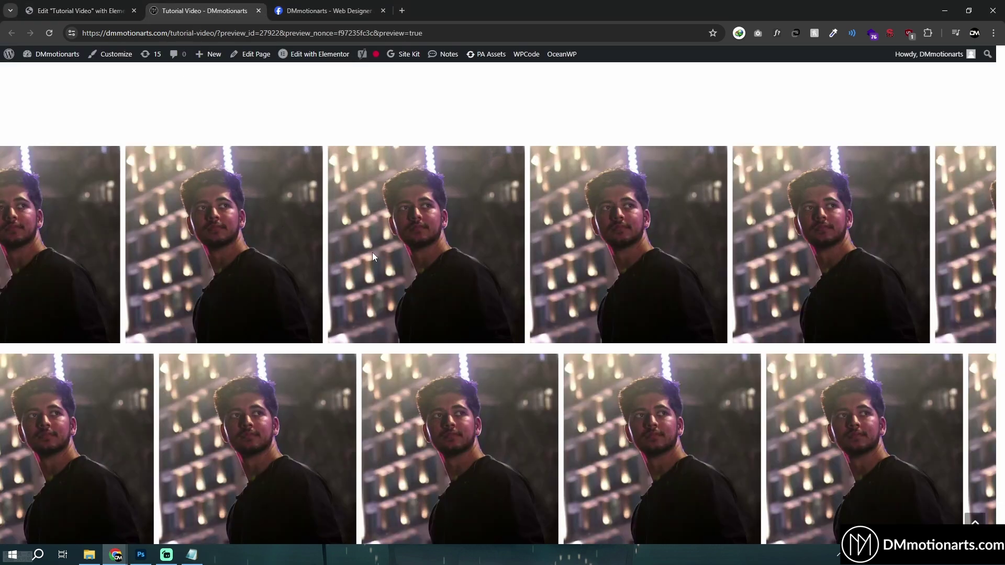
{"action": "scroll", "coordinate": [399, 259], "scroll_direction": "up", "scroll_amount": 2}
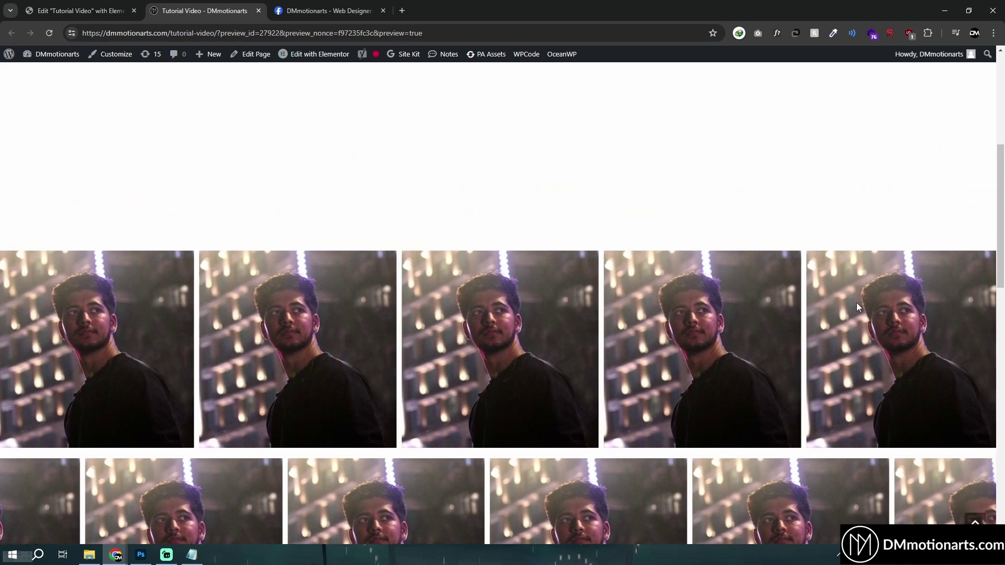
{"action": "key", "text": "alt+Tab"}
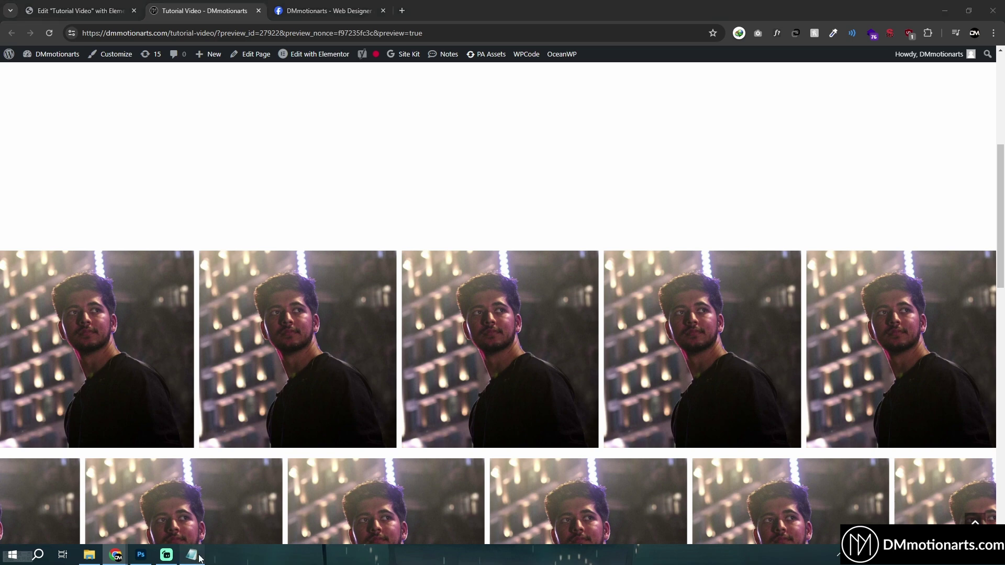
{"action": "key", "text": "alt+Tab"}
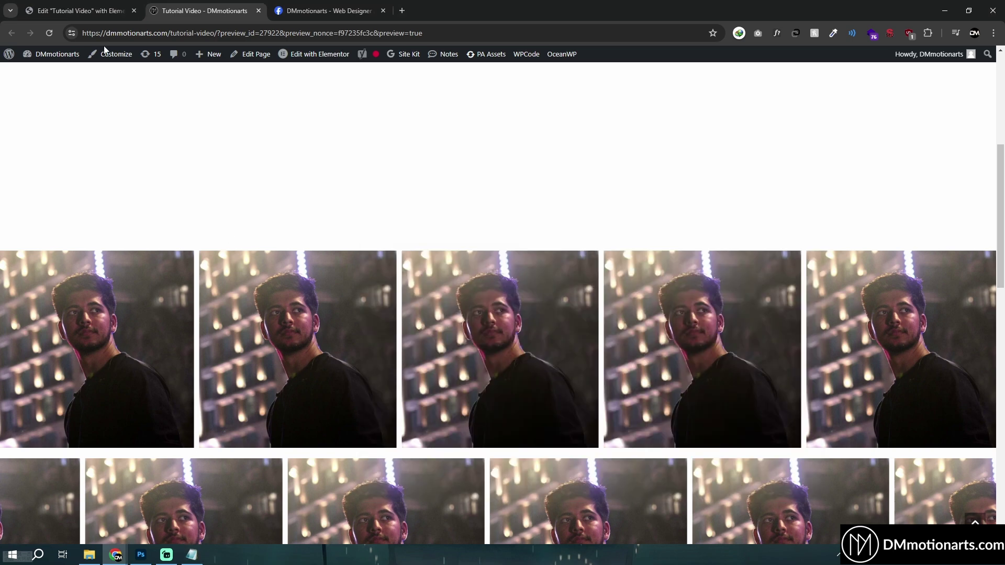
{"action": "left_click", "coordinate": [79, 10]}
Step: Change the HTML widget's .dm-scrolling-image width on line 8 from 20% to 25%
{"action": "left_click", "coordinate": [102, 232]}
{"action": "key", "text": "BackSpace"}
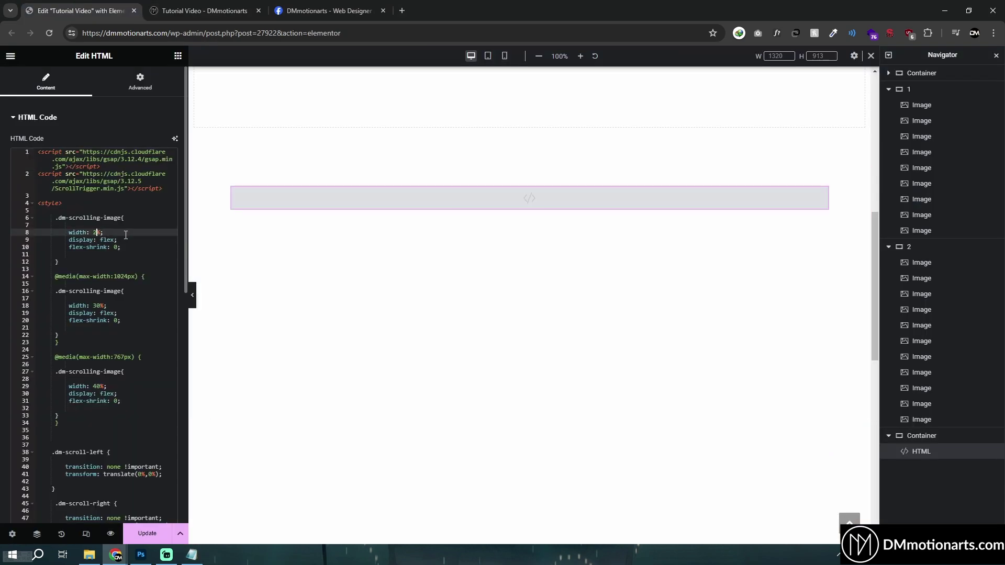
{"action": "type", "text": "5"}
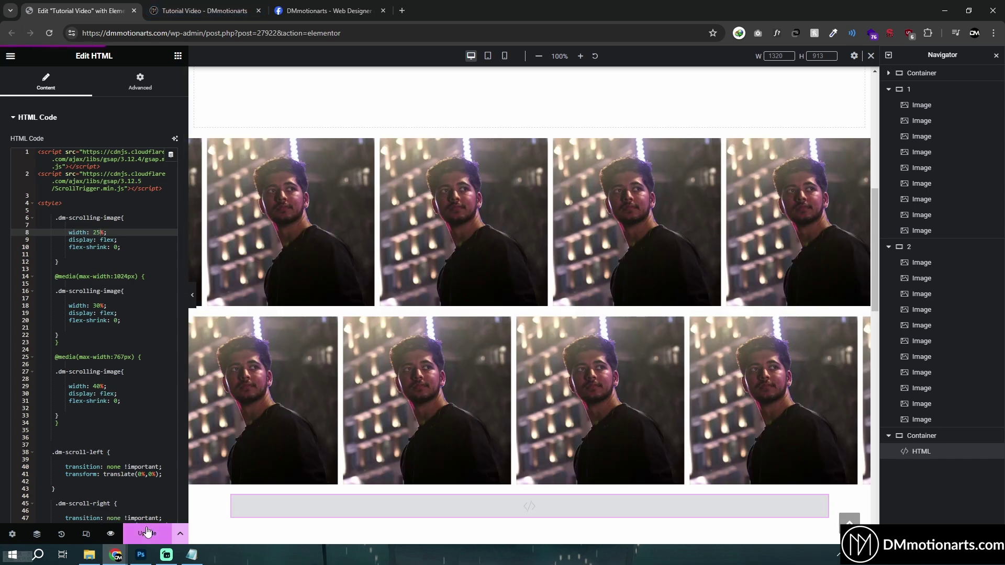
{"action": "left_click", "coordinate": [111, 533]}
{"action": "left_click", "coordinate": [78, 10]}
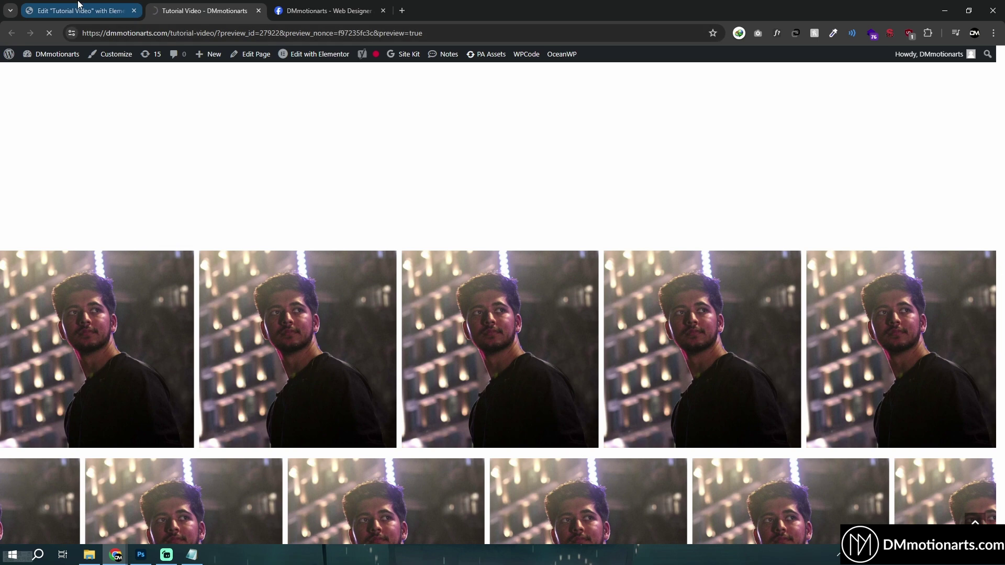
Step: Scroll the refreshed preview to check the rows, then bring the saved CSS in Notepad forward
{"action": "left_click", "coordinate": [213, 10]}
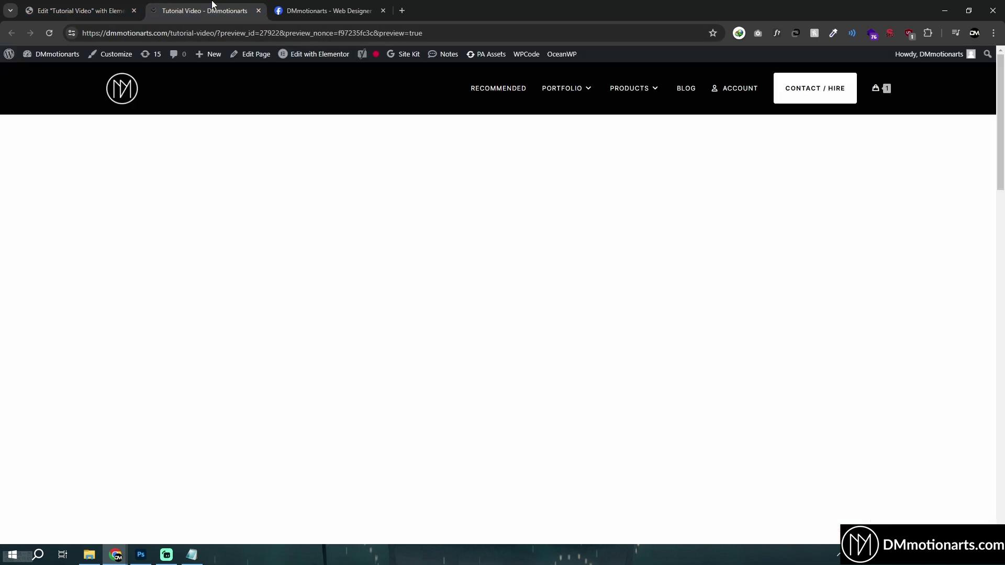
{"action": "scroll", "coordinate": [397, 200], "scroll_direction": "down", "scroll_amount": 5}
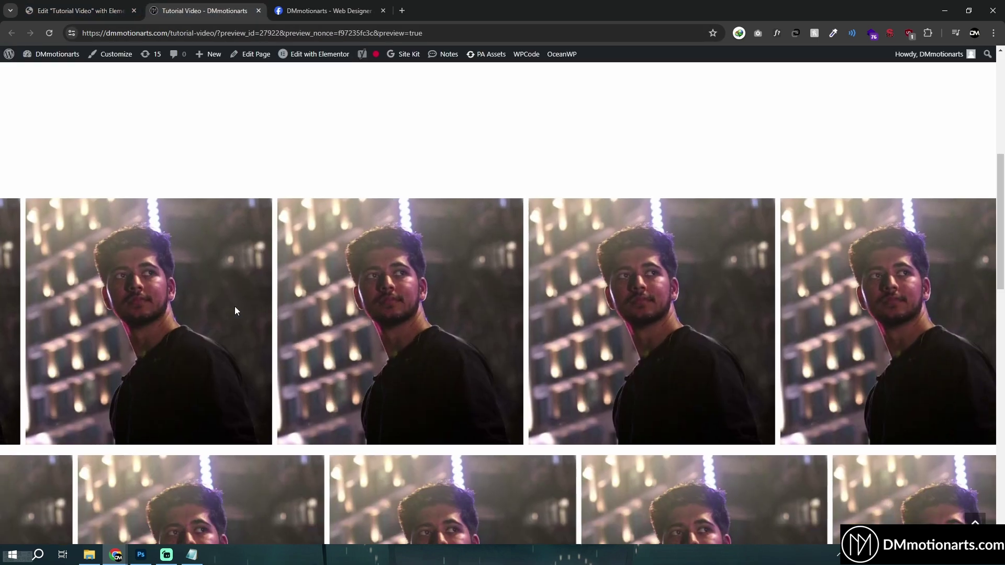
{"action": "scroll", "coordinate": [236, 311], "scroll_direction": "down", "scroll_amount": 4}
{"action": "scroll", "coordinate": [580, 357], "scroll_direction": "up", "scroll_amount": 3}
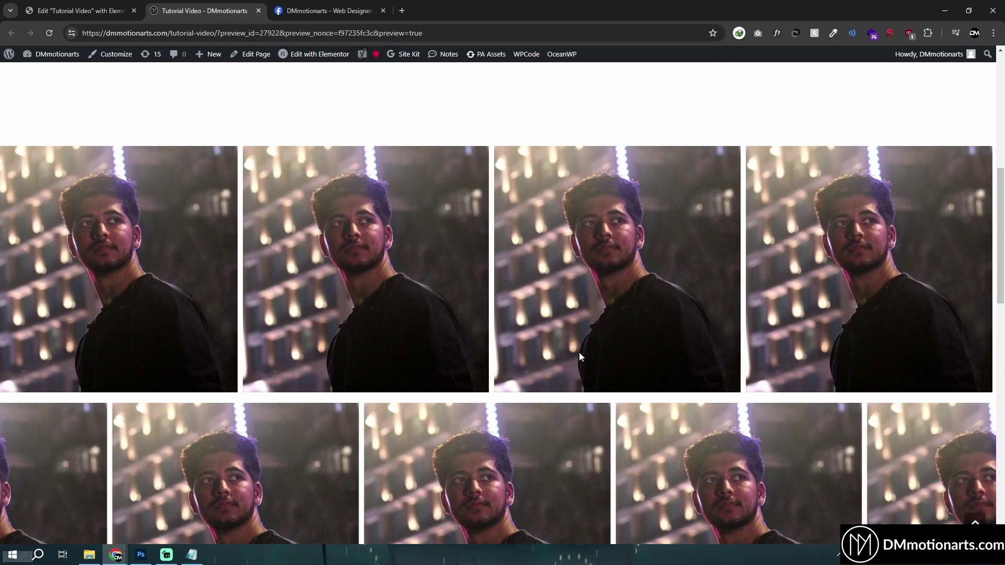
{"action": "scroll", "coordinate": [579, 356], "scroll_direction": "up", "scroll_amount": 2}
{"action": "left_click", "coordinate": [81, 11]}
{"action": "left_click", "coordinate": [192, 554]}
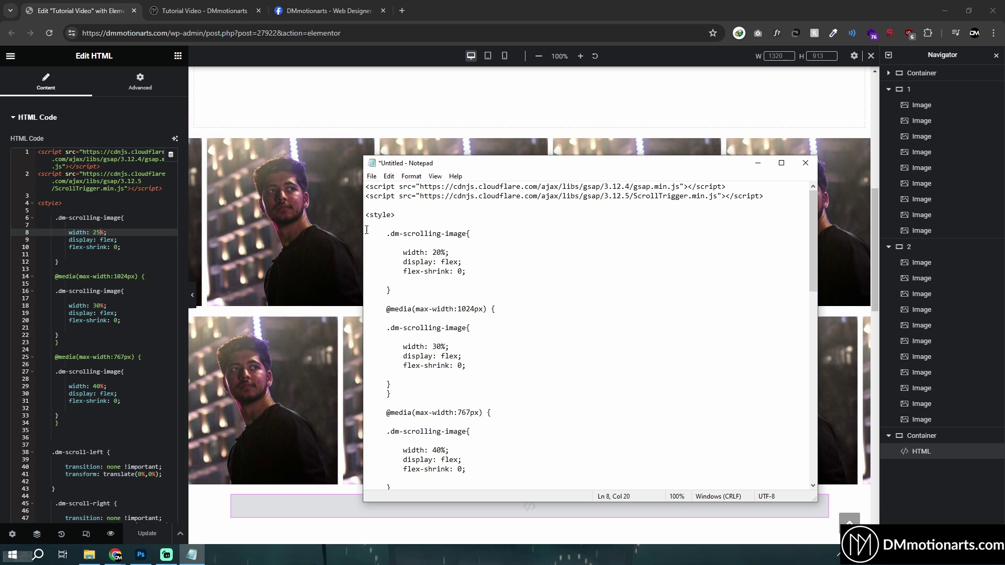
Step: Switch the editor to tablet width and mark the 1024px media query line in Notepad
{"action": "left_click", "coordinate": [90, 290]}
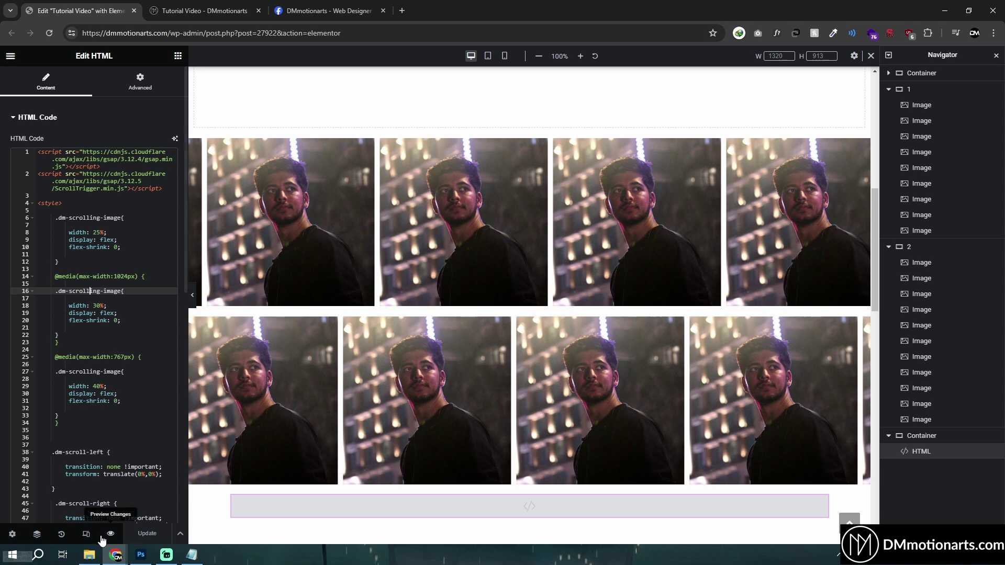
{"action": "left_click", "coordinate": [487, 55]}
{"action": "left_click", "coordinate": [191, 555]}
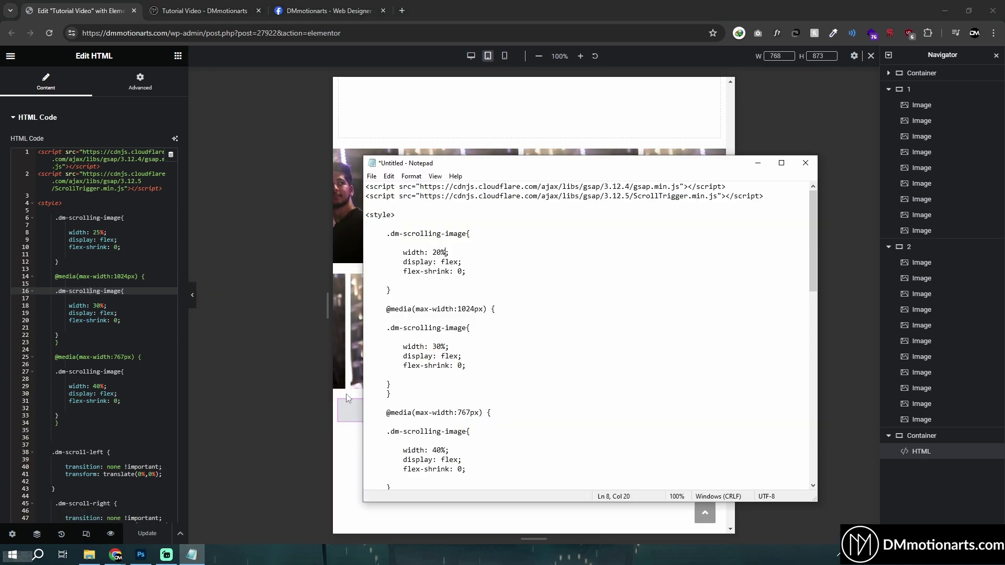
{"action": "scroll", "coordinate": [474, 248], "scroll_direction": "down", "scroll_amount": 2}
{"action": "left_click_drag", "start_coordinate": [380, 253], "coordinate": [498, 252]}
{"action": "left_click", "coordinate": [423, 252]}
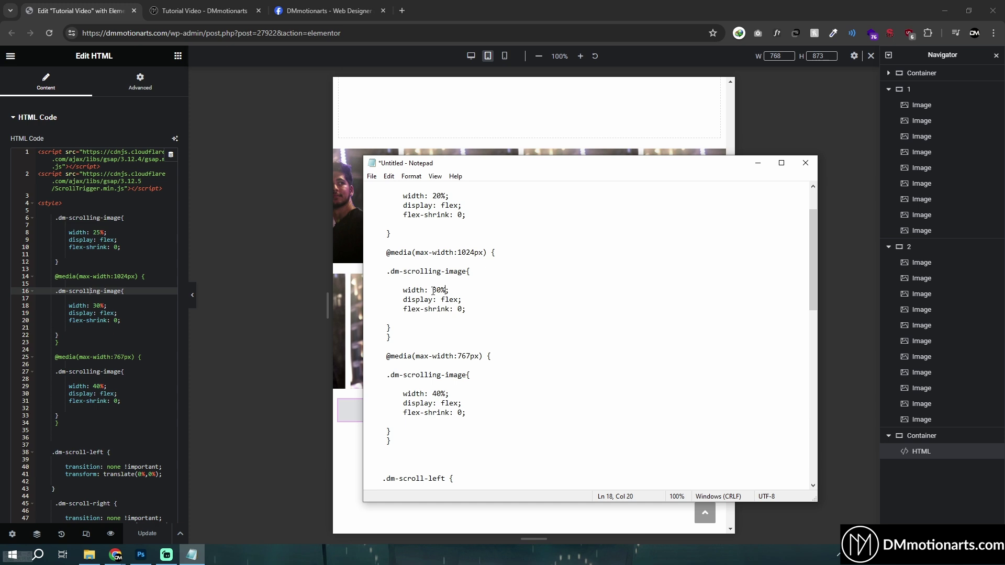
{"action": "left_click_drag", "start_coordinate": [387, 253], "coordinate": [457, 322]}
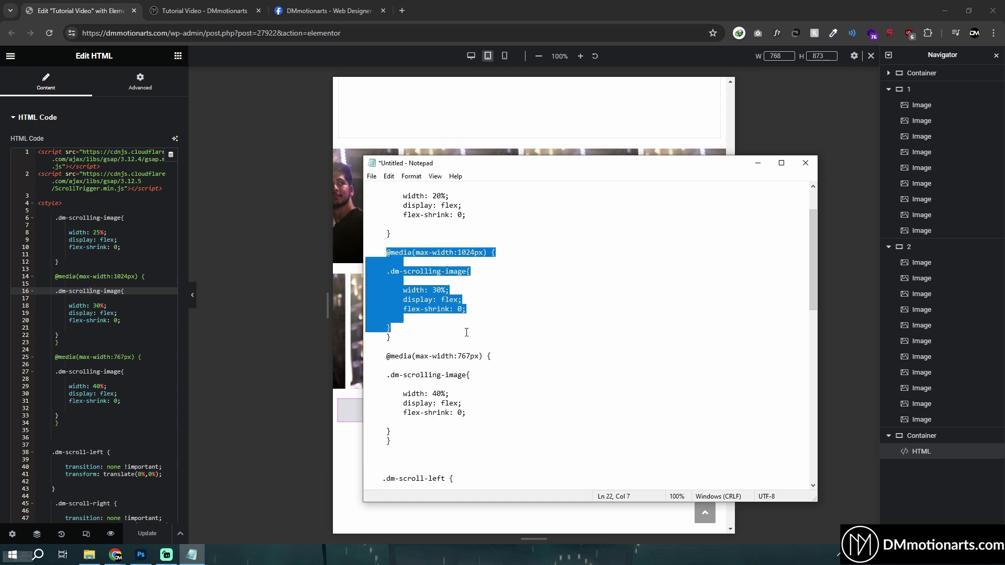
{"action": "left_click", "coordinate": [467, 332]}
{"action": "scroll", "coordinate": [435, 319], "scroll_direction": "down", "scroll_amount": 1}
{"action": "left_click_drag", "start_coordinate": [384, 328], "coordinate": [511, 425]}
{"action": "left_click", "coordinate": [458, 366]}
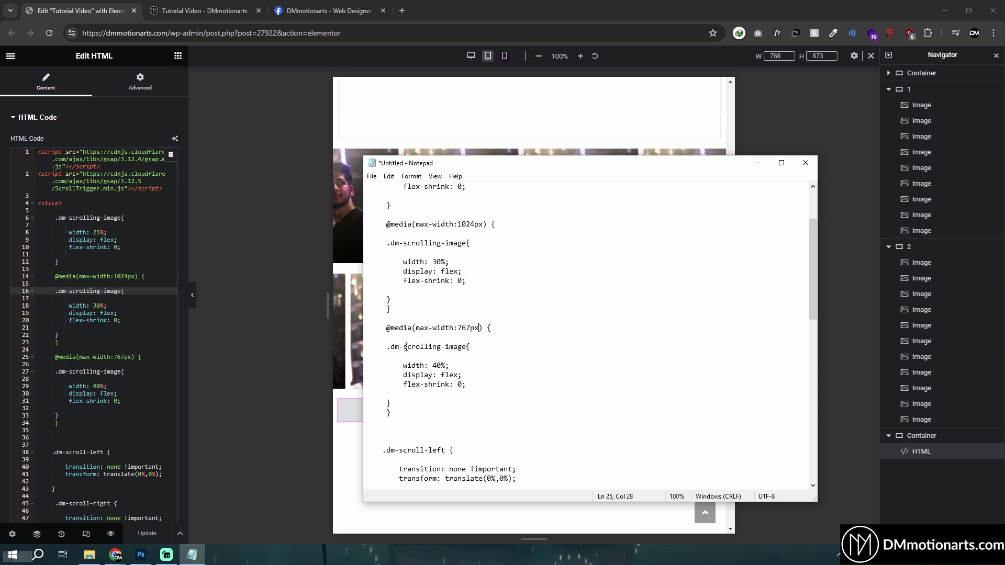
{"action": "left_click_drag", "start_coordinate": [387, 326], "coordinate": [392, 413]}
{"action": "left_click", "coordinate": [392, 413]}
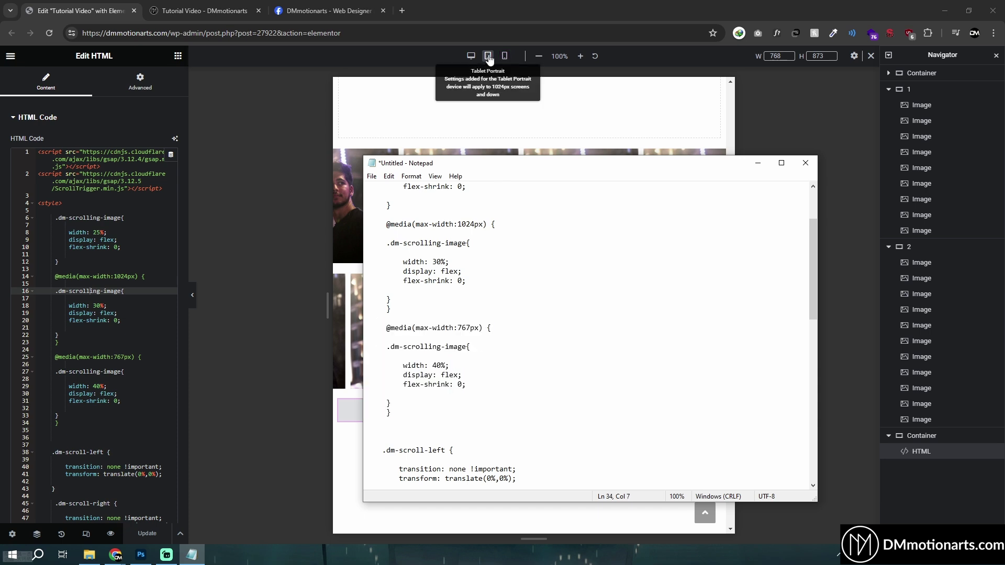
{"action": "left_click_drag", "start_coordinate": [378, 224], "coordinate": [536, 308]}
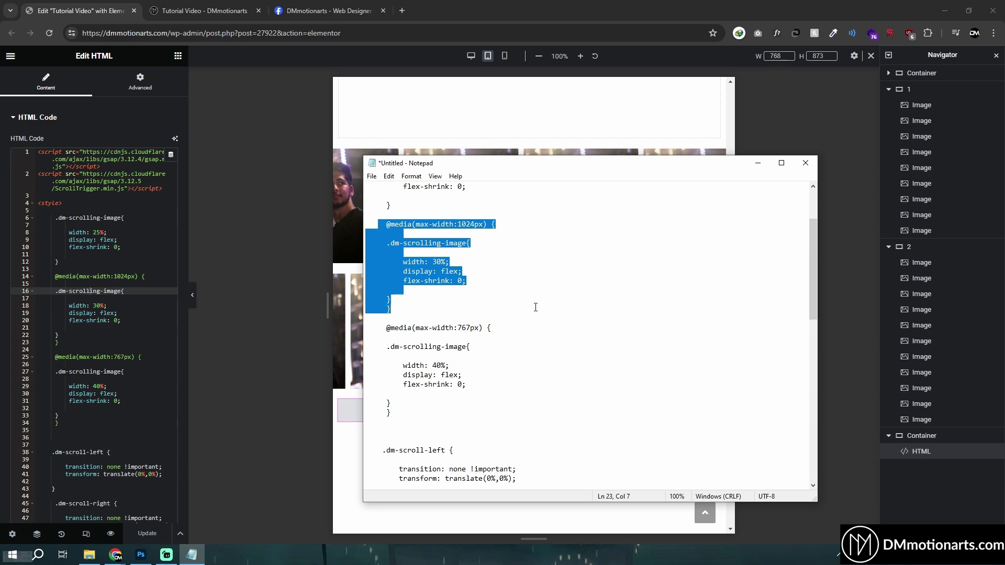
{"action": "left_click", "coordinate": [525, 305]}
{"action": "left_click", "coordinate": [111, 296]}
{"action": "scroll", "coordinate": [112, 296], "scroll_direction": "down", "scroll_amount": 5}
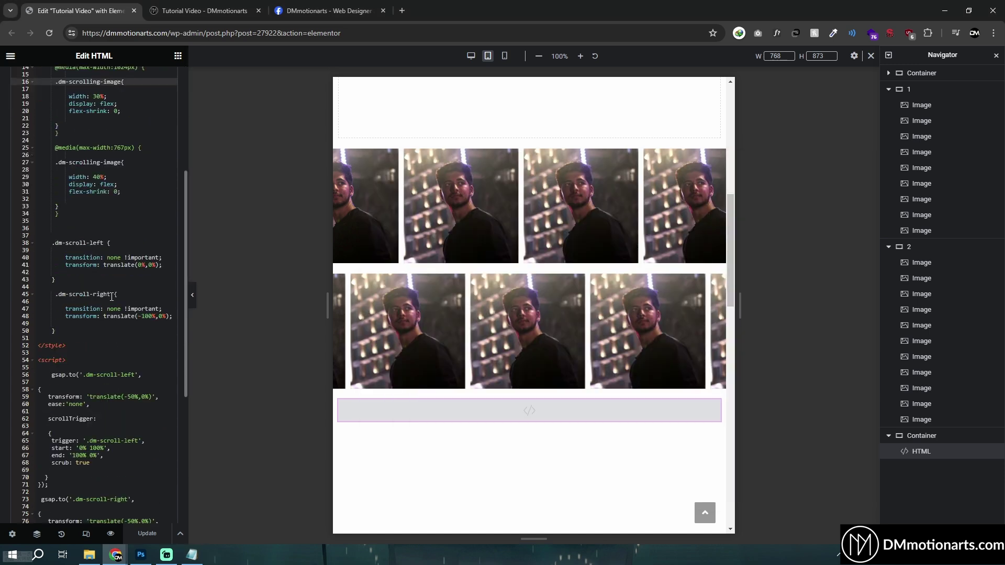
{"action": "scroll", "coordinate": [112, 296], "scroll_direction": "down", "scroll_amount": 4}
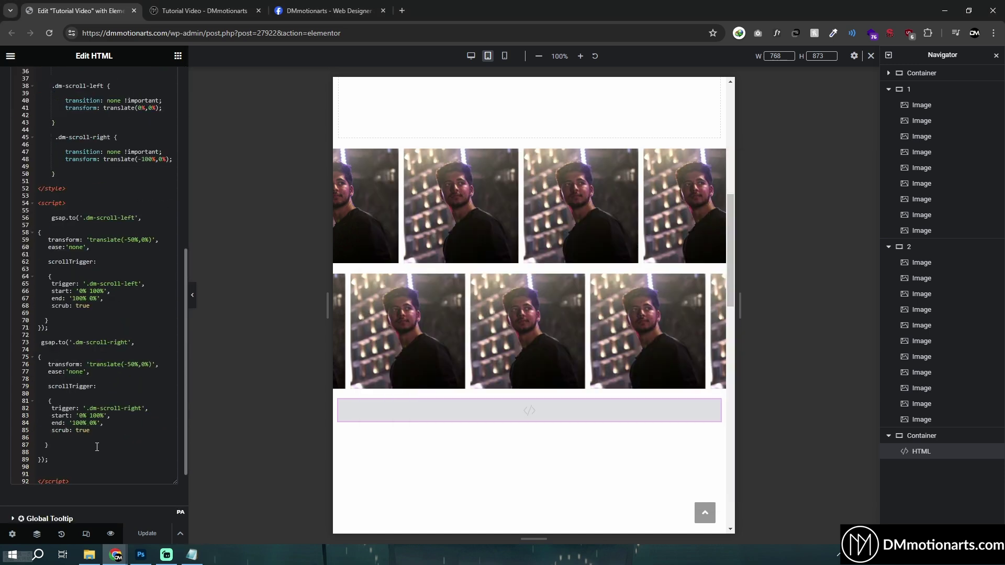
{"action": "scroll", "coordinate": [96, 432], "scroll_direction": "up", "scroll_amount": 8}
{"action": "left_click_drag", "start_coordinate": [81, 199], "coordinate": [45, 152]}
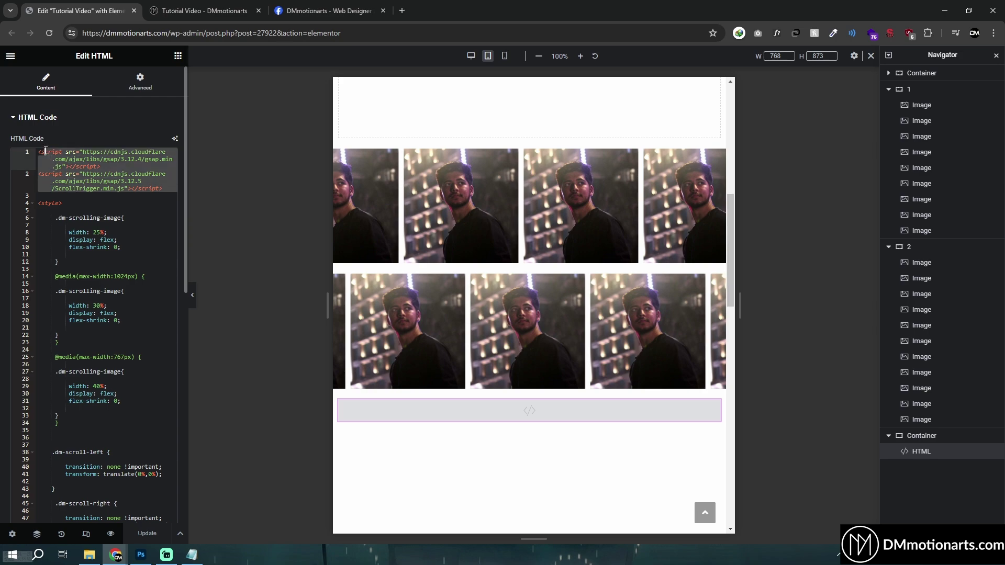
{"action": "left_click", "coordinate": [59, 185]}
{"action": "scroll", "coordinate": [107, 260], "scroll_direction": "down", "scroll_amount": 10}
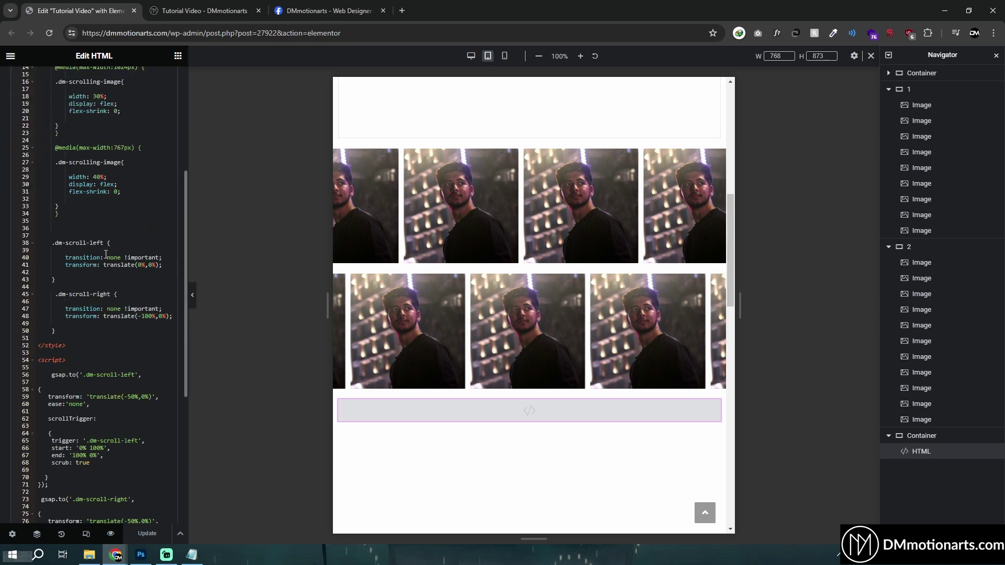
{"action": "left_click", "coordinate": [205, 11]}
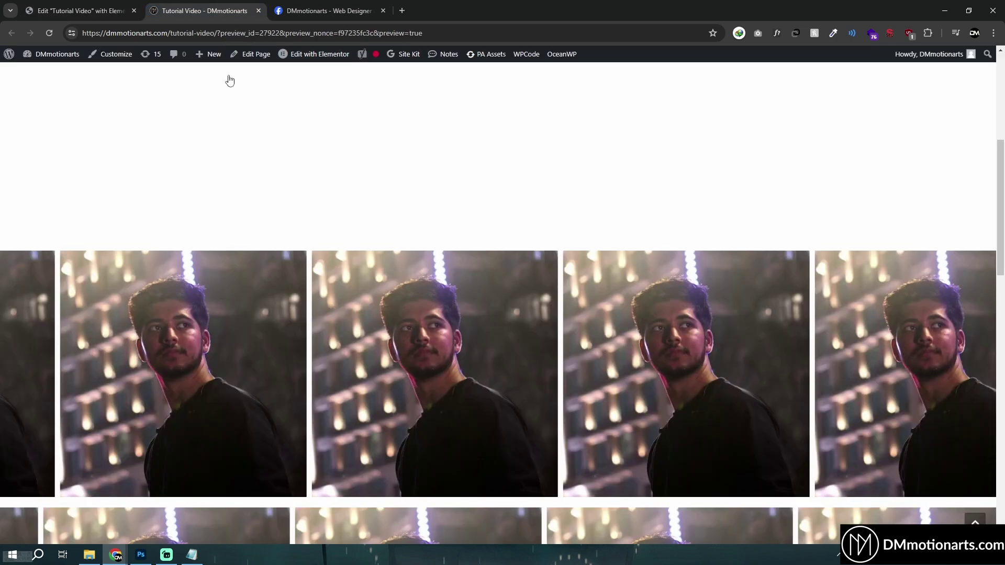
{"action": "scroll", "coordinate": [397, 271], "scroll_direction": "down", "scroll_amount": 5}
{"action": "scroll", "coordinate": [297, 203], "scroll_direction": "up", "scroll_amount": 3}
{"action": "left_click", "coordinate": [82, 11]}
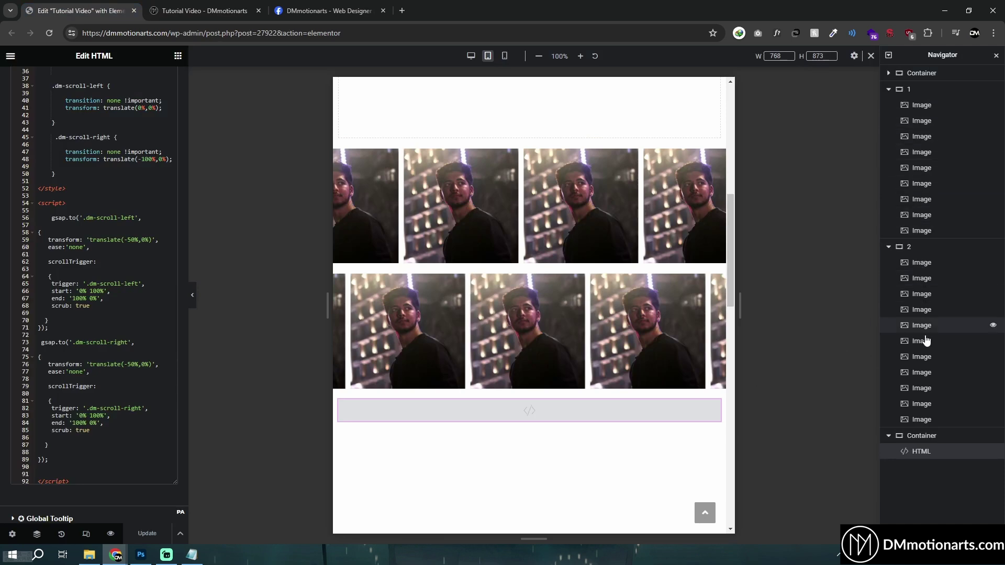
{"action": "left_click", "coordinate": [204, 11]}
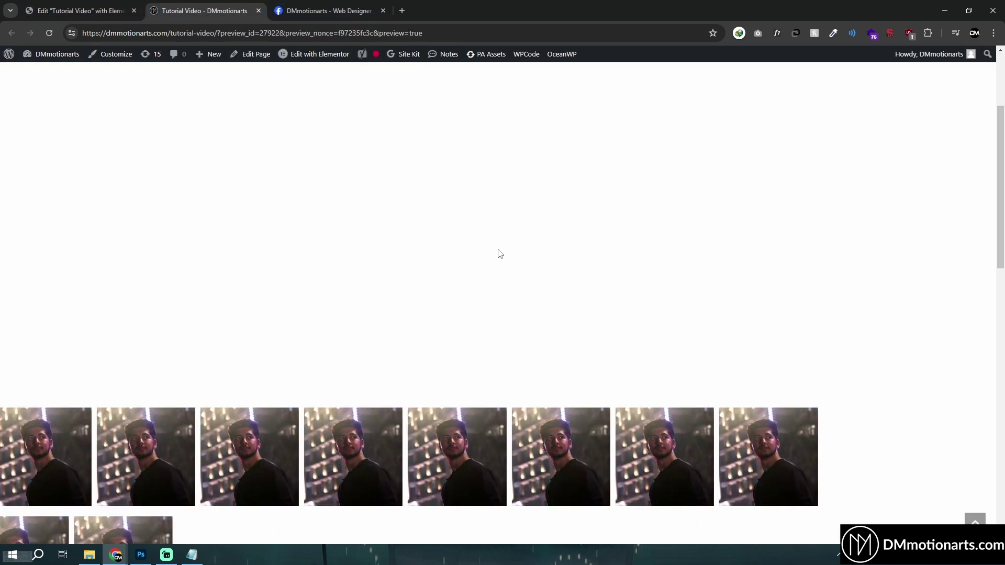
{"action": "right_click", "coordinate": [500, 254]}
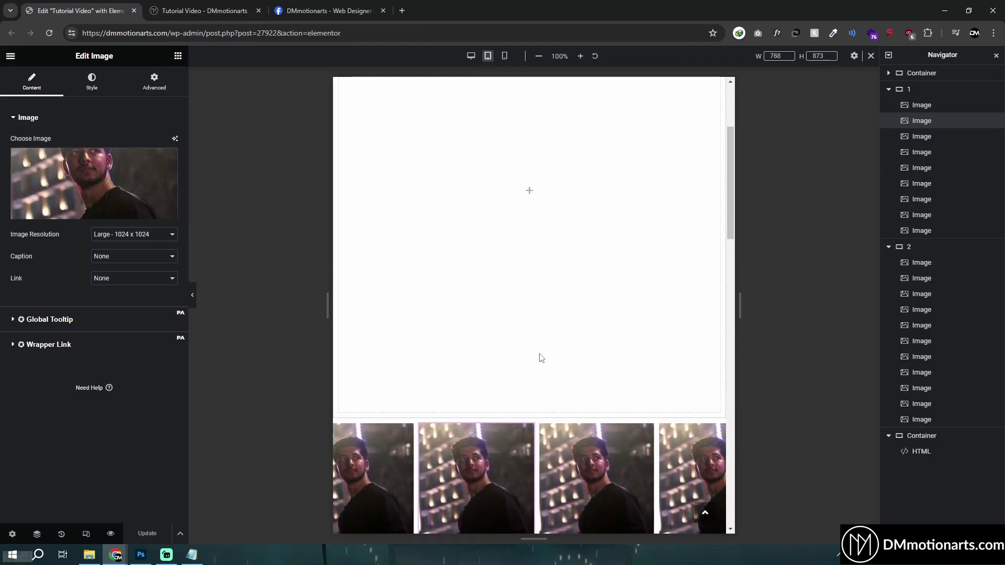
Step: Collapse both image rows in the Navigator and expand the top container
{"action": "left_click", "coordinate": [889, 89]}
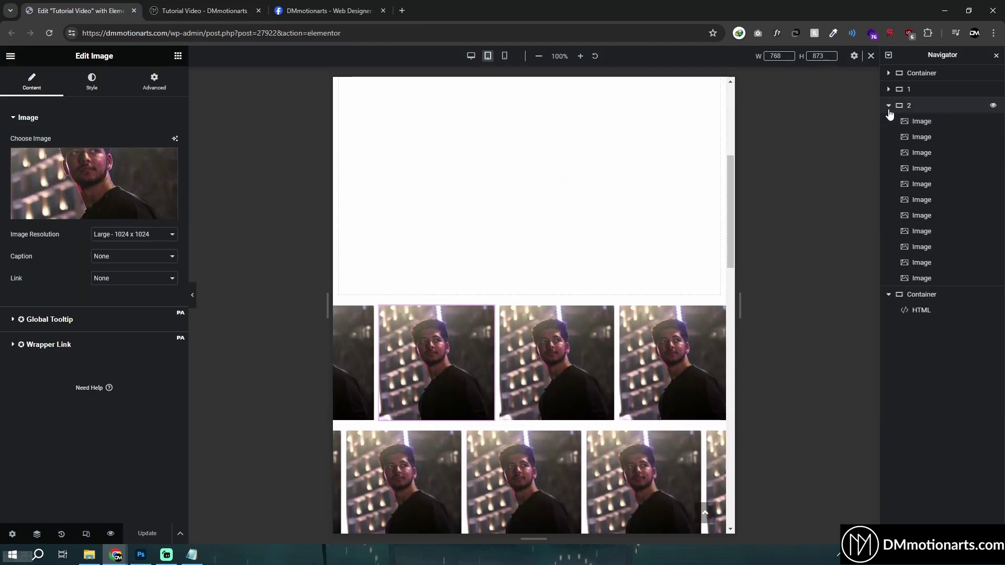
{"action": "left_click", "coordinate": [888, 105]}
{"action": "left_click", "coordinate": [910, 107]}
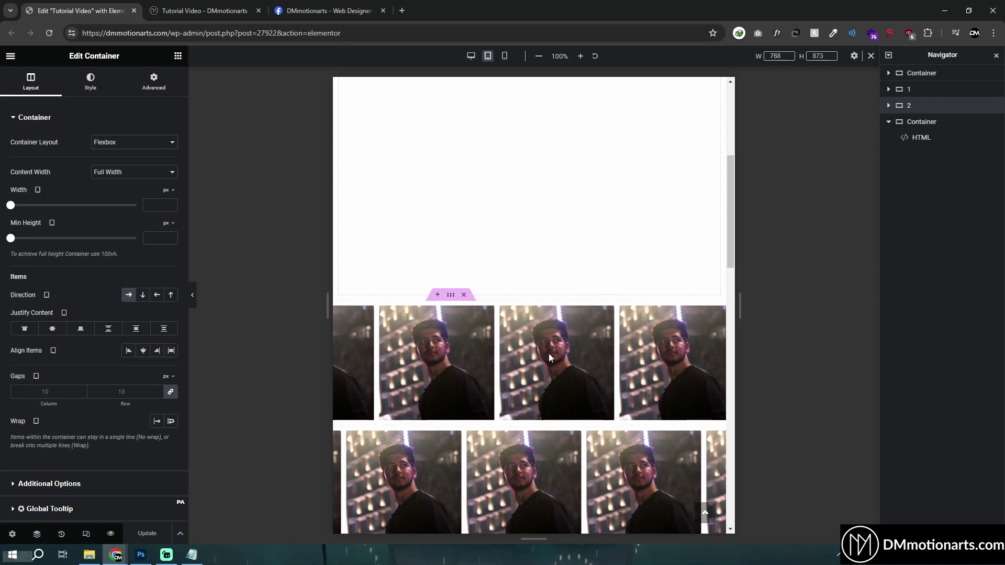
{"action": "scroll", "coordinate": [495, 265], "scroll_direction": "up", "scroll_amount": 6}
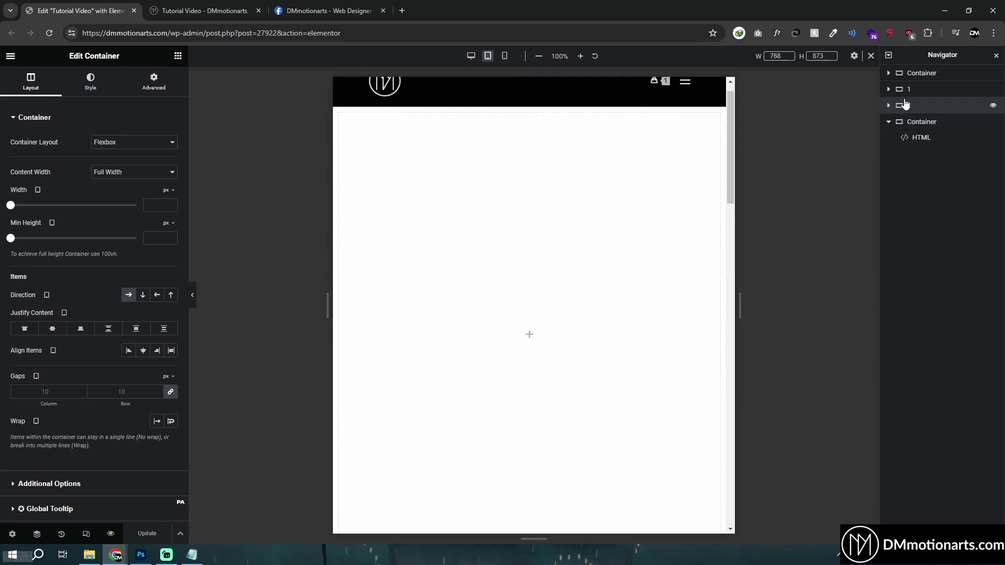
{"action": "left_click", "coordinate": [889, 74]}
{"action": "left_click", "coordinate": [902, 105]}
{"action": "right_click", "coordinate": [902, 105]}
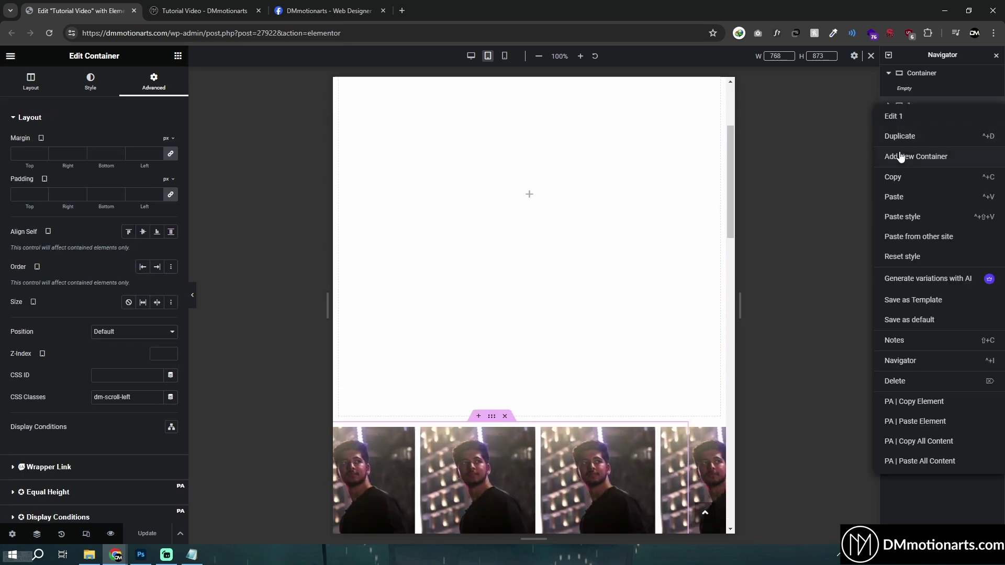
{"action": "left_click", "coordinate": [897, 176]}
{"action": "right_click", "coordinate": [911, 154]}
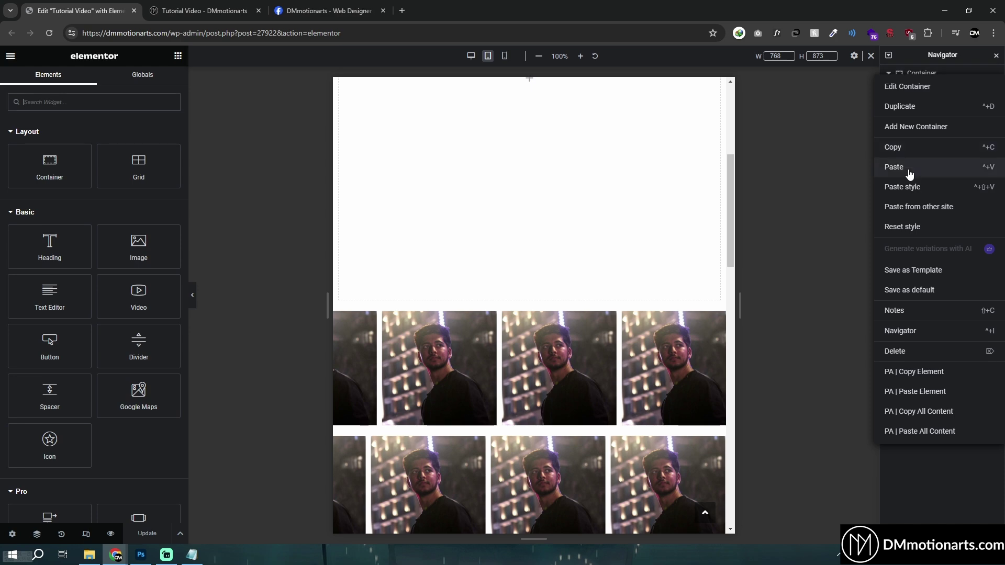
{"action": "left_click", "coordinate": [920, 86]}
Step: Copy image row 2 into the top container, then delete the pasted duplicate
{"action": "right_click", "coordinate": [898, 122]}
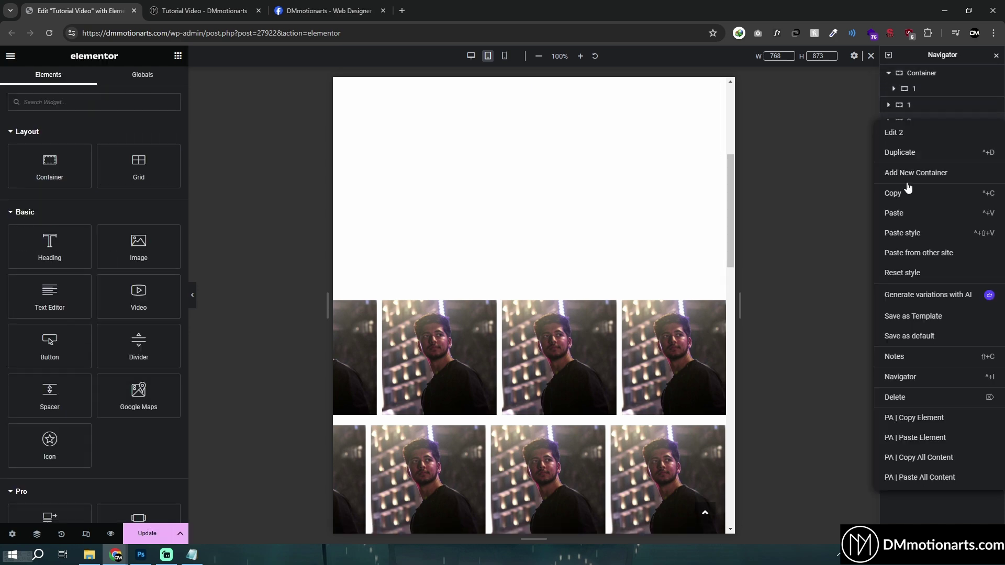
{"action": "left_click", "coordinate": [902, 195]}
{"action": "right_click", "coordinate": [915, 84]}
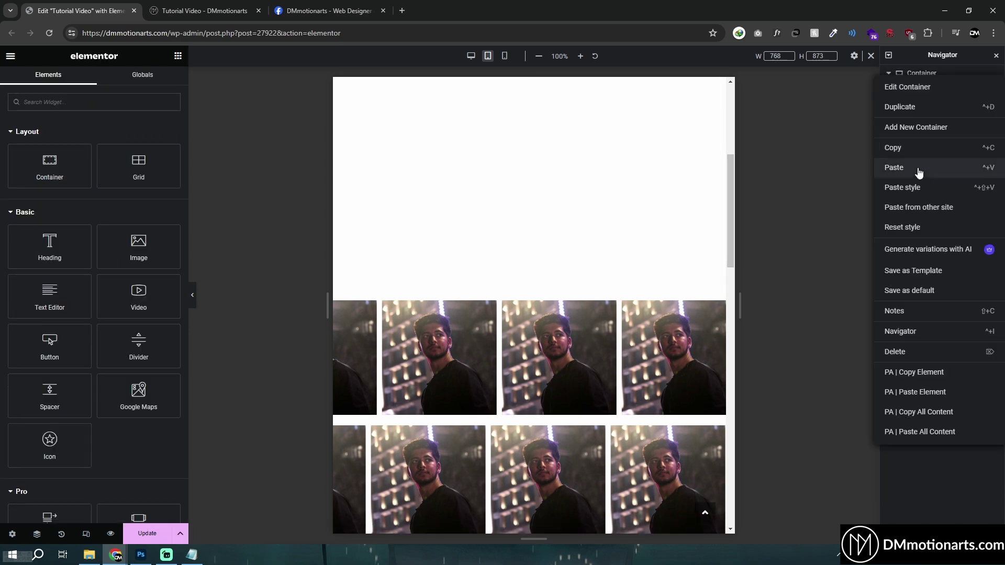
{"action": "left_click", "coordinate": [918, 169]}
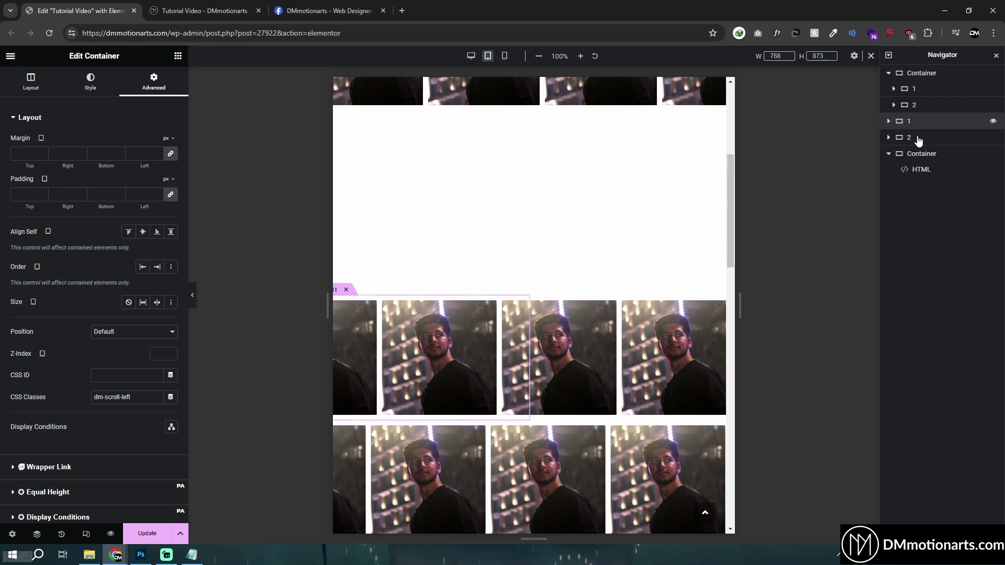
{"action": "left_click", "coordinate": [907, 119]}
{"action": "key", "text": "Delete"}
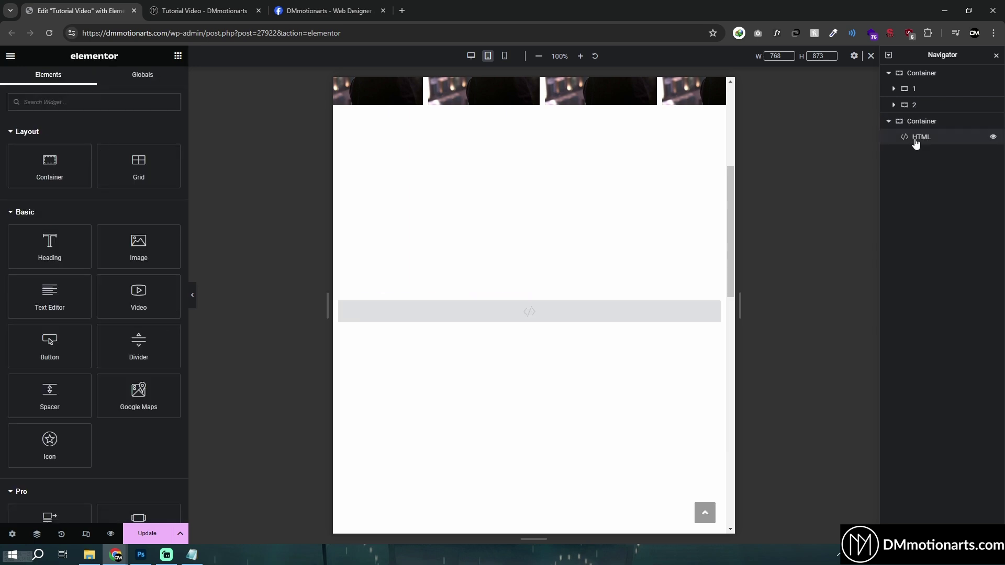
Step: Move the HTML widget below row 2 in the rows' container and delete the empty container
{"action": "left_click", "coordinate": [915, 143]}
{"action": "left_click_drag", "start_coordinate": [916, 143], "coordinate": [922, 118]}
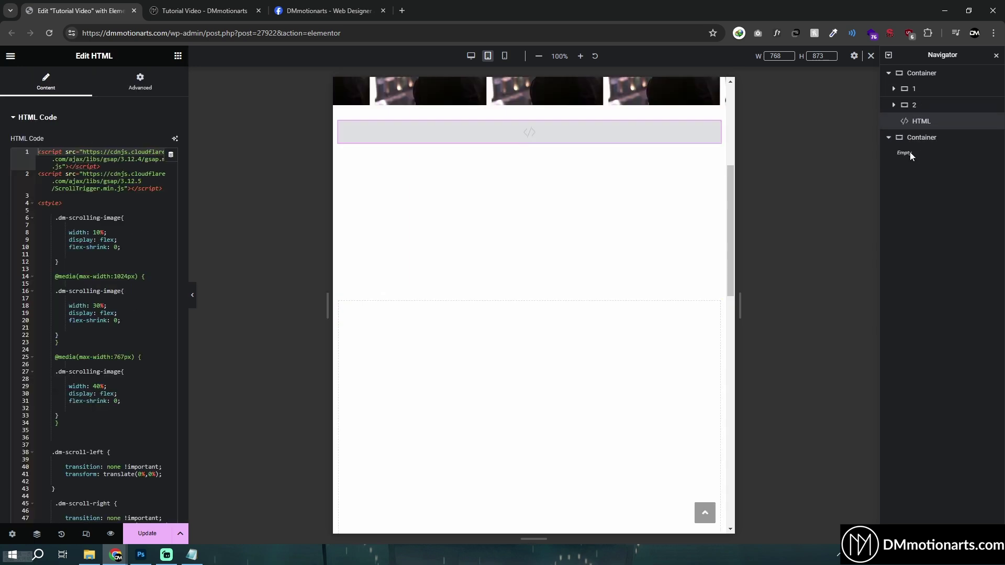
{"action": "left_click", "coordinate": [911, 138]}
{"action": "key", "text": "Delete"}
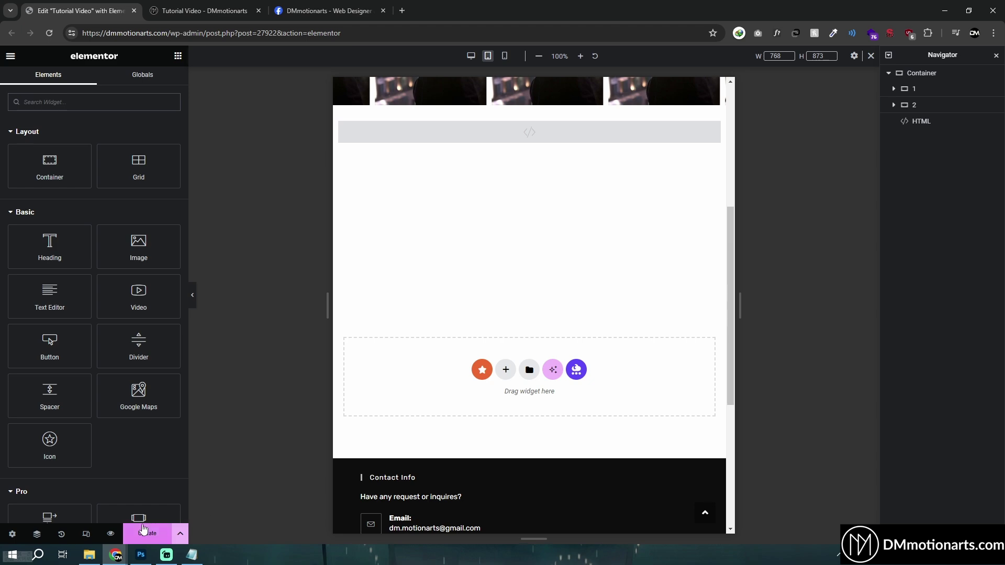
Step: Set the scrolling image width on line 8 of the HTML code to 20%
{"action": "left_click", "coordinate": [454, 406]}
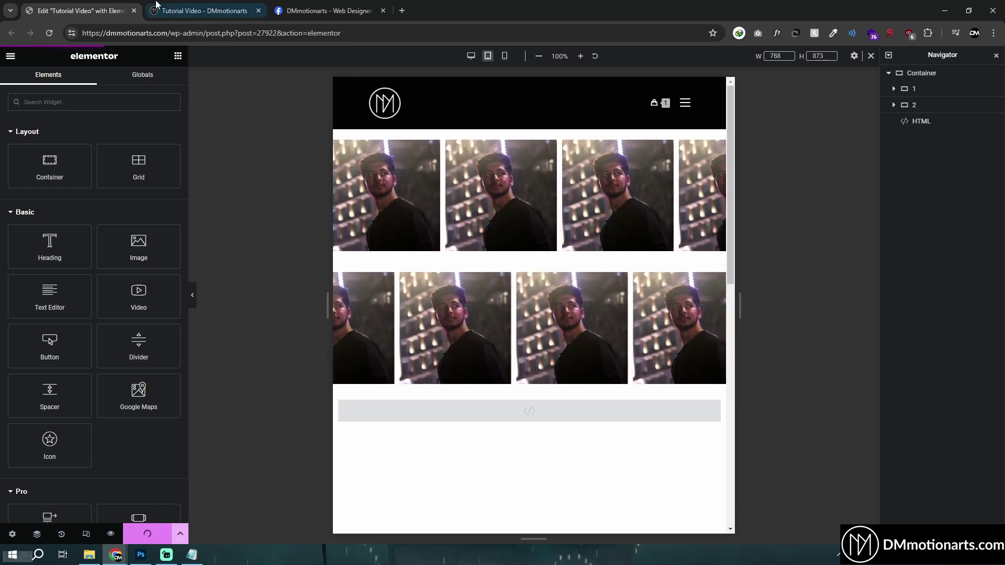
{"action": "key", "text": "BackSpace"}
{"action": "type", "text": "20%;"}
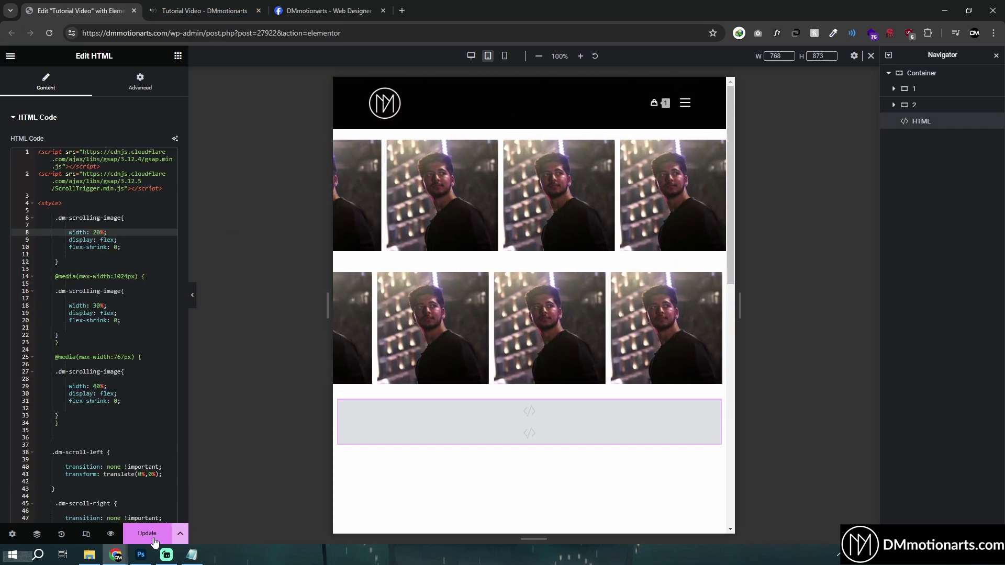
Step: Test both moving rows in Chrome DevTools' responsive view at 1112 px
{"action": "right_click", "coordinate": [576, 313]}
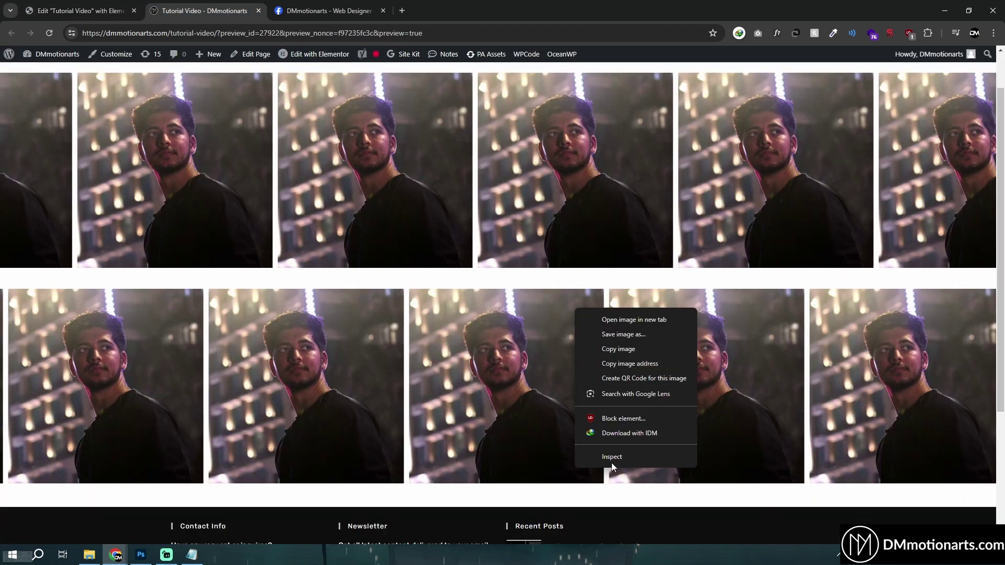
{"action": "left_click", "coordinate": [612, 460]}
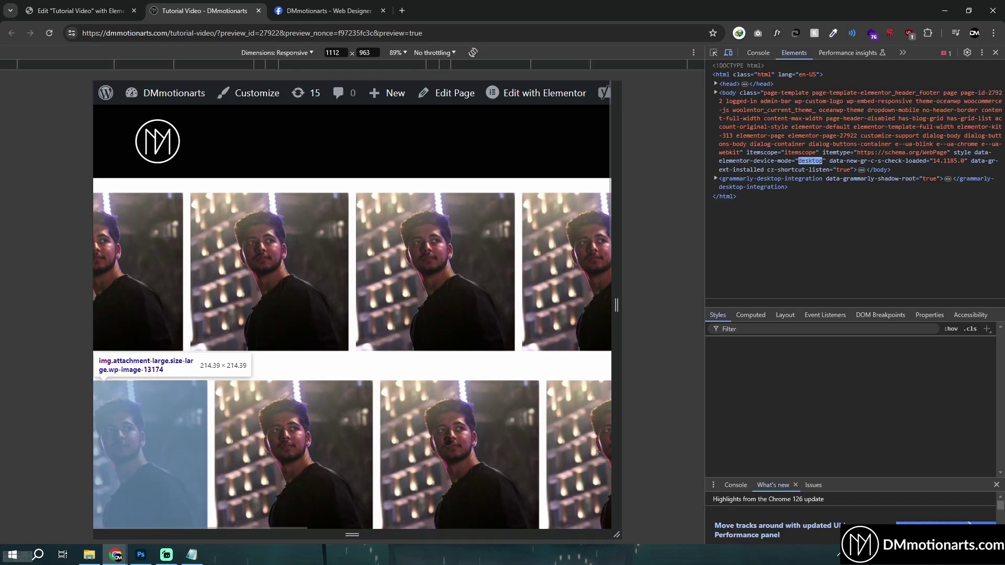
{"action": "left_click_drag", "start_coordinate": [398, 340], "coordinate": [161, 330]}
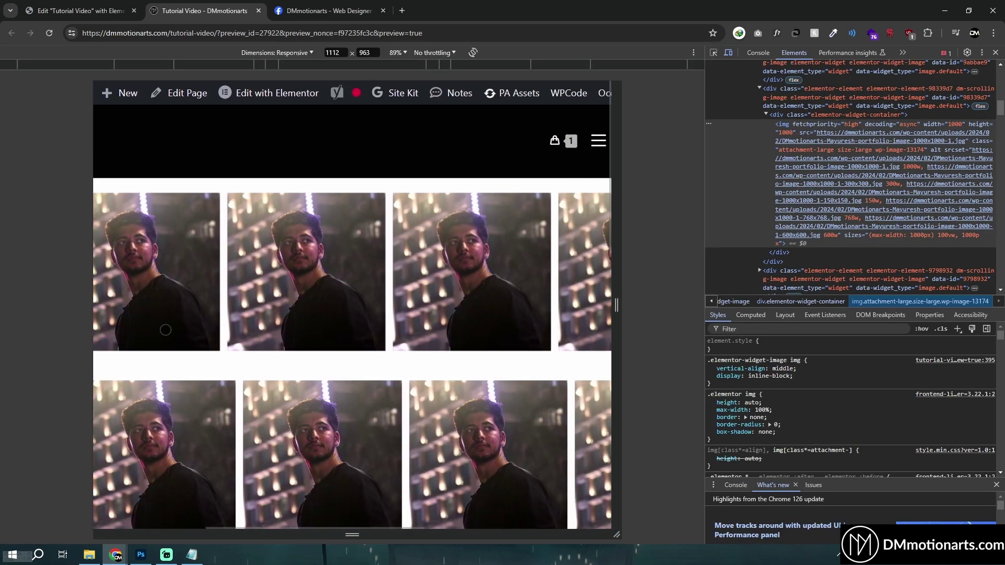
{"action": "left_click_drag", "start_coordinate": [155, 151], "coordinate": [493, 370]}
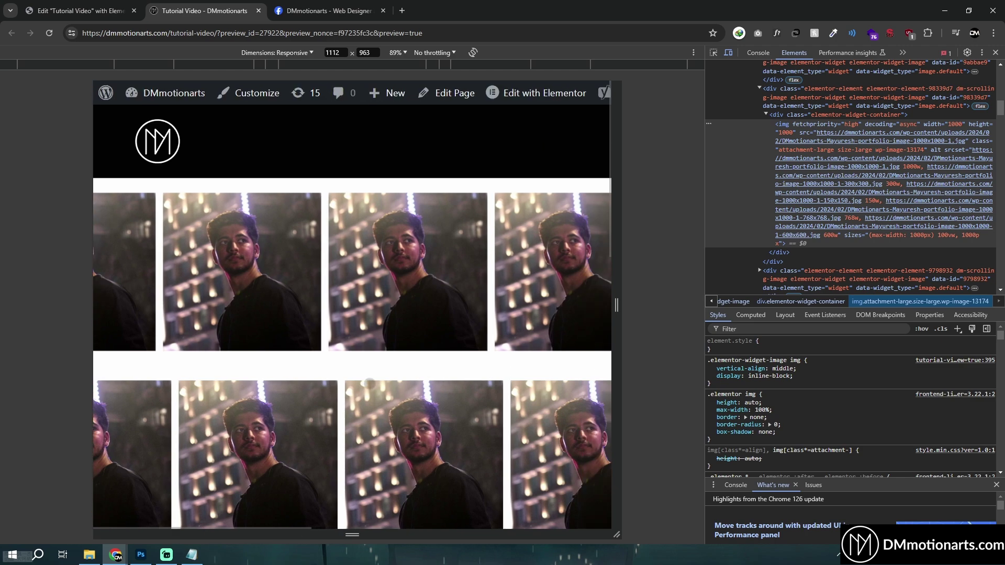
{"action": "scroll", "coordinate": [380, 390], "scroll_direction": "down", "scroll_amount": 3}
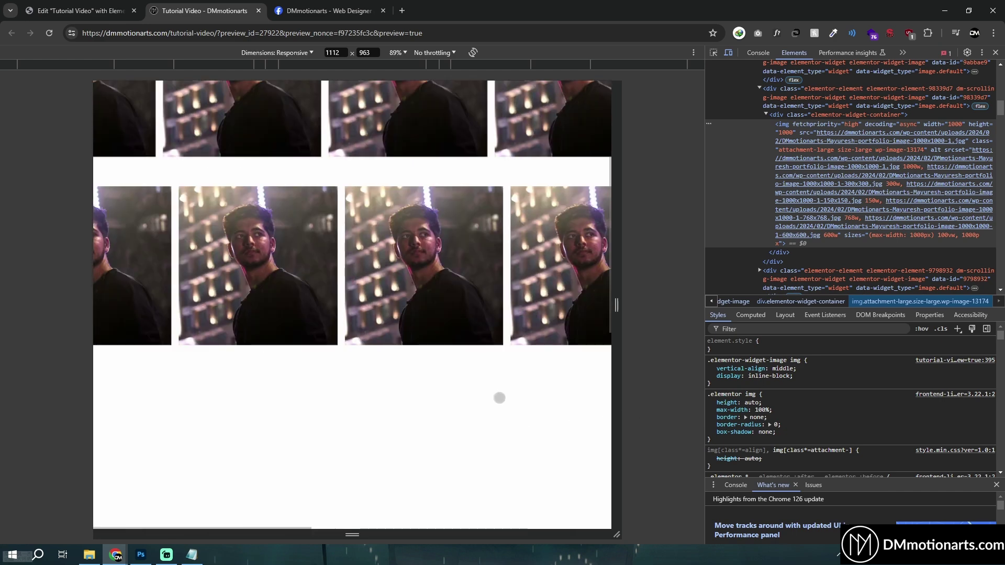
{"action": "left_click_drag", "start_coordinate": [309, 206], "coordinate": [512, 190]}
{"action": "left_click", "coordinate": [96, 5]}
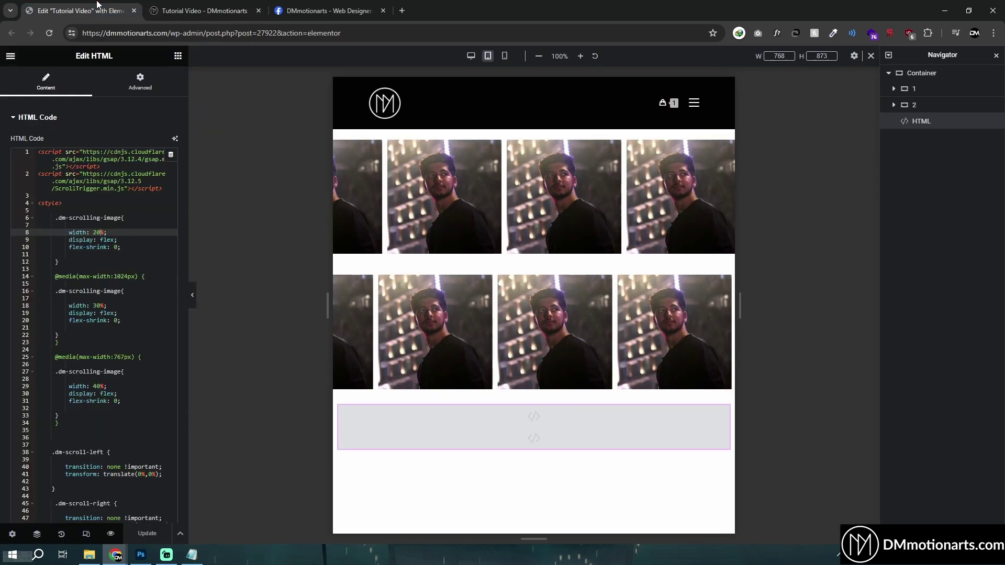
Step: Set the outer container's Overflow to Hidden, then switch to the page preview tab
{"action": "left_click", "coordinate": [921, 75]}
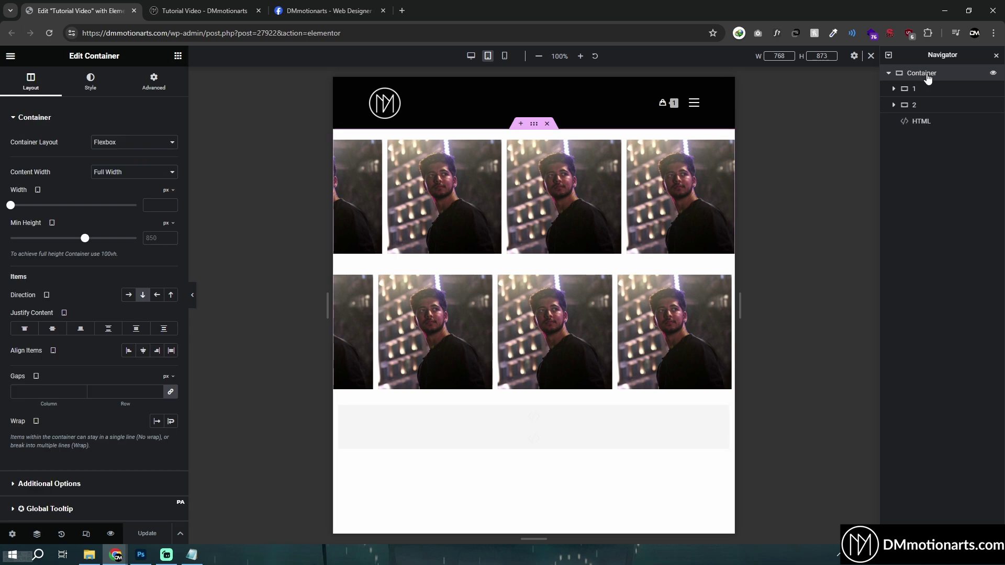
{"action": "left_click", "coordinate": [36, 484]}
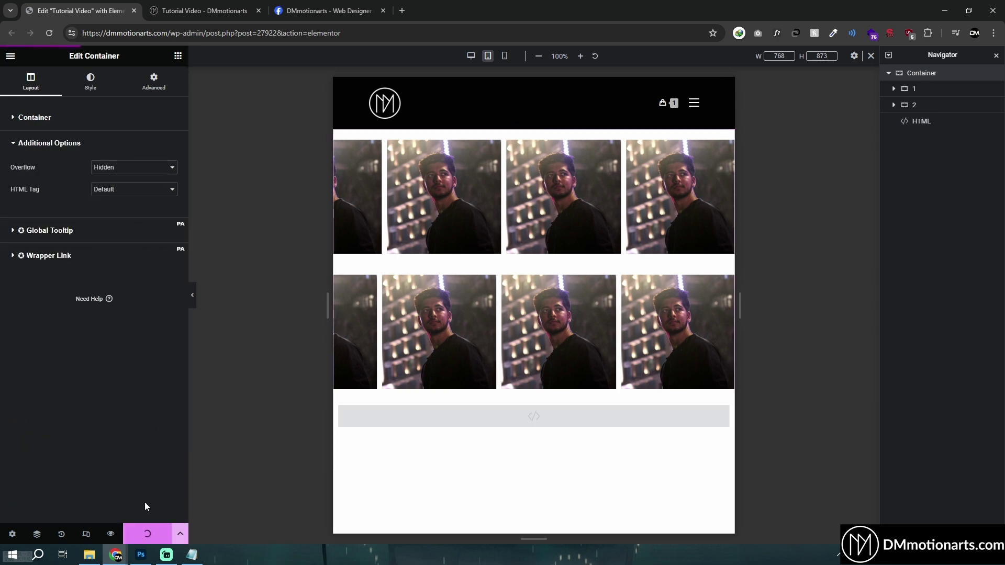
{"action": "left_click", "coordinate": [201, 11]}
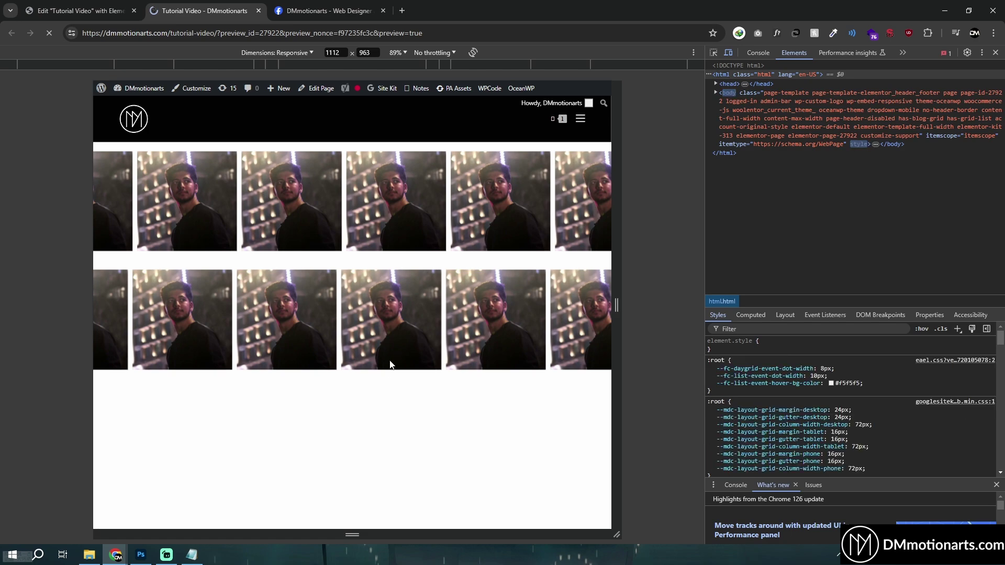
Step: Close DevTools and scroll the preview to check both portrait rows at full page width
{"action": "scroll", "coordinate": [403, 314], "scroll_direction": "down", "scroll_amount": 5}
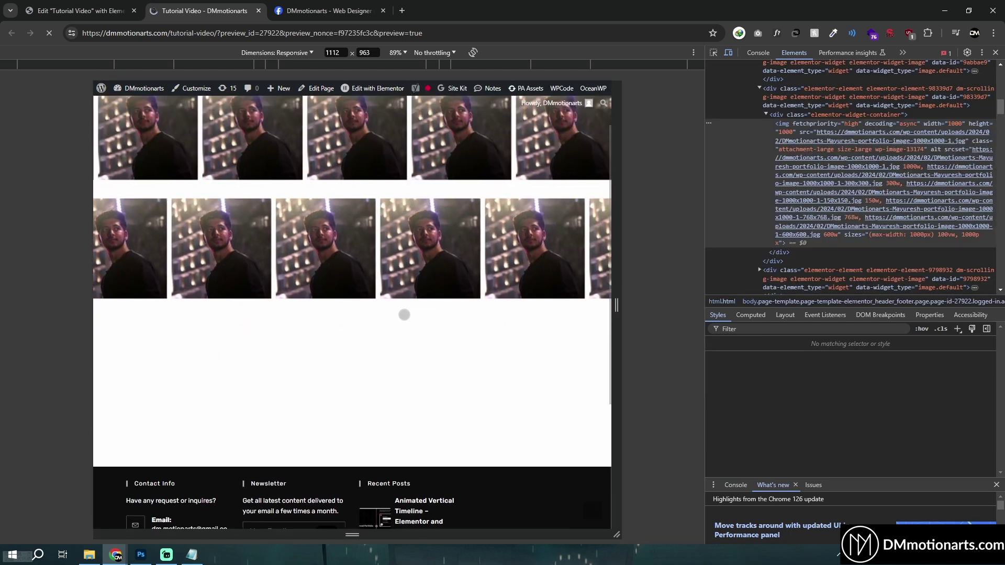
{"action": "scroll", "coordinate": [403, 314], "scroll_direction": "up", "scroll_amount": 4}
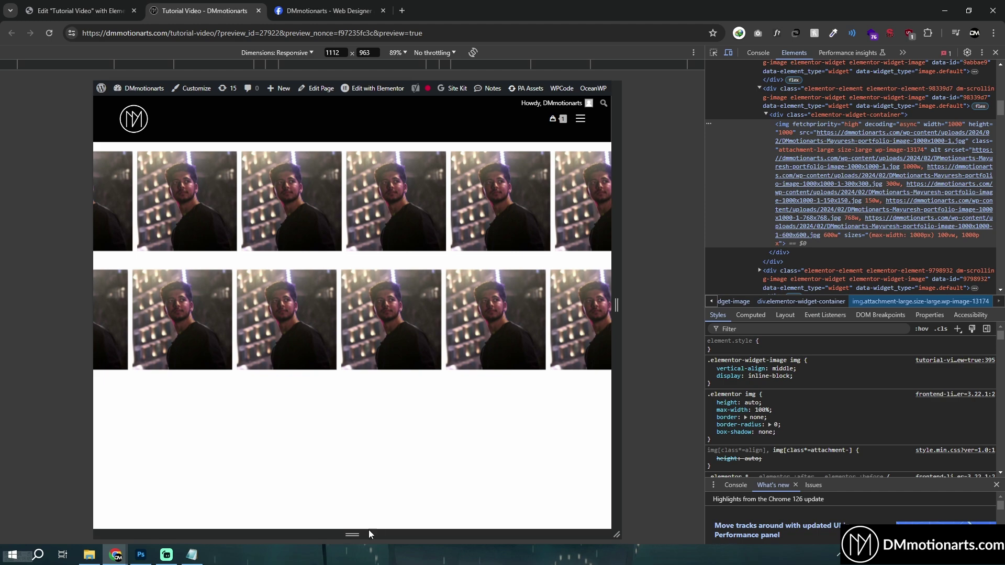
{"action": "left_click", "coordinate": [996, 52]}
{"action": "scroll", "coordinate": [506, 332], "scroll_direction": "down", "scroll_amount": 5}
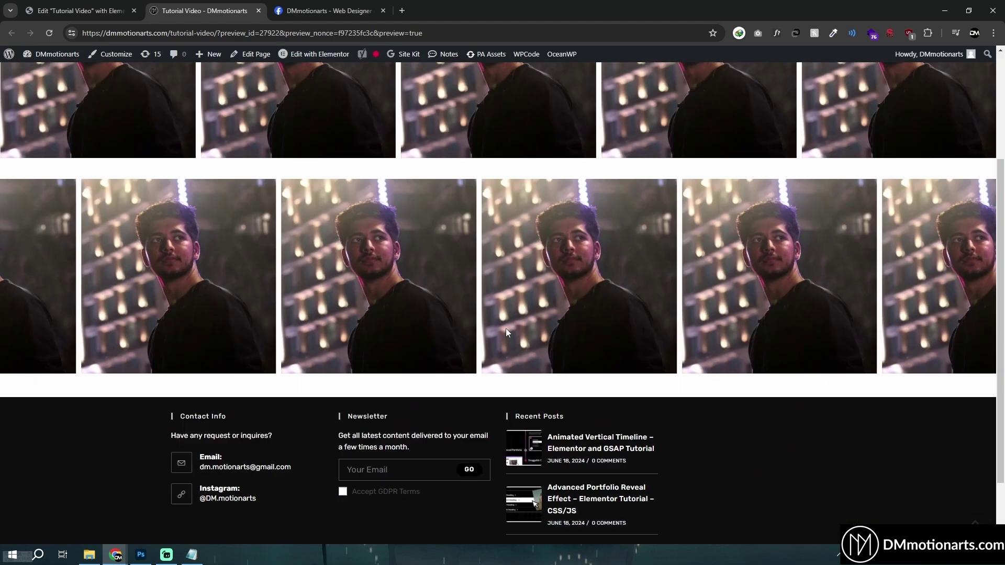
{"action": "scroll", "coordinate": [506, 333], "scroll_direction": "up", "scroll_amount": 5}
{"action": "scroll", "coordinate": [451, 149], "scroll_direction": "up", "scroll_amount": 2}
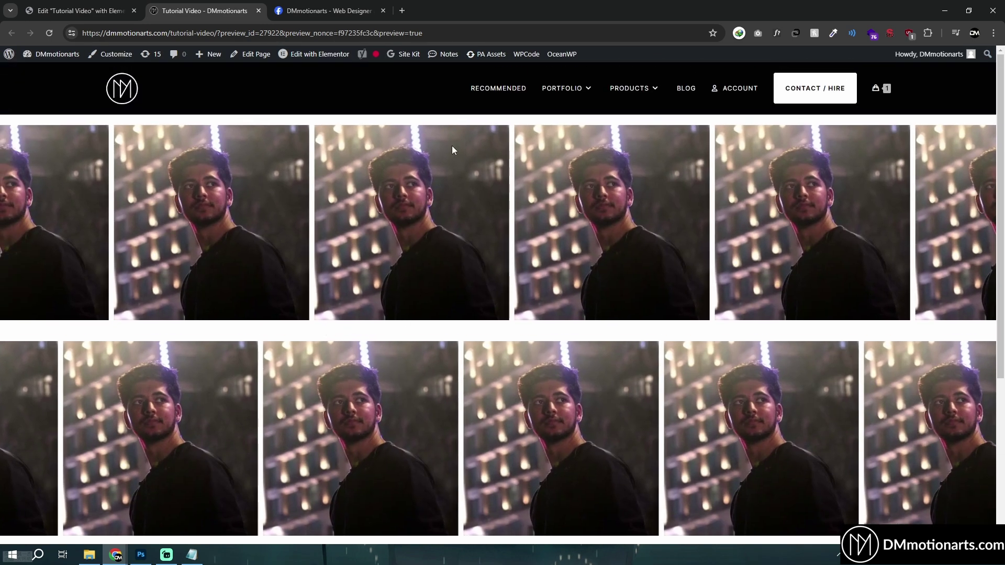
{"action": "scroll", "coordinate": [513, 217], "scroll_direction": "down", "scroll_amount": 5}
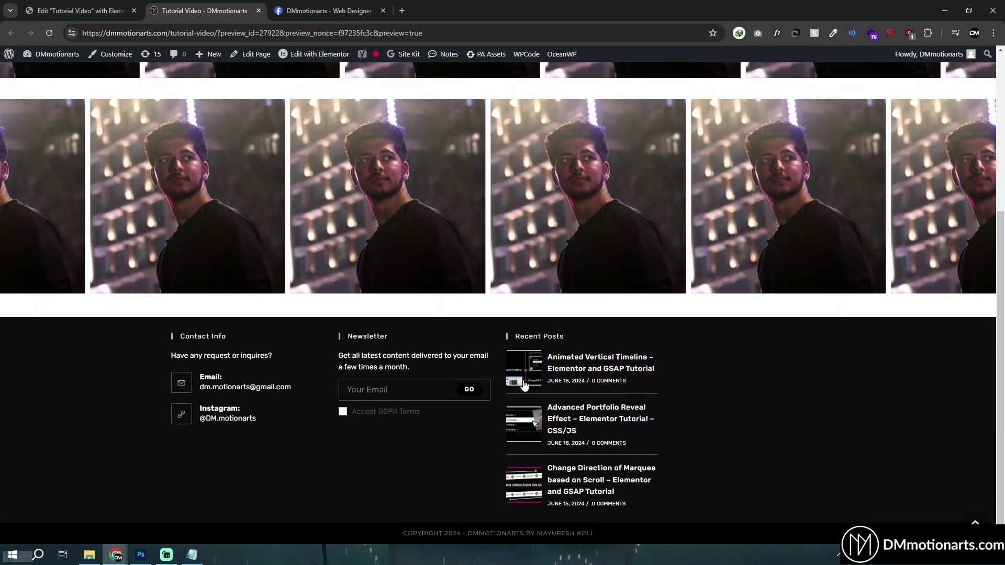
{"action": "scroll", "coordinate": [525, 390], "scroll_direction": "up", "scroll_amount": 5}
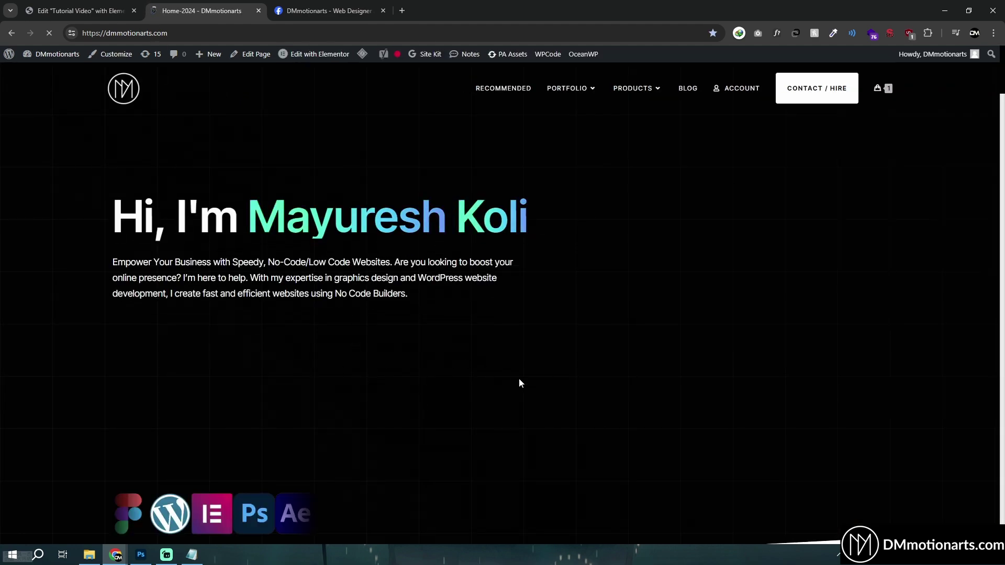
Step: Scroll through the DMmotionarts home page sections, then go to the Elementor Templates listing under PRODUCTS
{"action": "scroll", "coordinate": [534, 378], "scroll_direction": "down", "scroll_amount": 20}
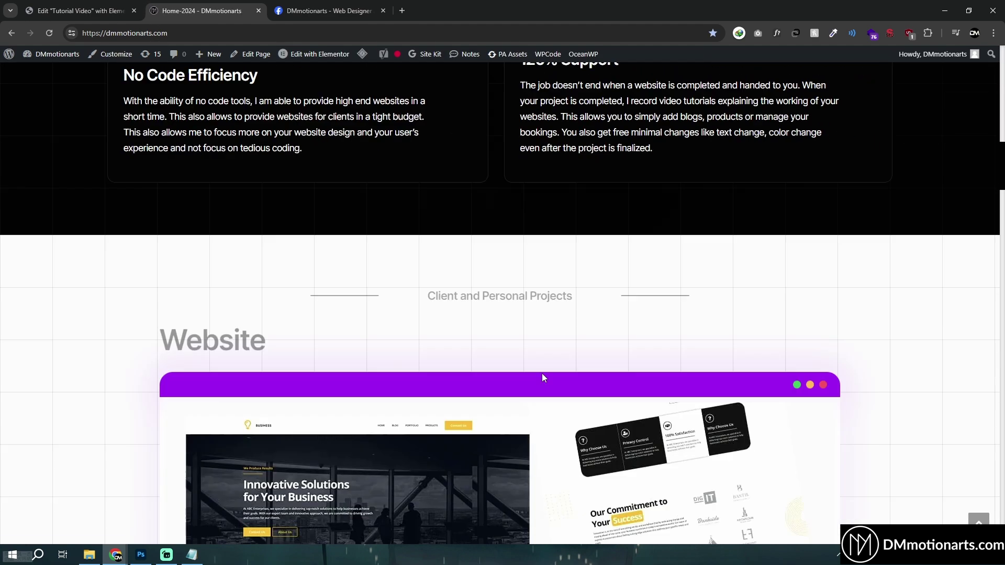
{"action": "scroll", "coordinate": [541, 377], "scroll_direction": "down", "scroll_amount": 15}
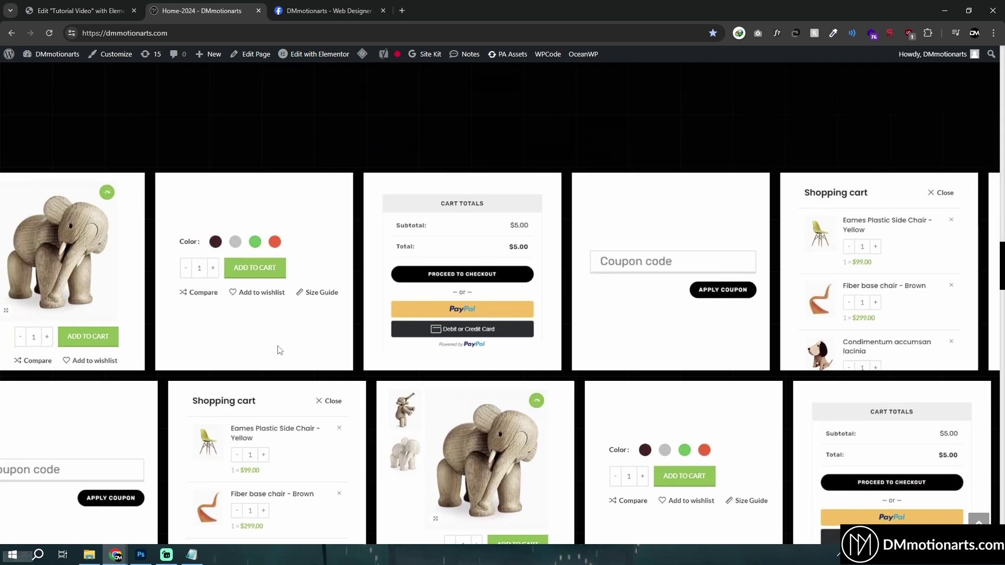
{"action": "scroll", "coordinate": [280, 350], "scroll_direction": "up", "scroll_amount": 4}
{"action": "scroll", "coordinate": [236, 346], "scroll_direction": "down", "scroll_amount": 4}
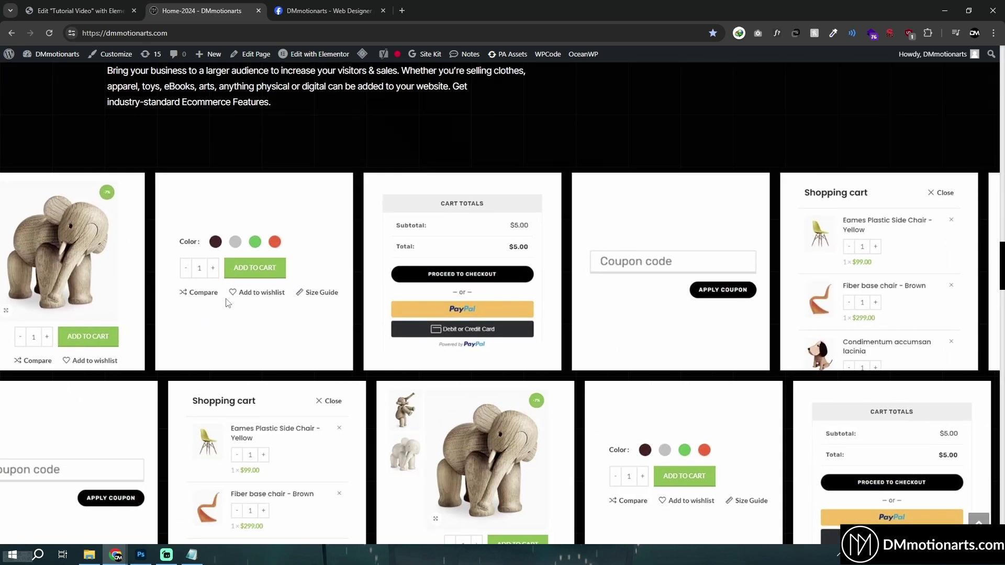
{"action": "scroll", "coordinate": [146, 234], "scroll_direction": "down", "scroll_amount": 1}
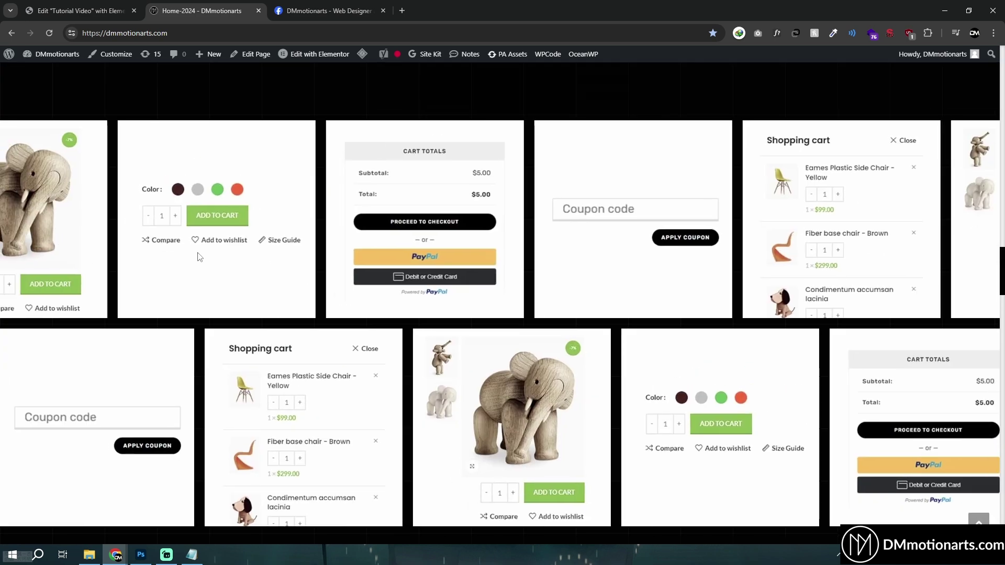
{"action": "scroll", "coordinate": [516, 308], "scroll_direction": "down", "scroll_amount": 13}
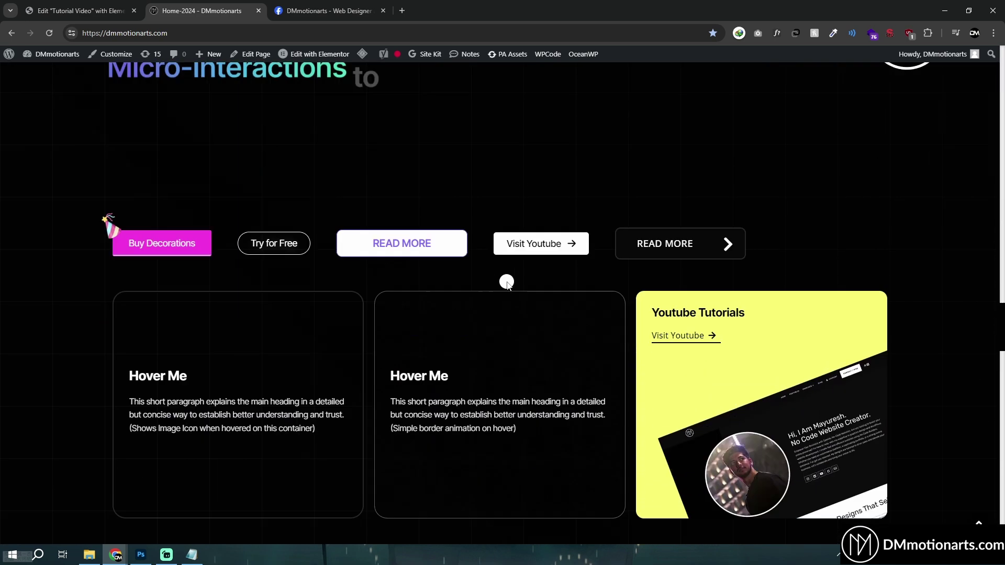
{"action": "scroll", "coordinate": [458, 288], "scroll_direction": "down", "scroll_amount": 7}
{"action": "scroll", "coordinate": [376, 307], "scroll_direction": "up", "scroll_amount": 8}
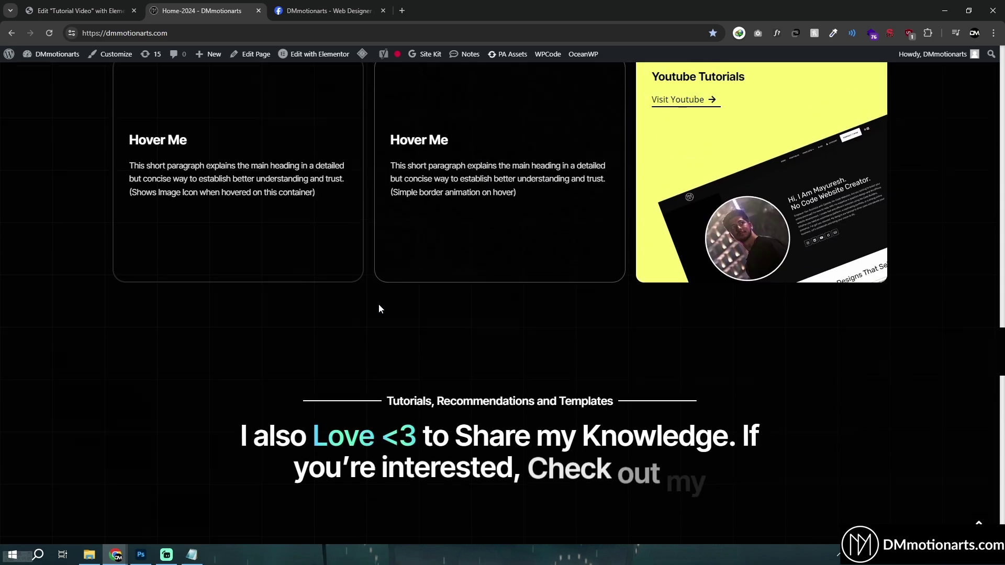
{"action": "left_click", "coordinate": [389, 264]}
{"action": "mouse_move", "coordinate": [628, 90]}
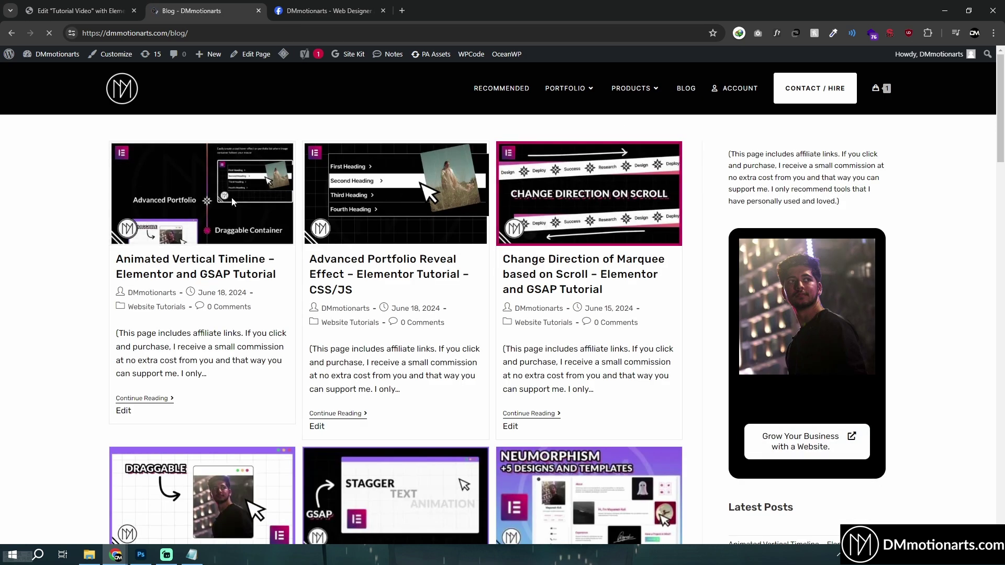
Step: Return to the DMmotionarts - Web Designer and Creators Facebook group, scrolled up to its cover image
{"action": "left_click", "coordinate": [314, 10]}
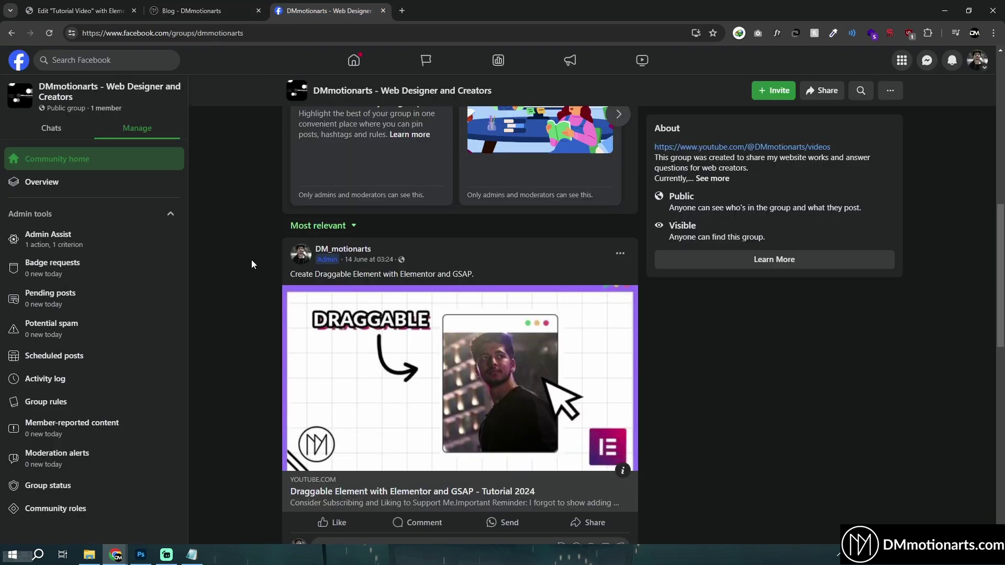
{"action": "scroll", "coordinate": [247, 344], "scroll_direction": "up", "scroll_amount": 8}
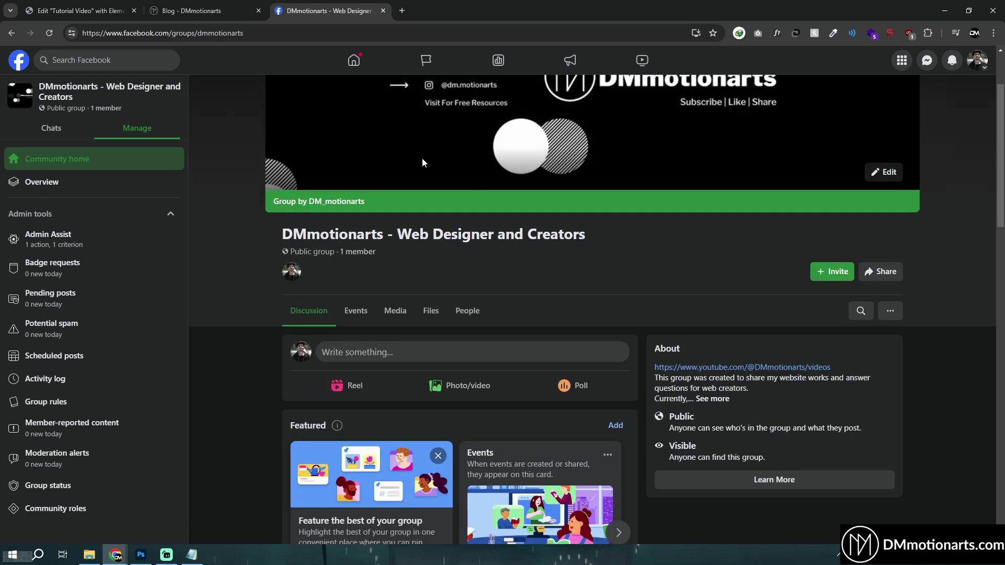
{"action": "mouse_move", "coordinate": [170, 559]}
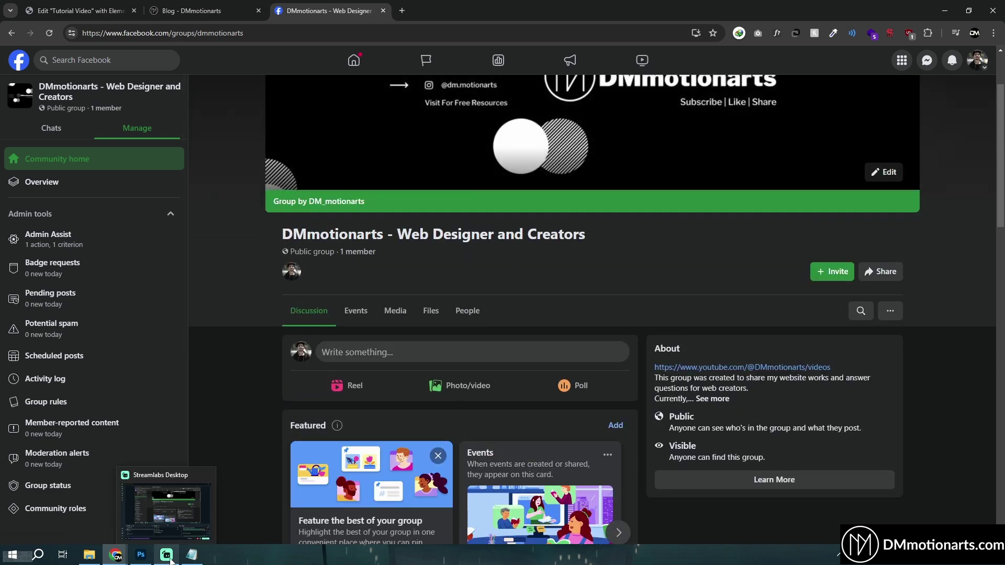